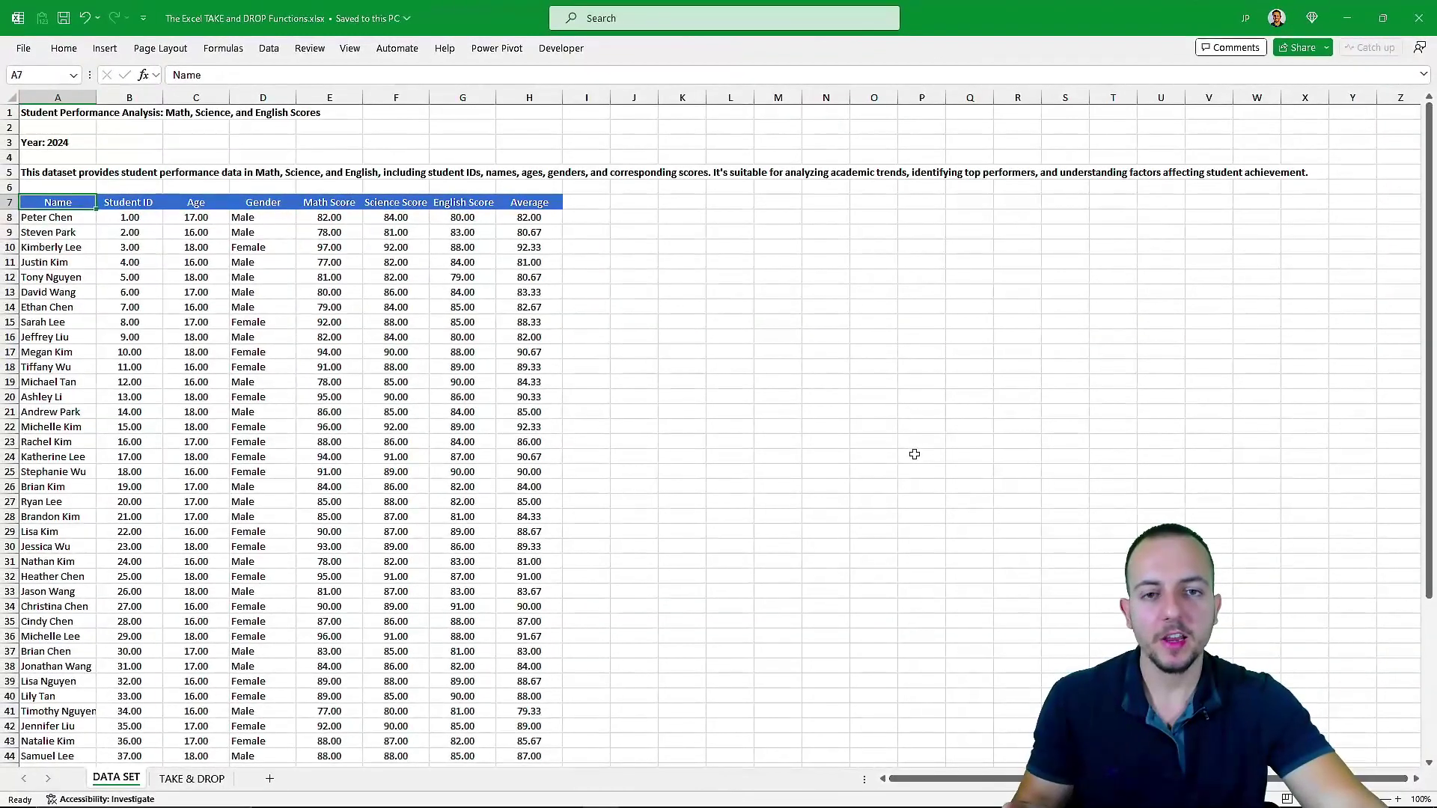
# Annotate the report title subjects and the Name, Math, Science, English and Average headers
pyautogui.scroll(-9, 821, 402)
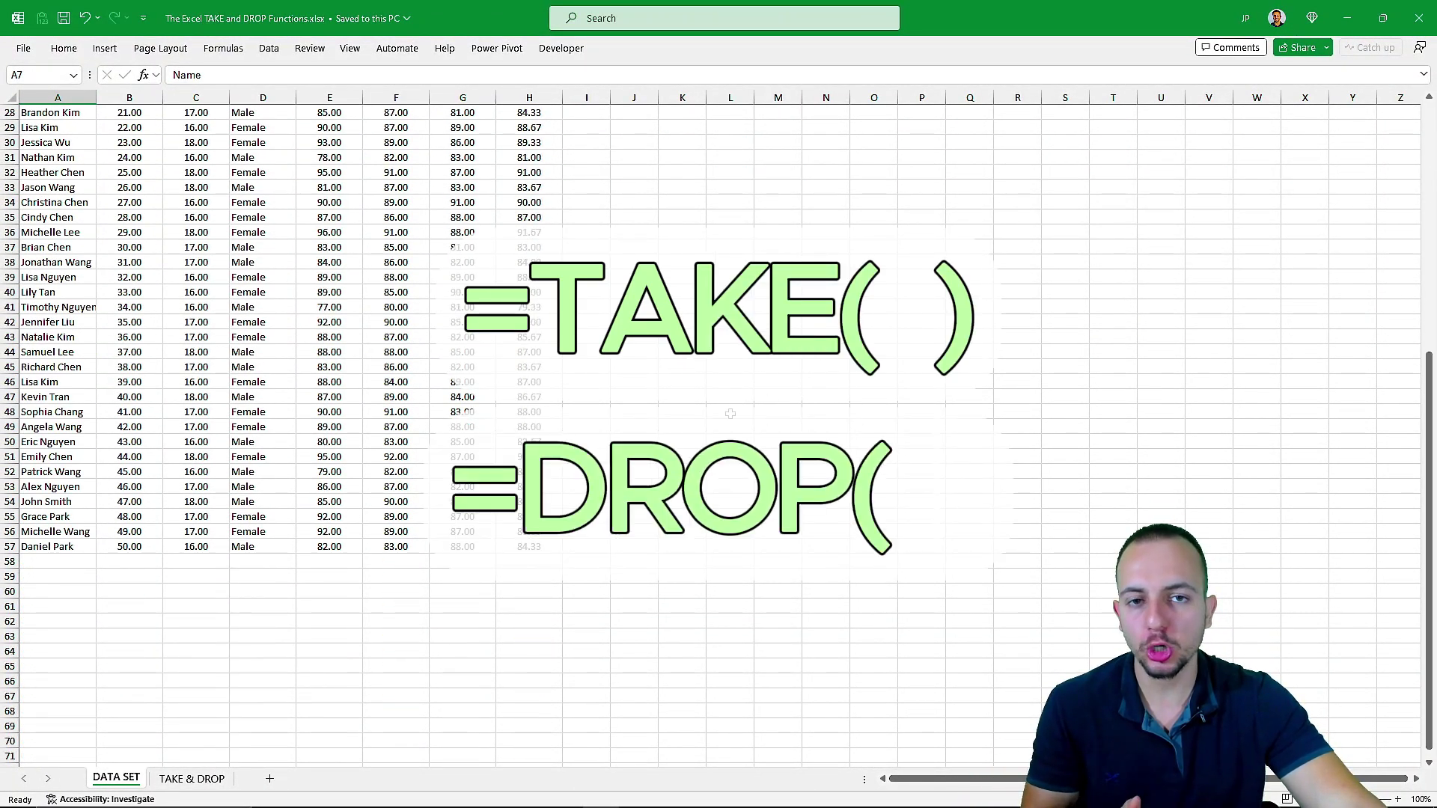
pyautogui.scroll(9, 725, 411)
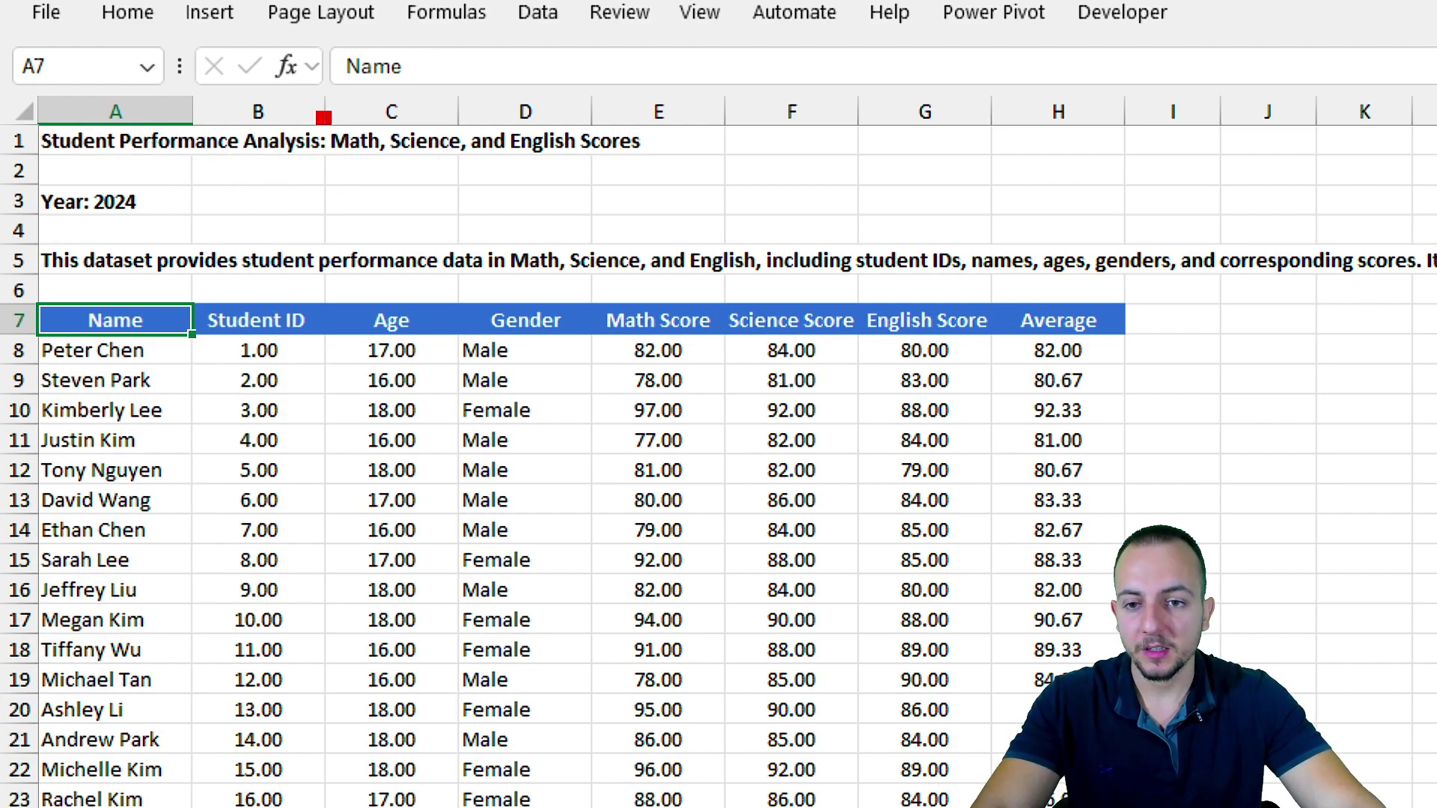
pyautogui.moveTo(323, 117); pyautogui.dragTo(591, 172)
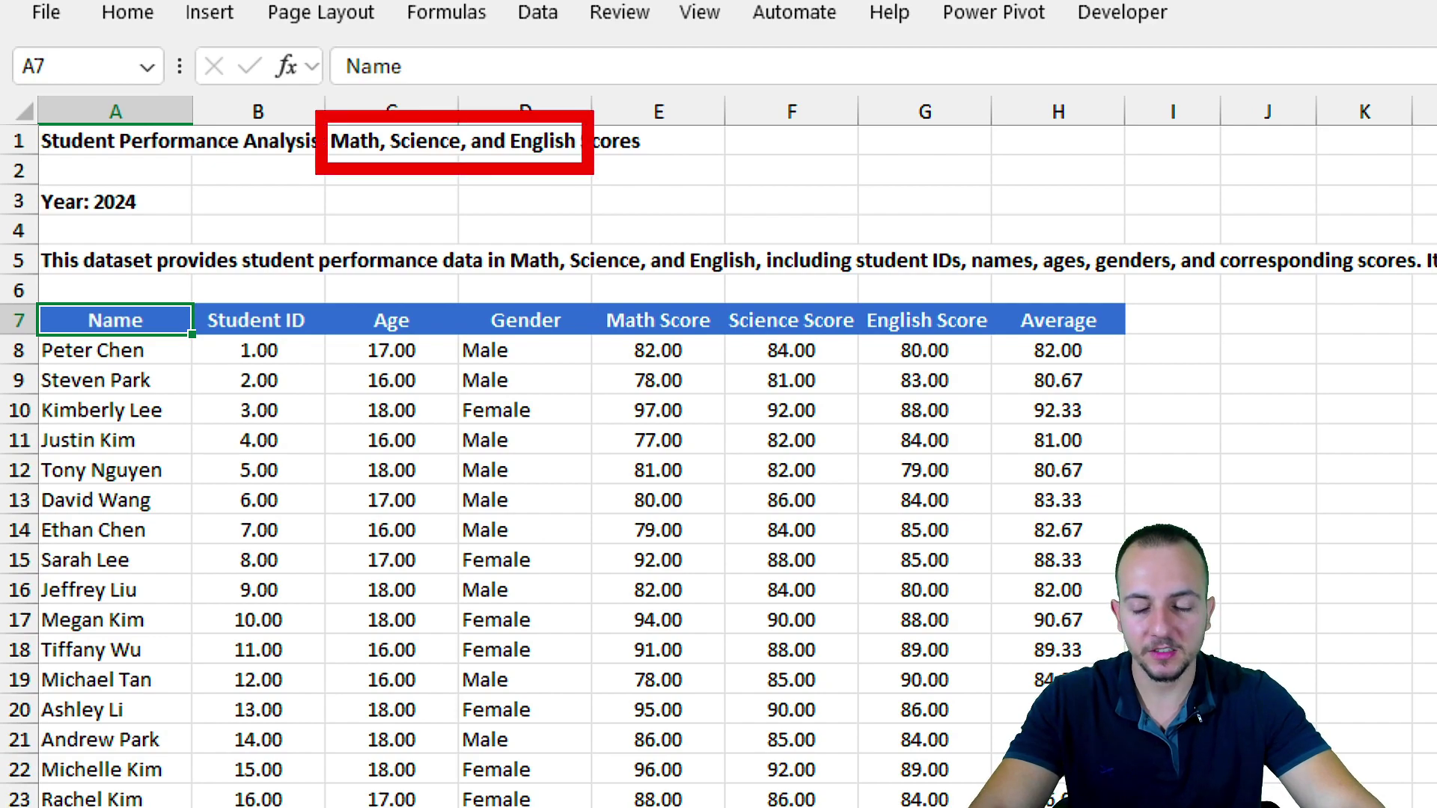
pyautogui.moveTo(149, 335); pyautogui.dragTo(207, 492)
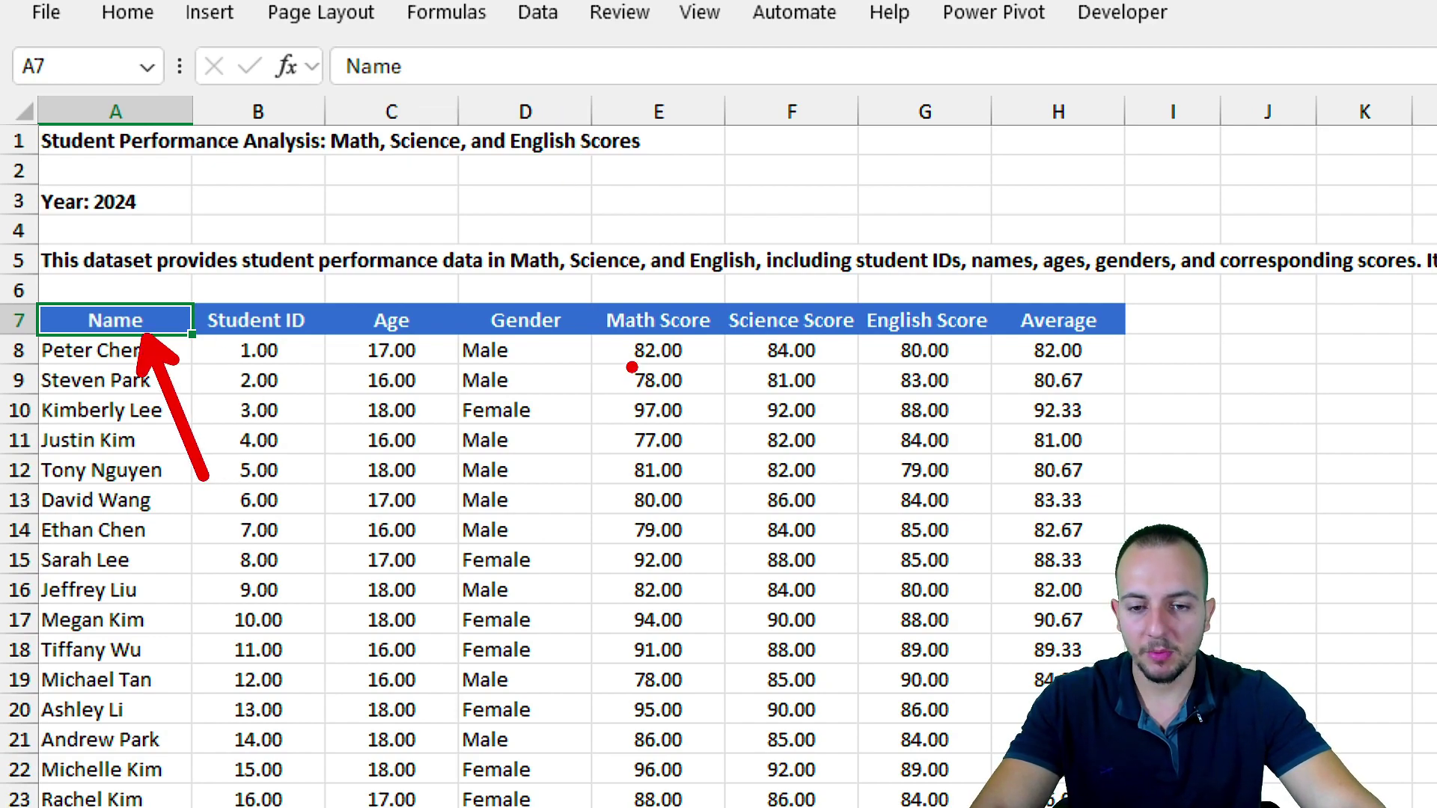
pyautogui.moveTo(679, 299); pyautogui.dragTo(783, 139)
pyautogui.moveTo(799, 296); pyautogui.dragTo(895, 175)
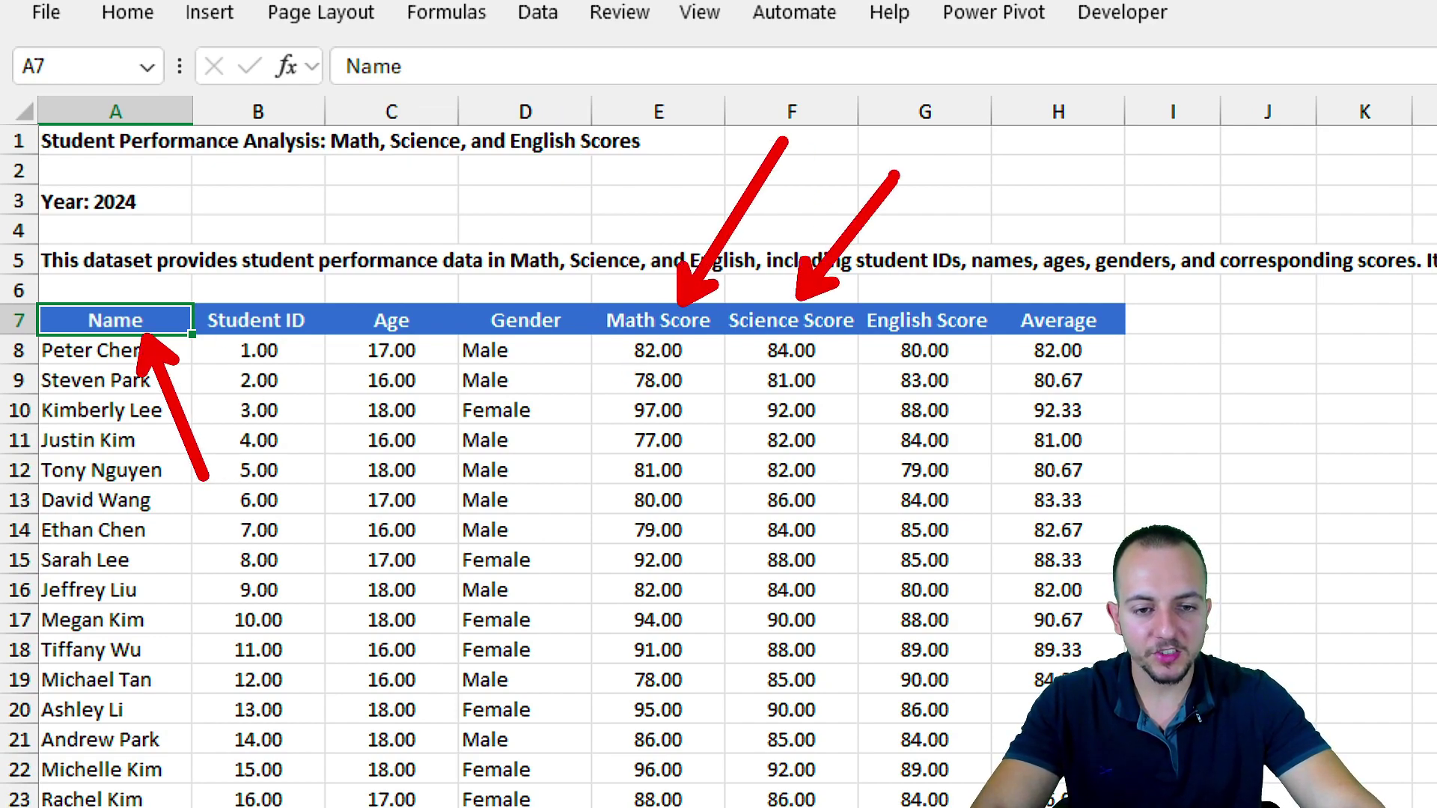
pyautogui.moveTo(922, 286); pyautogui.dragTo(992, 196)
pyautogui.moveTo(1066, 310); pyautogui.dragTo(1128, 228)
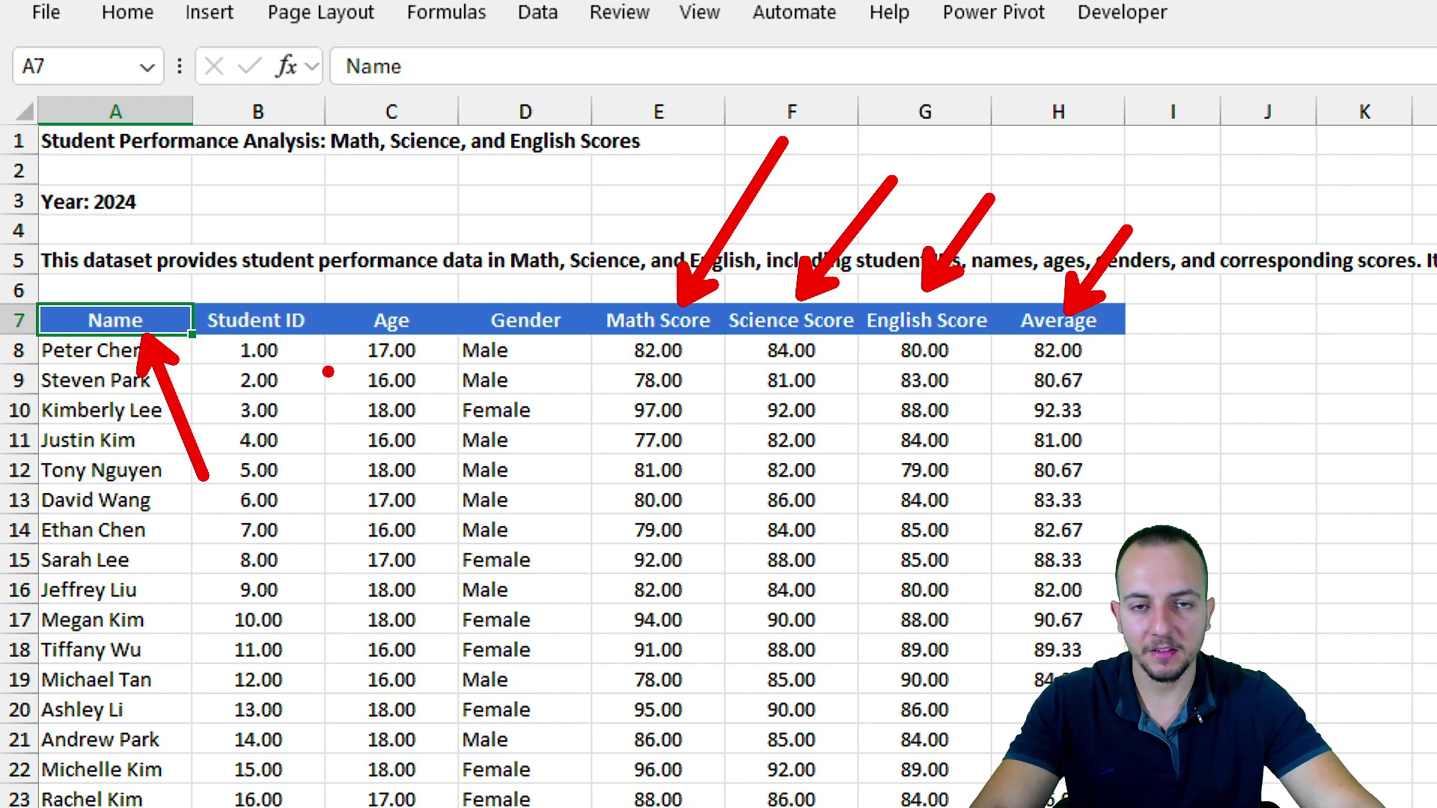
pyautogui.press('e')
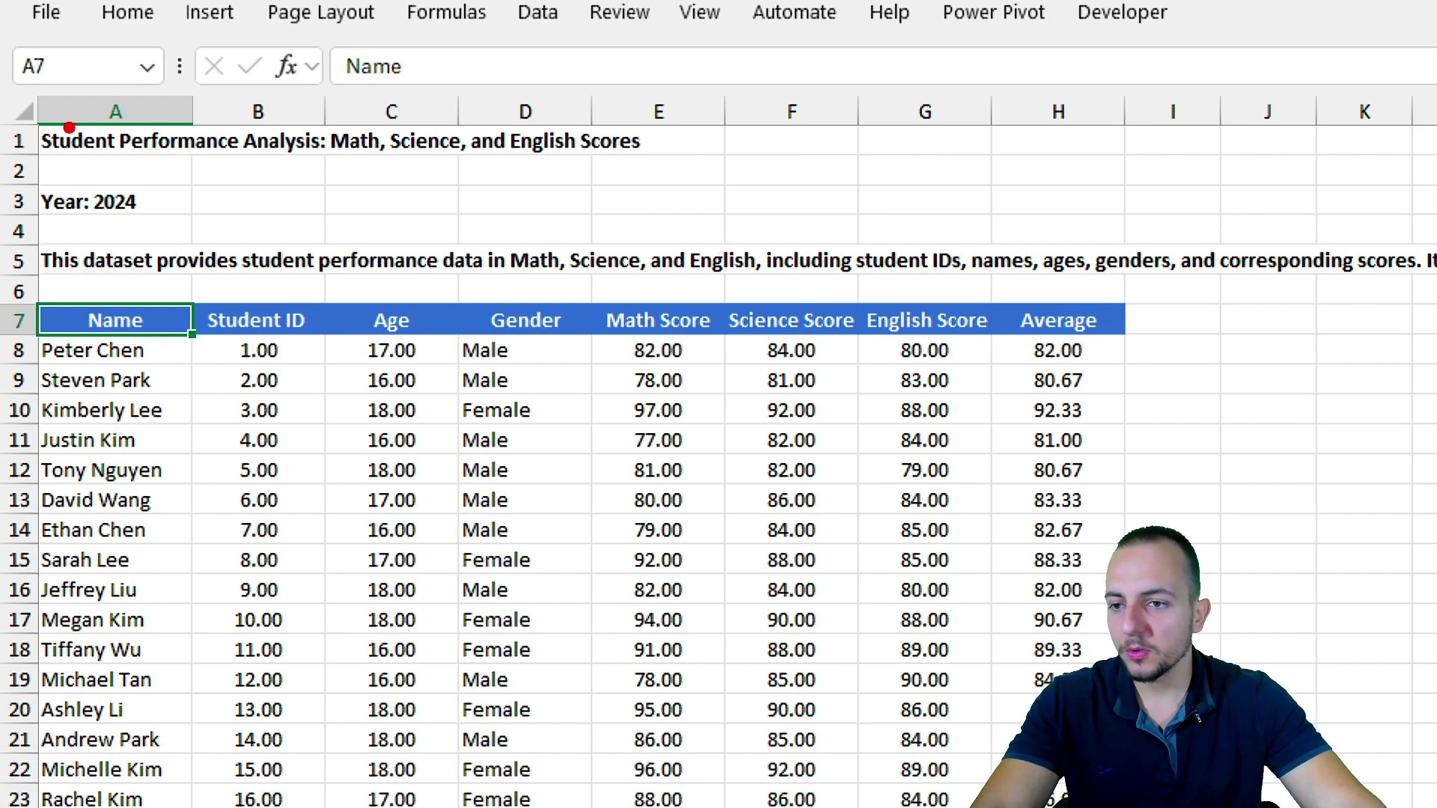
# Mark the title rows and strike through the Student ID, Age and Gender columns
pyautogui.moveTo(29, 111)
pyautogui.mouseDown()
pyautogui.moveTo(330, 221)
pyautogui.moveTo(901, 288)
pyautogui.mouseUp()
pyautogui.moveTo(931, 214); pyautogui.dragTo(1046, 166)
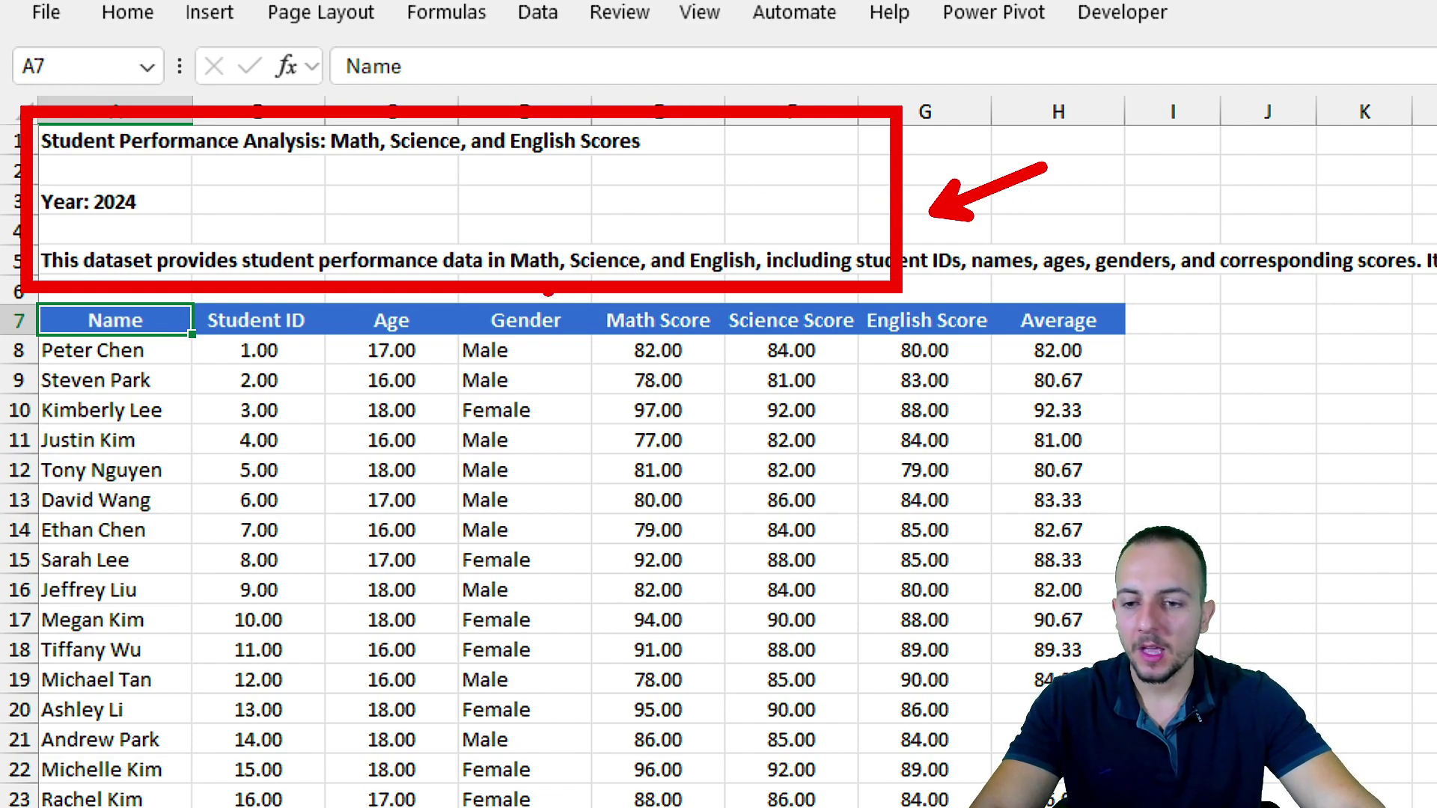
pyautogui.press('e')
pyautogui.moveTo(260, 314); pyautogui.dragTo(257, 696)
pyautogui.moveTo(423, 720)
pyautogui.mouseDown()
pyautogui.moveTo(410, 470)
pyautogui.moveTo(431, 338)
pyautogui.mouseUp()
pyautogui.moveTo(521, 308); pyautogui.dragTo(511, 625)
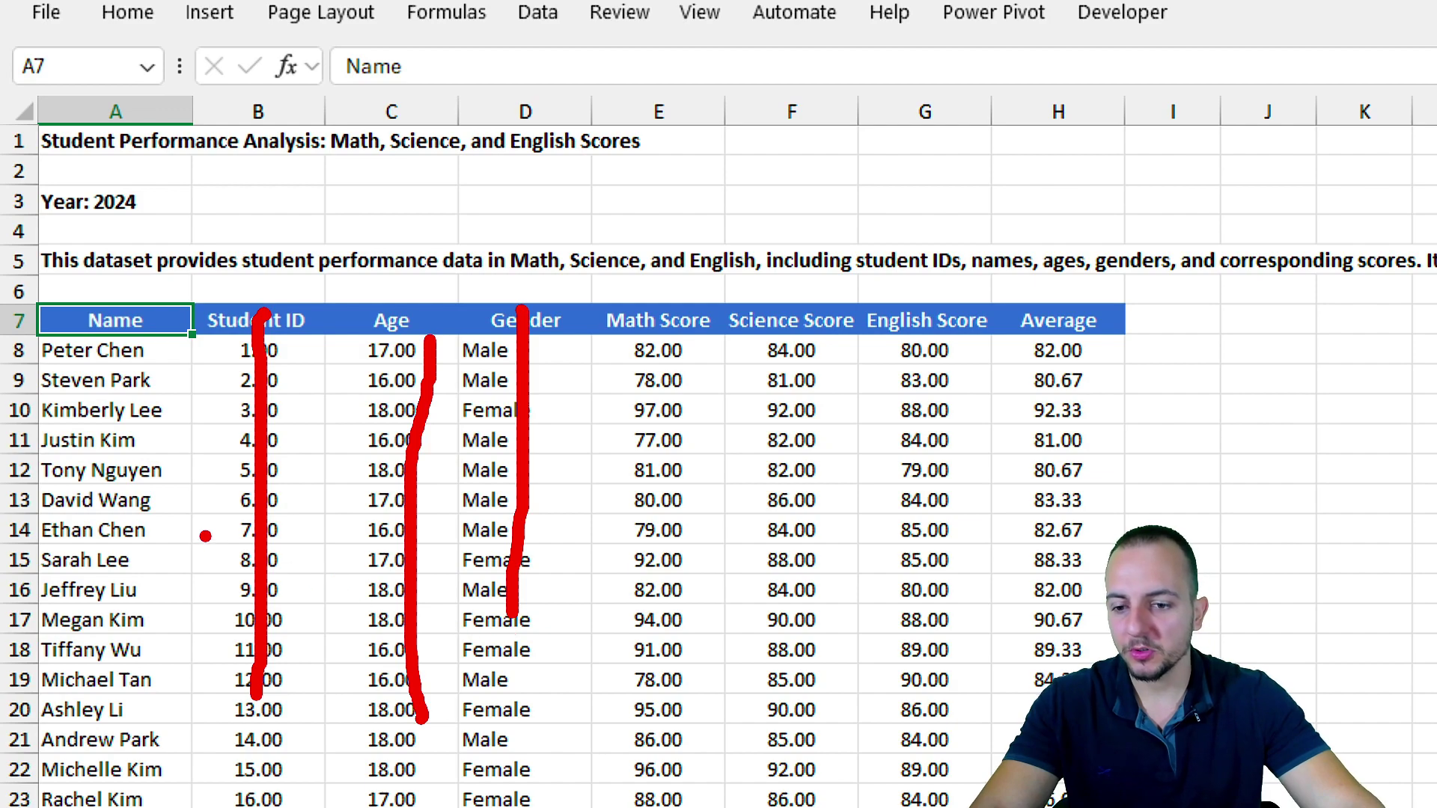
pyautogui.moveTo(74, 540)
pyautogui.mouseDown()
pyautogui.moveTo(408, 541)
pyautogui.moveTo(288, 599)
pyautogui.mouseUp()
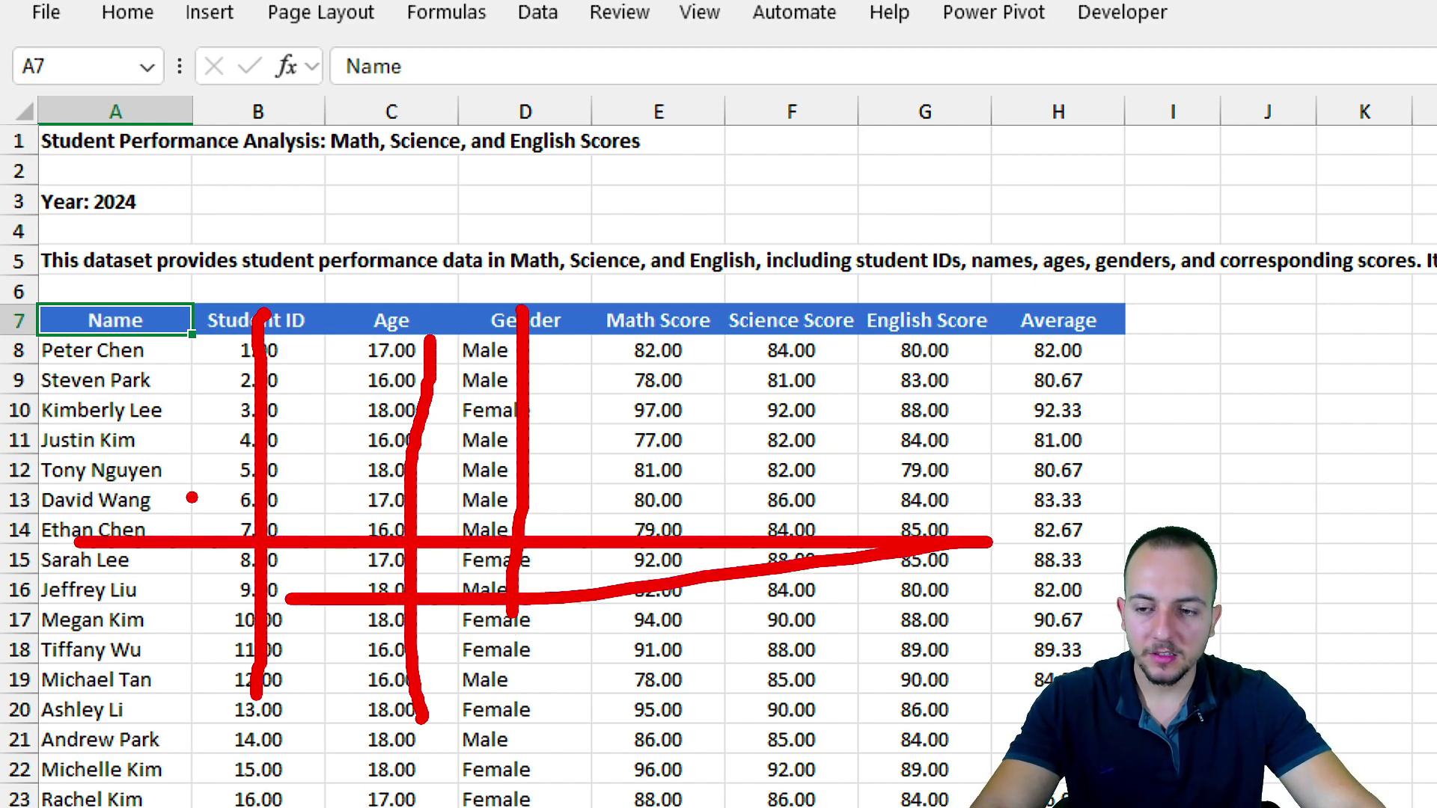
pyautogui.press('Escape')
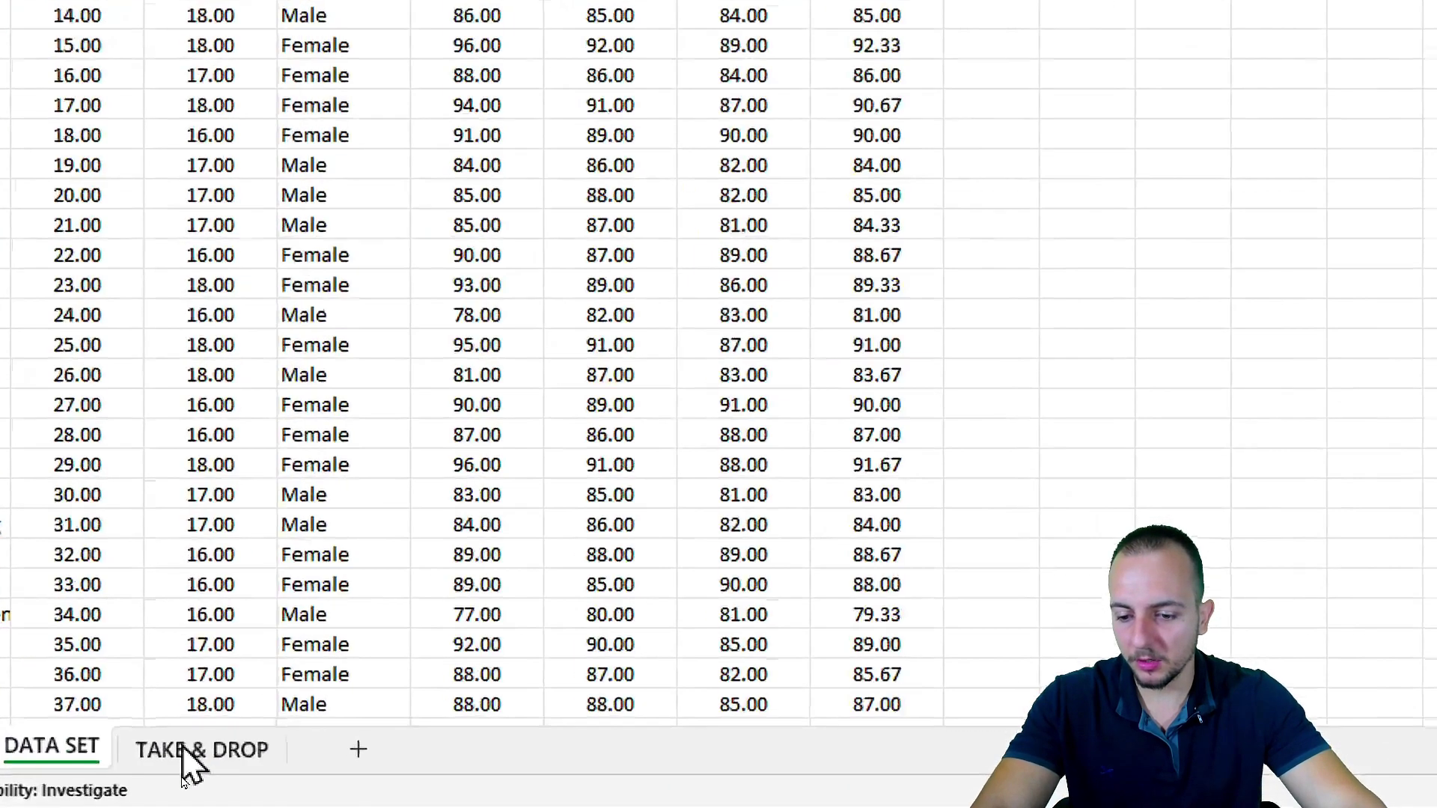
# On the TAKE & DROP sheet, start =TAKE( in cell A1
pyautogui.click(191, 777)
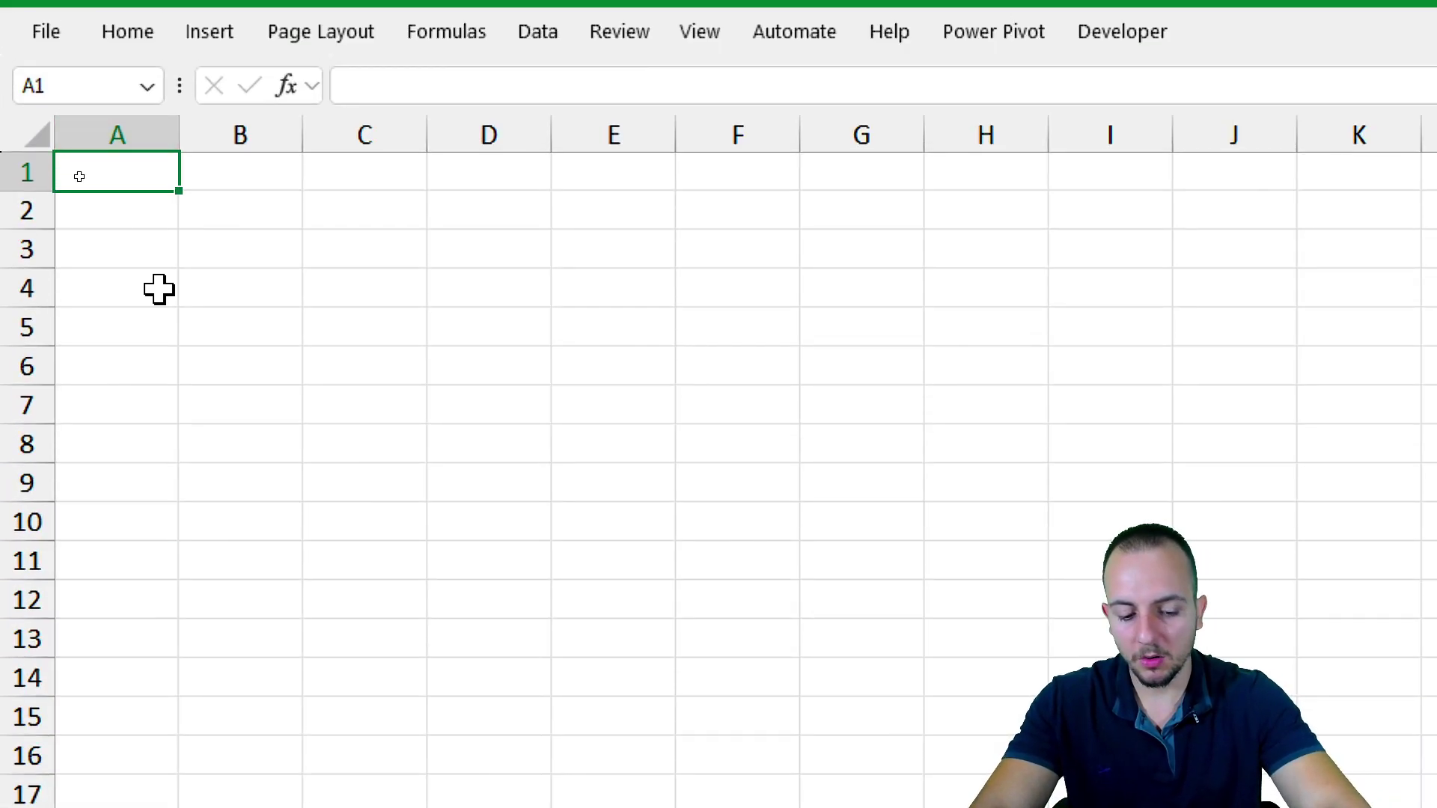
pyautogui.write('=')
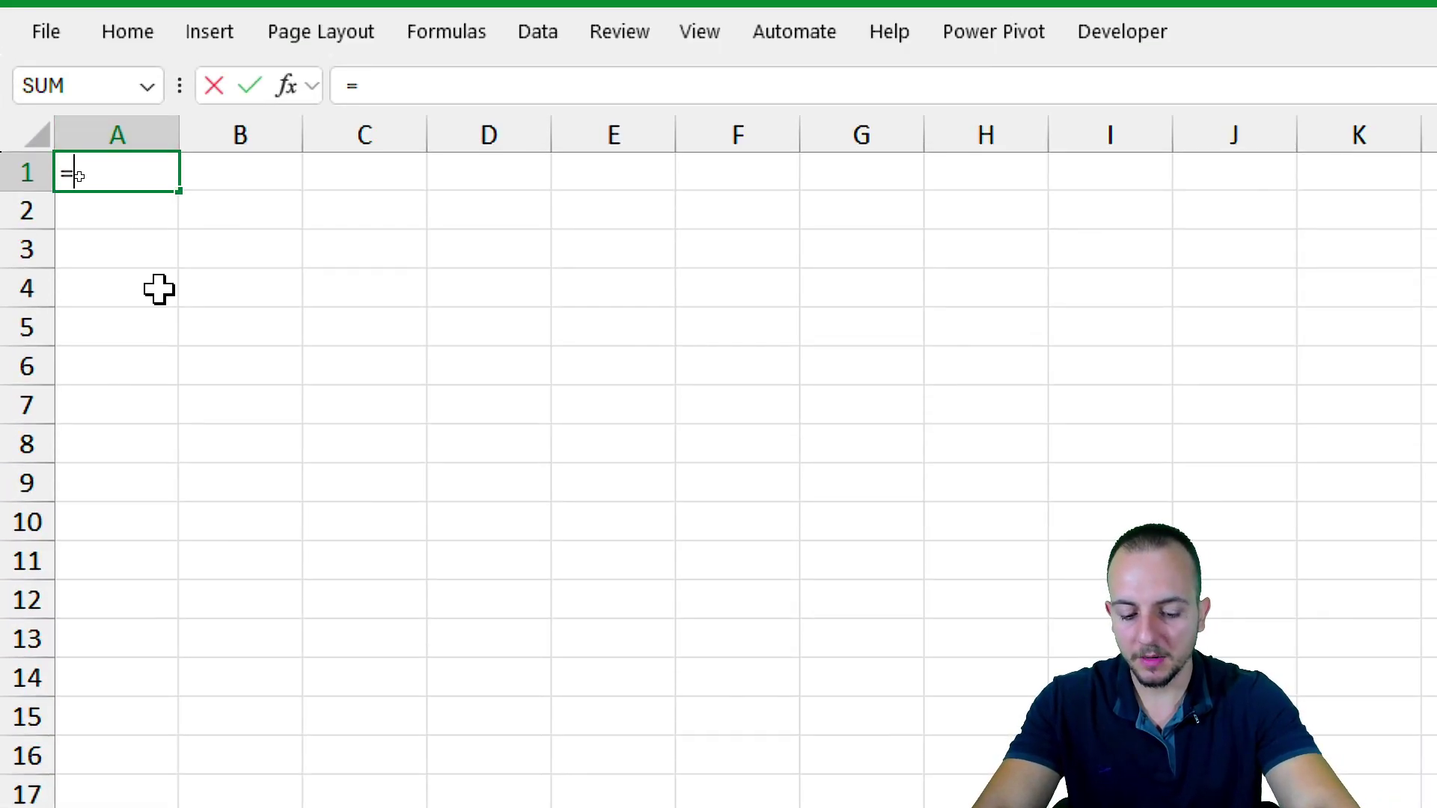
pyautogui.write('TAKE')
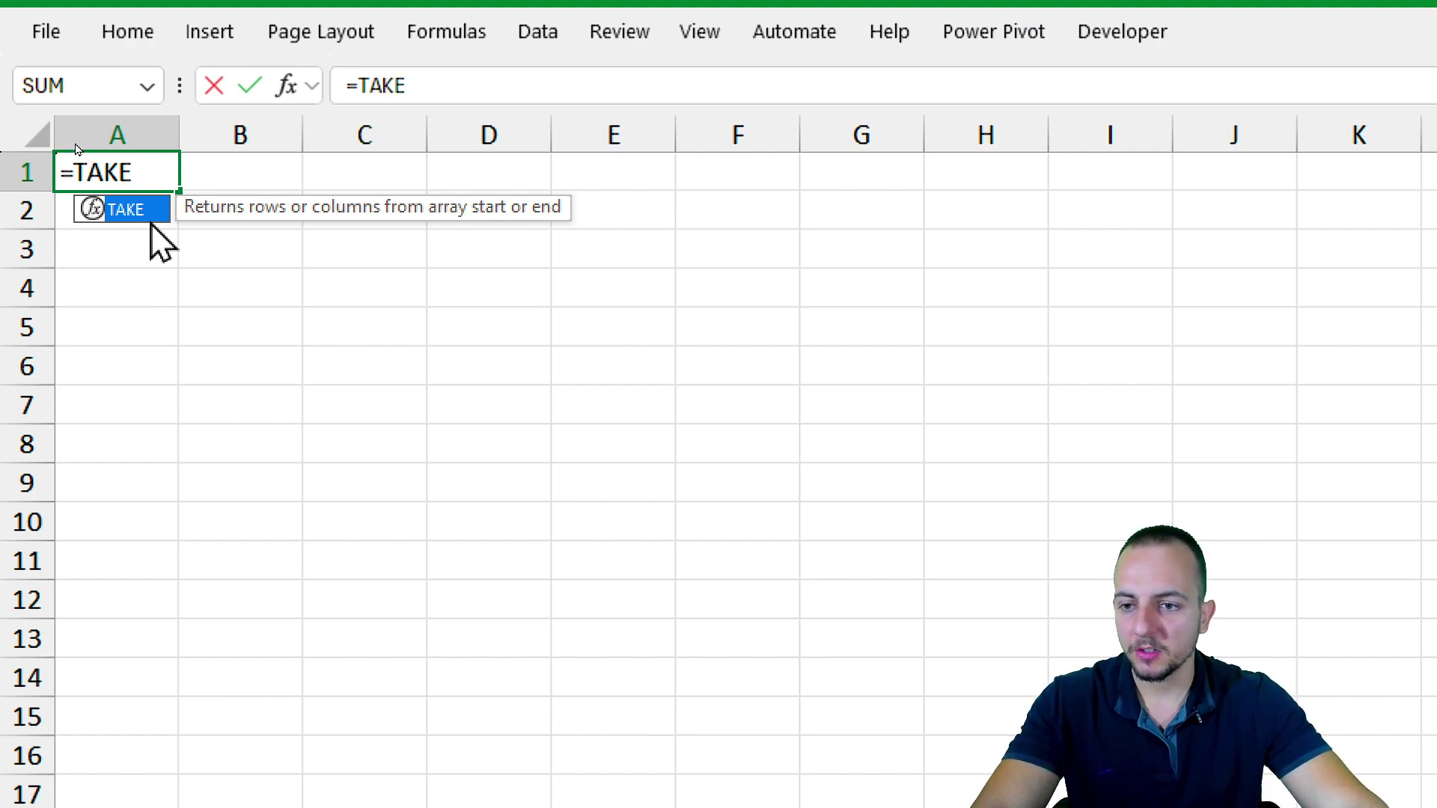
pyautogui.doubleClick(154, 211)
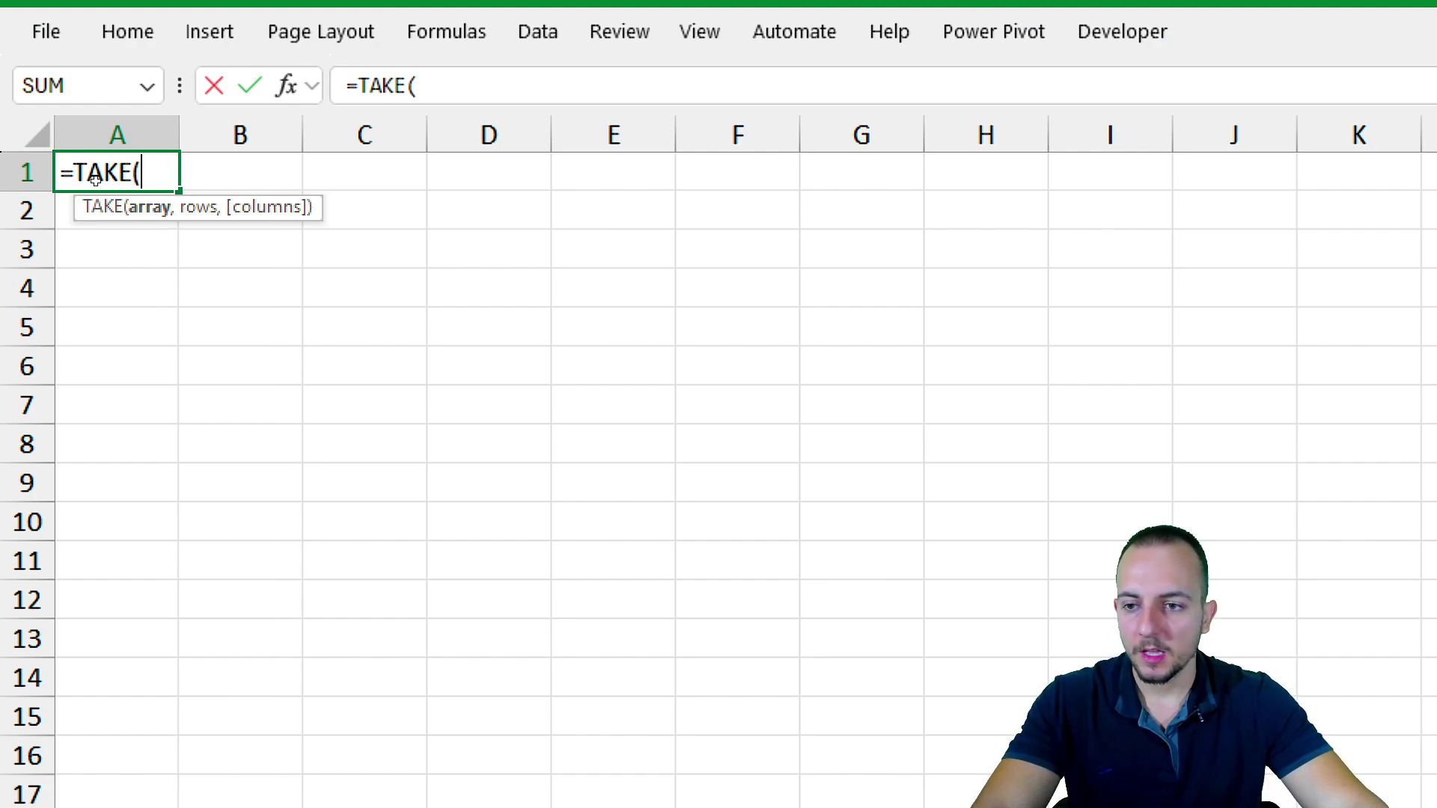
# Label TAKE's array, rows and columns arguments as 1, 2 and 3, then clear the annotations
pyautogui.moveTo(142, 244); pyautogui.dragTo(143, 355)
pyautogui.moveTo(207, 241); pyautogui.dragTo(207, 360)
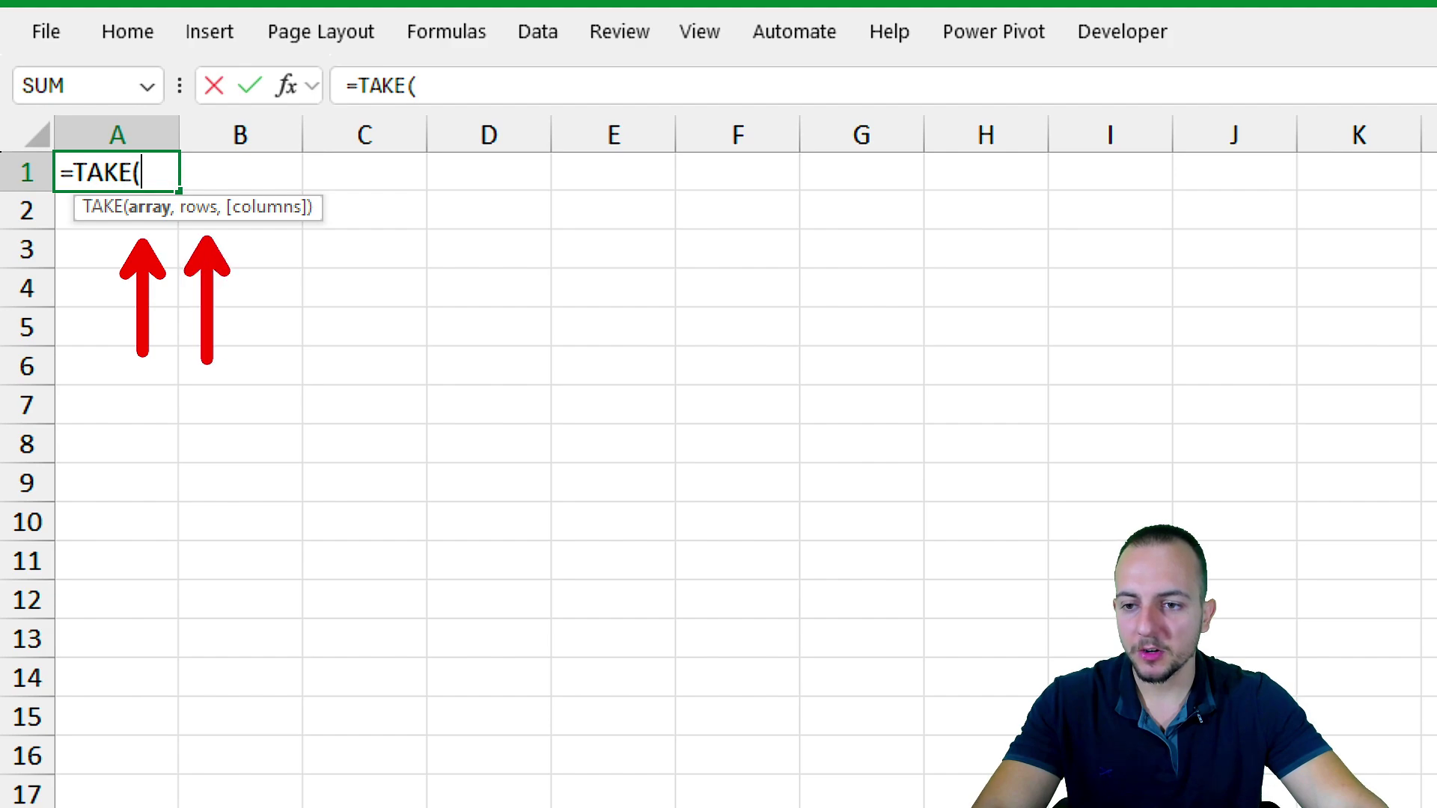
pyautogui.moveTo(283, 235); pyautogui.dragTo(283, 365)
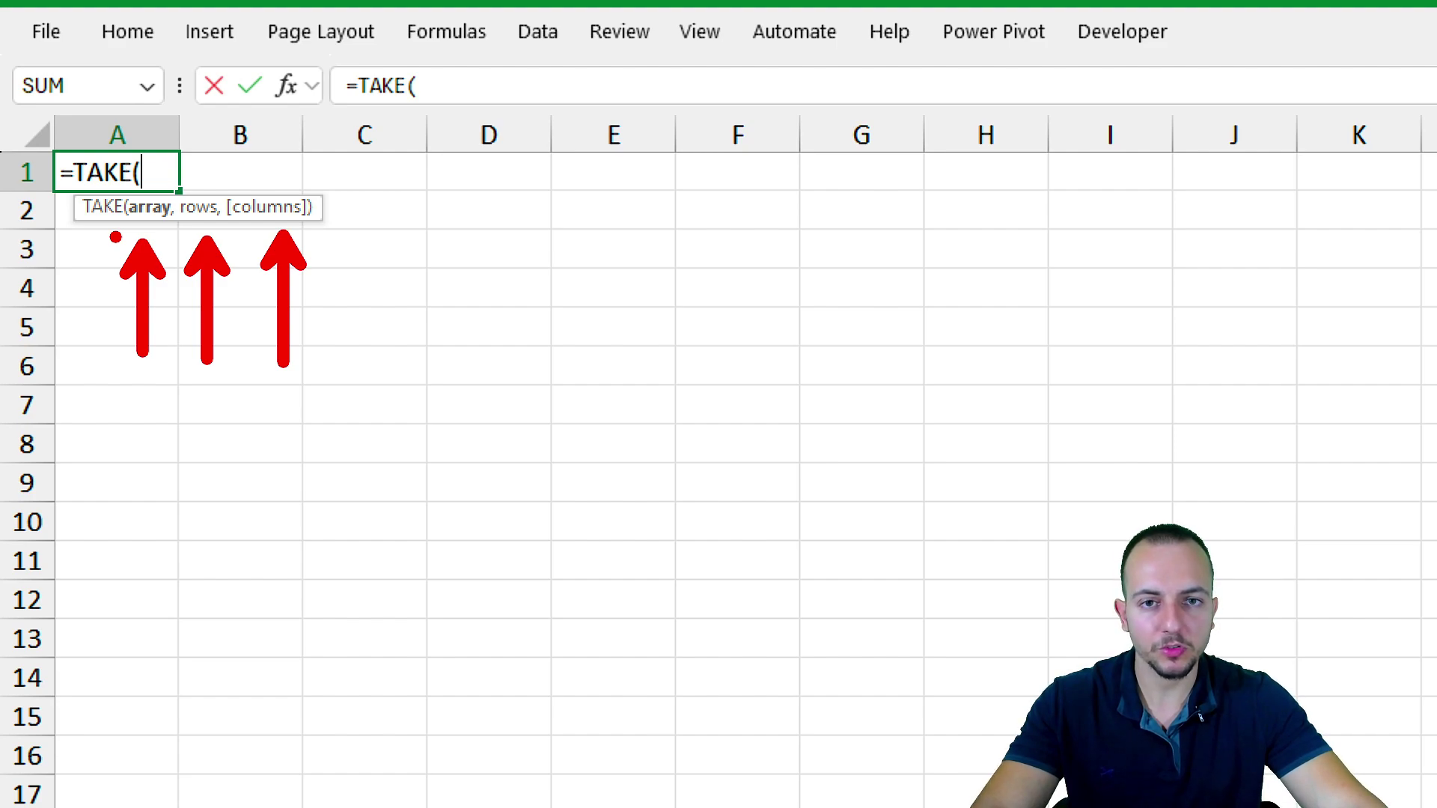
pyautogui.moveTo(147, 378); pyautogui.dragTo(152, 462)
pyautogui.moveTo(193, 386)
pyautogui.mouseDown()
pyautogui.moveTo(225, 471)
pyautogui.moveTo(247, 466)
pyautogui.mouseUp()
pyautogui.hotkey('ctrl', 'z')
pyautogui.moveTo(268, 380)
pyautogui.mouseDown()
pyautogui.moveTo(329, 442)
pyautogui.moveTo(258, 462)
pyautogui.mouseUp()
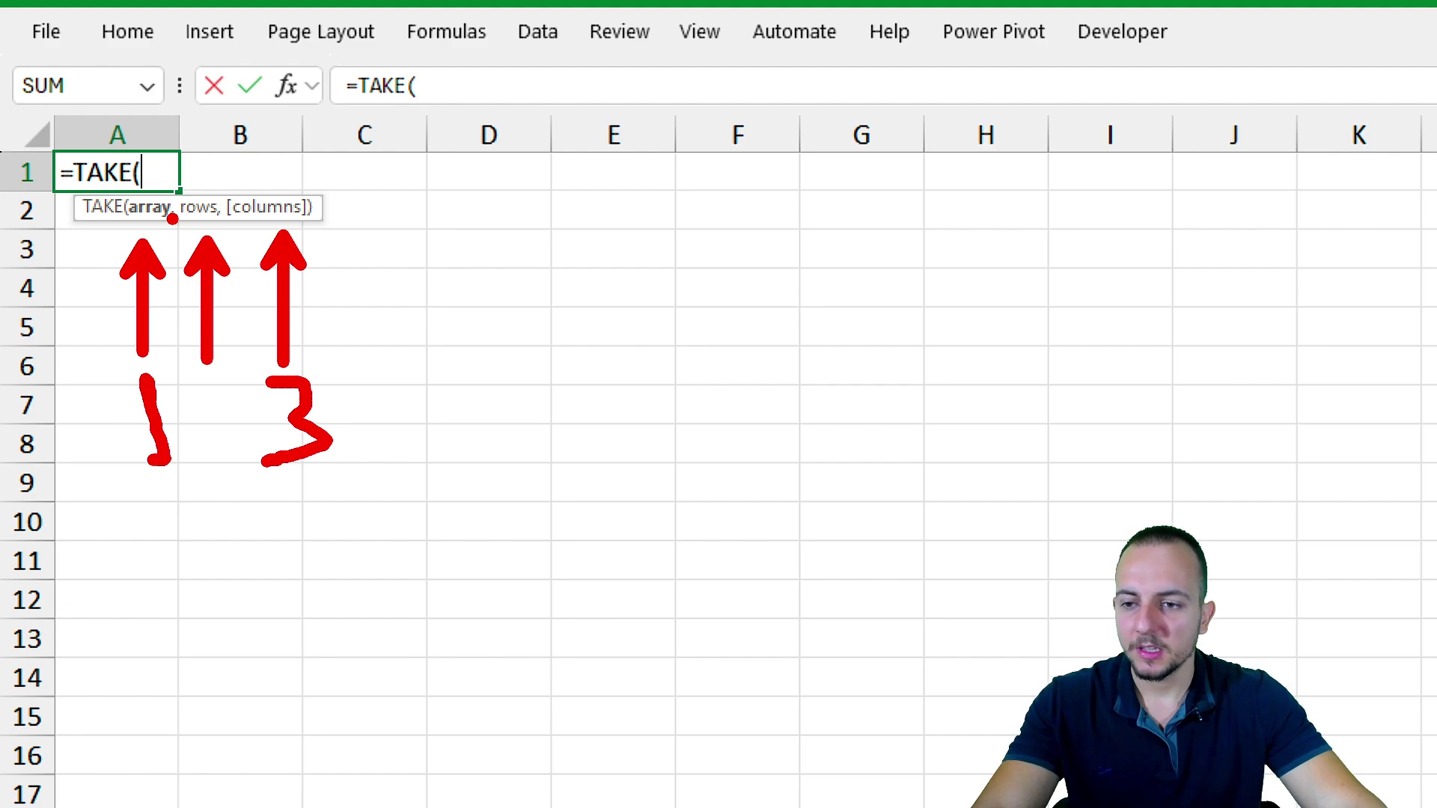
pyautogui.press('Escape')
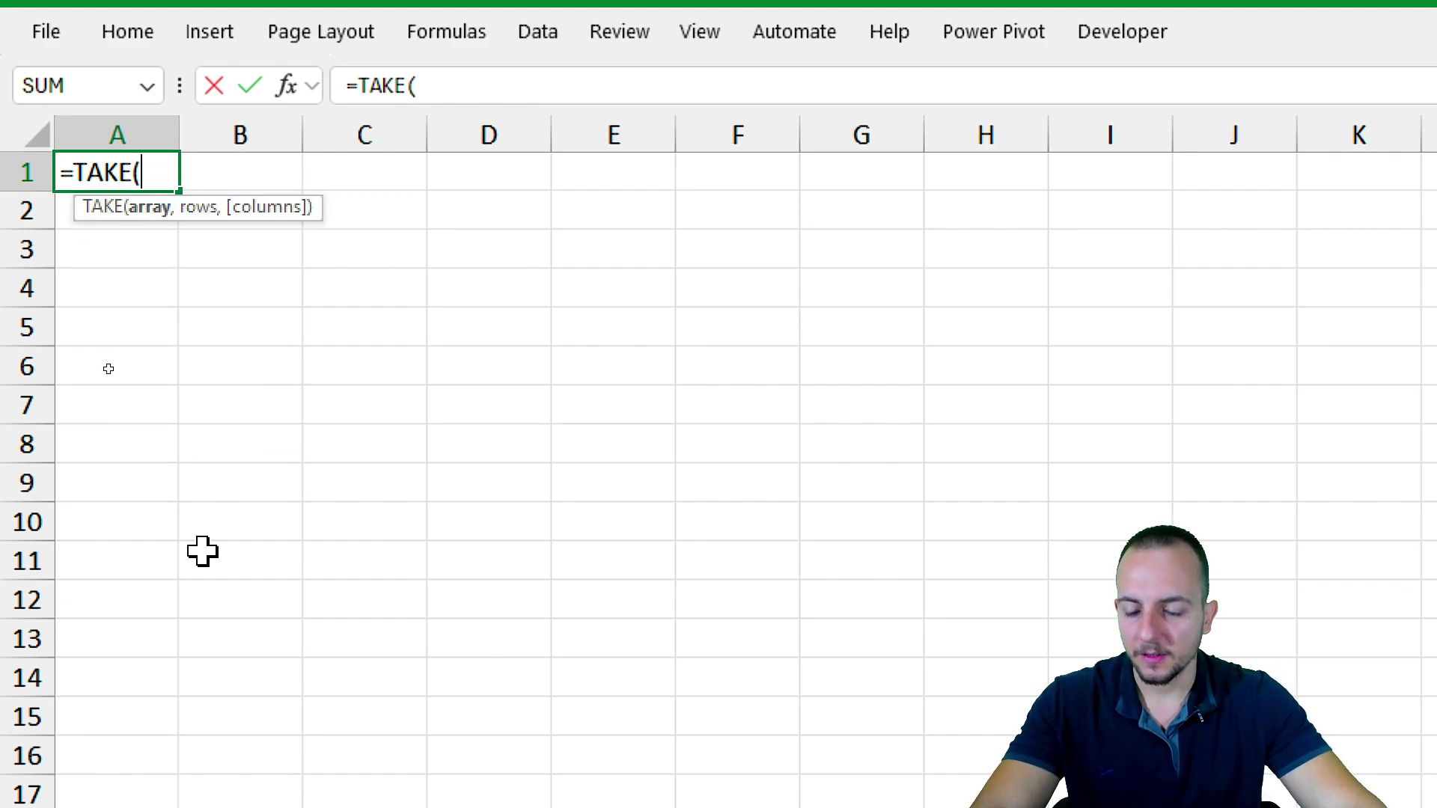
# Give TAKE the array 'DATA SET'!A7:H57, leave rows empty, and set columns to 3
pyautogui.click(199, 756)
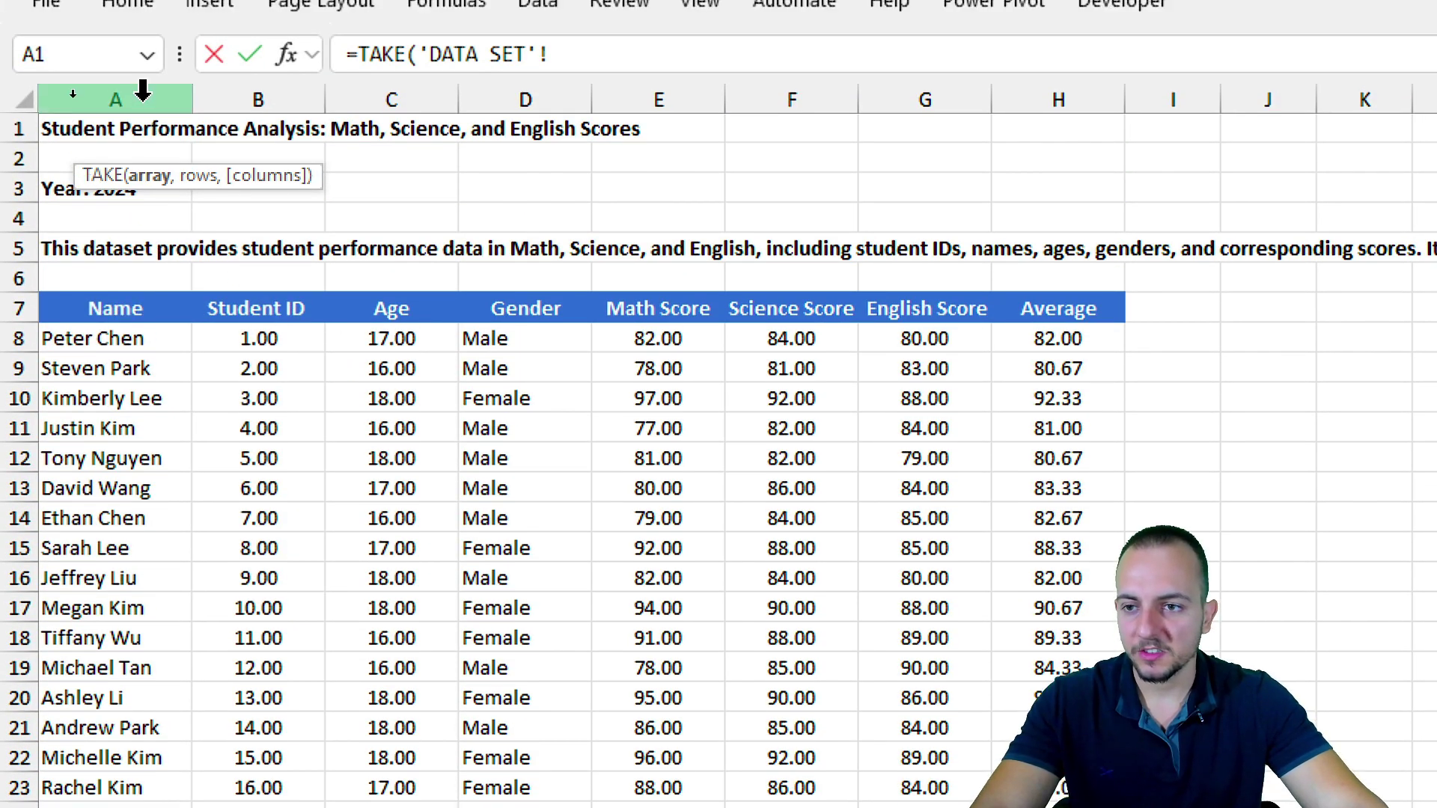
pyautogui.moveTo(142, 76); pyautogui.dragTo(329, 97)
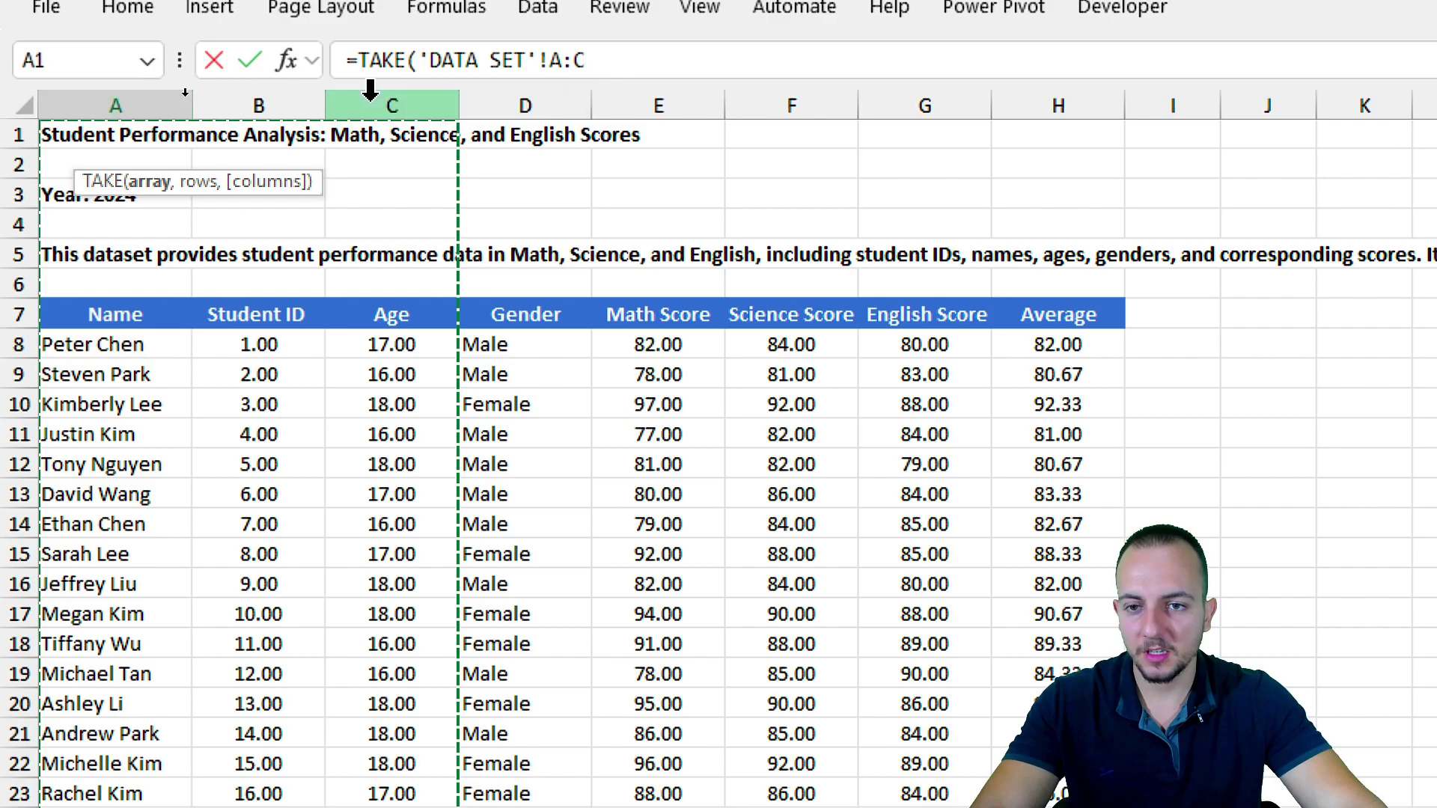
pyautogui.moveTo(112, 326); pyautogui.dragTo(1055, 801)
pyautogui.moveTo(522, 441); pyautogui.dragTo(523, 741)
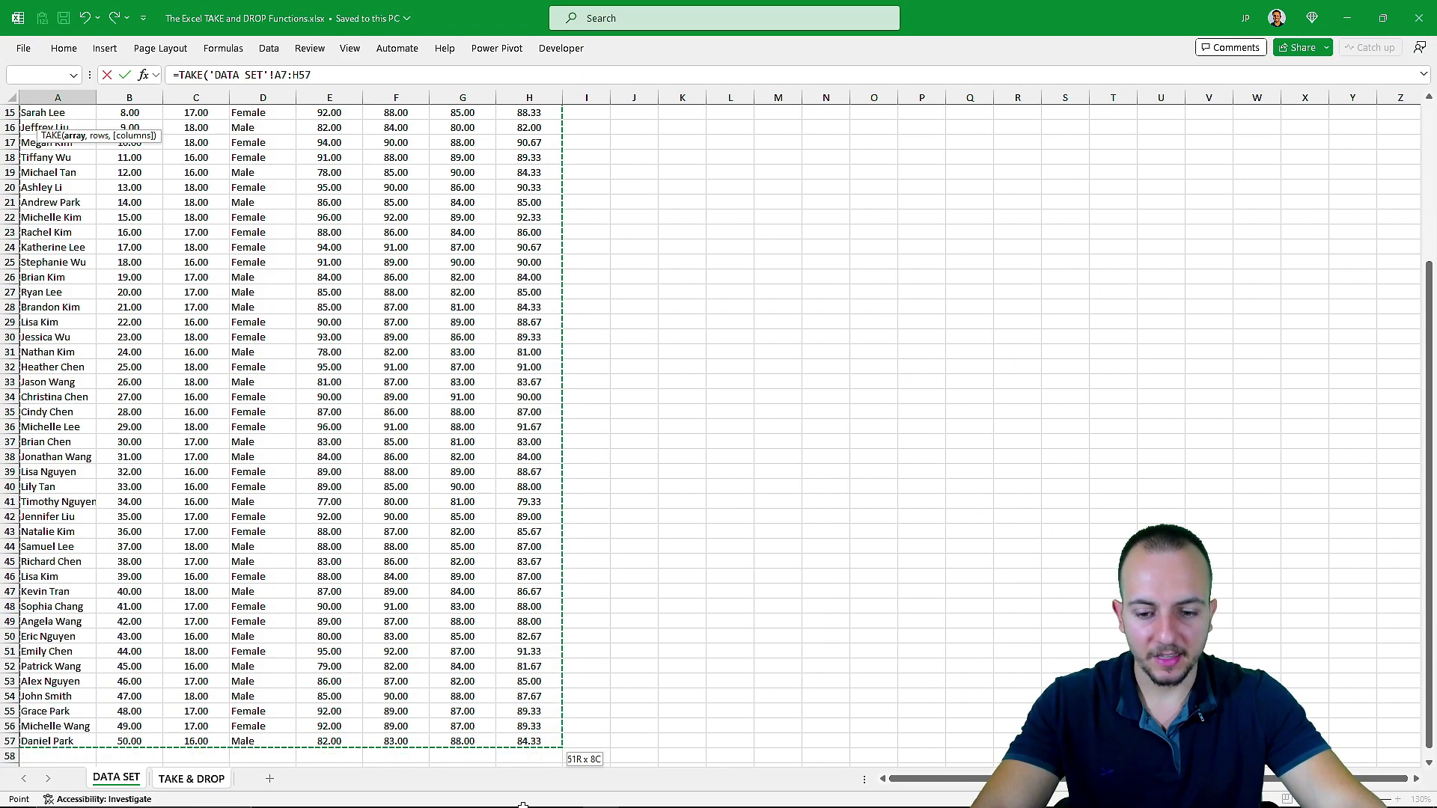
pyautogui.scroll(5, 418, 236)
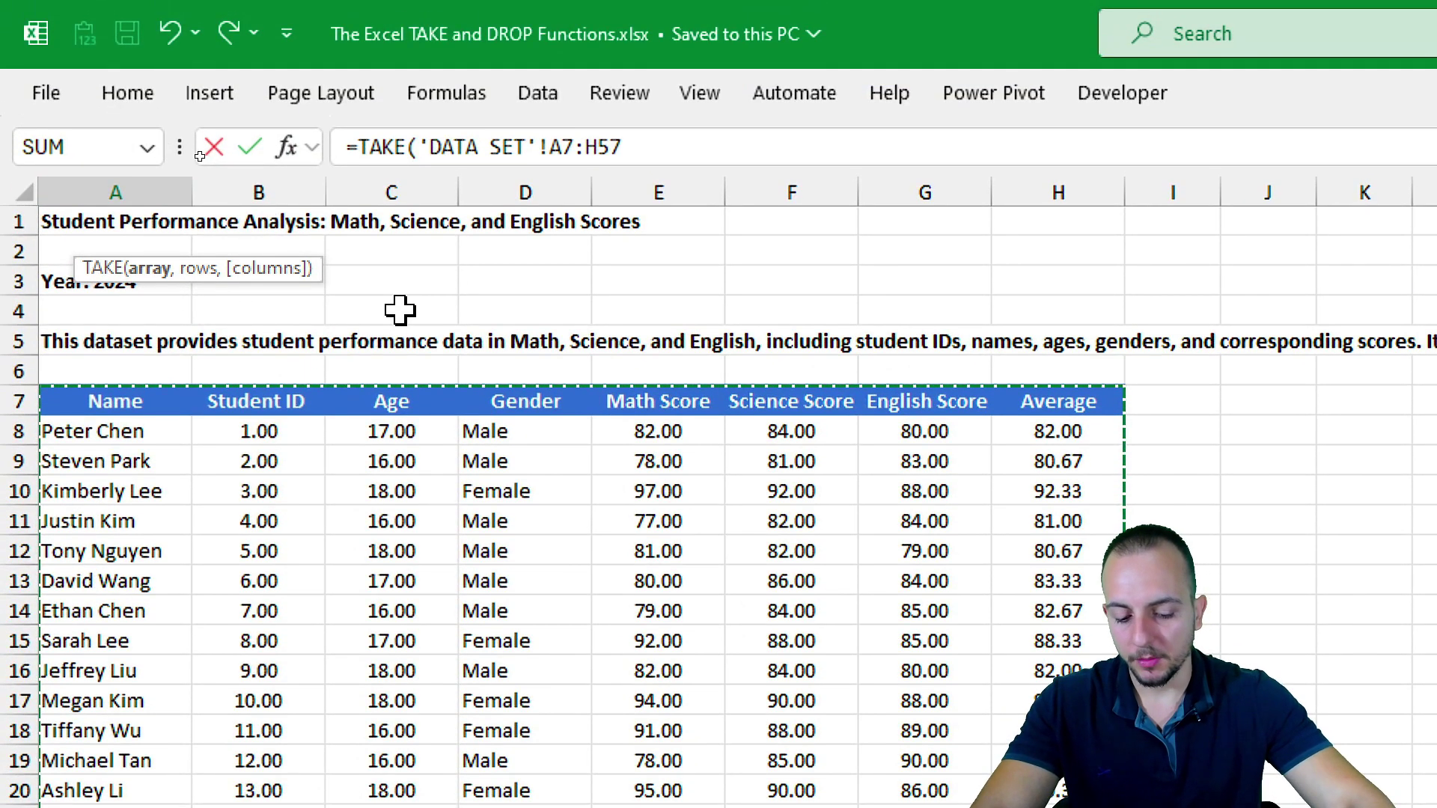
pyautogui.write(',')
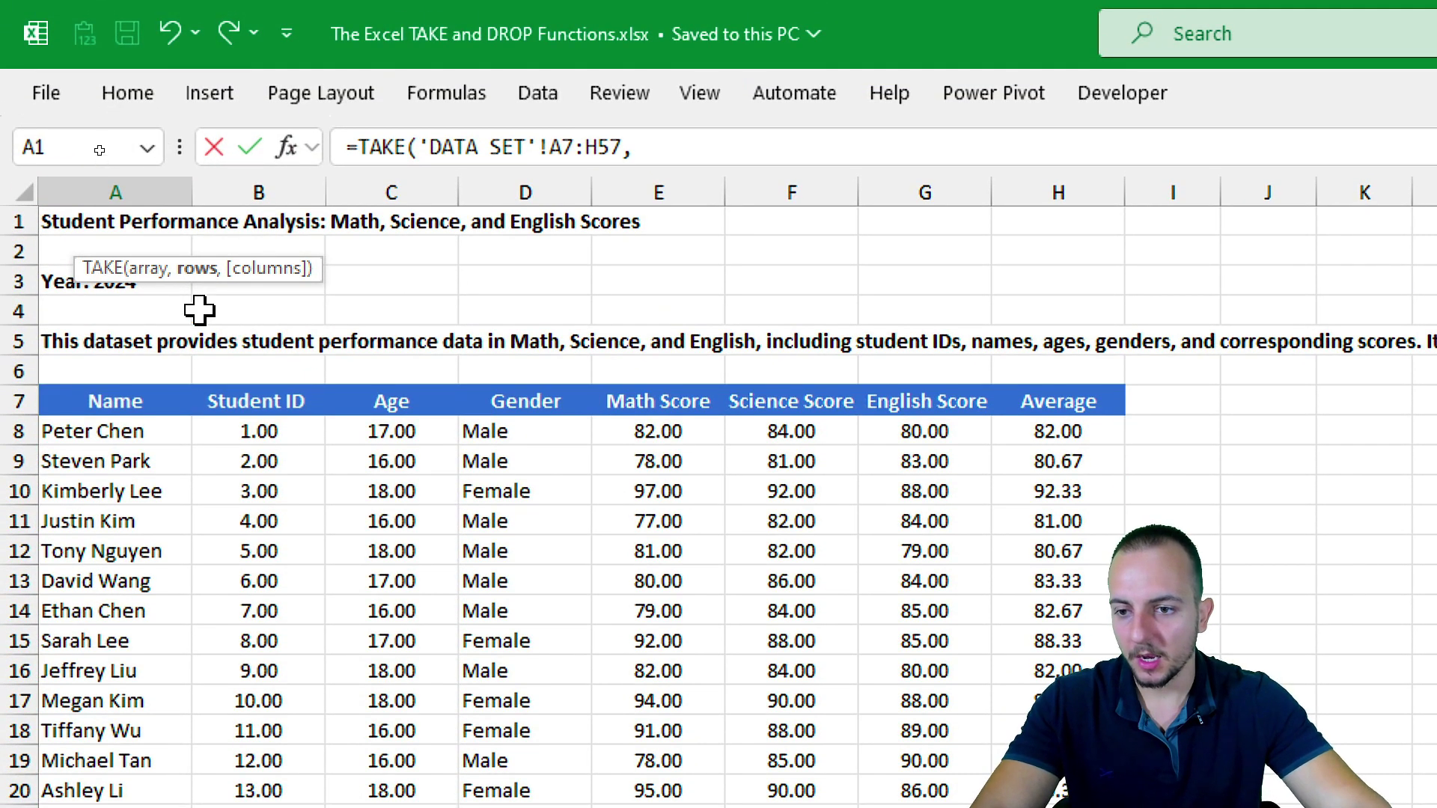
pyautogui.moveTo(192, 279); pyautogui.dragTo(509, 197)
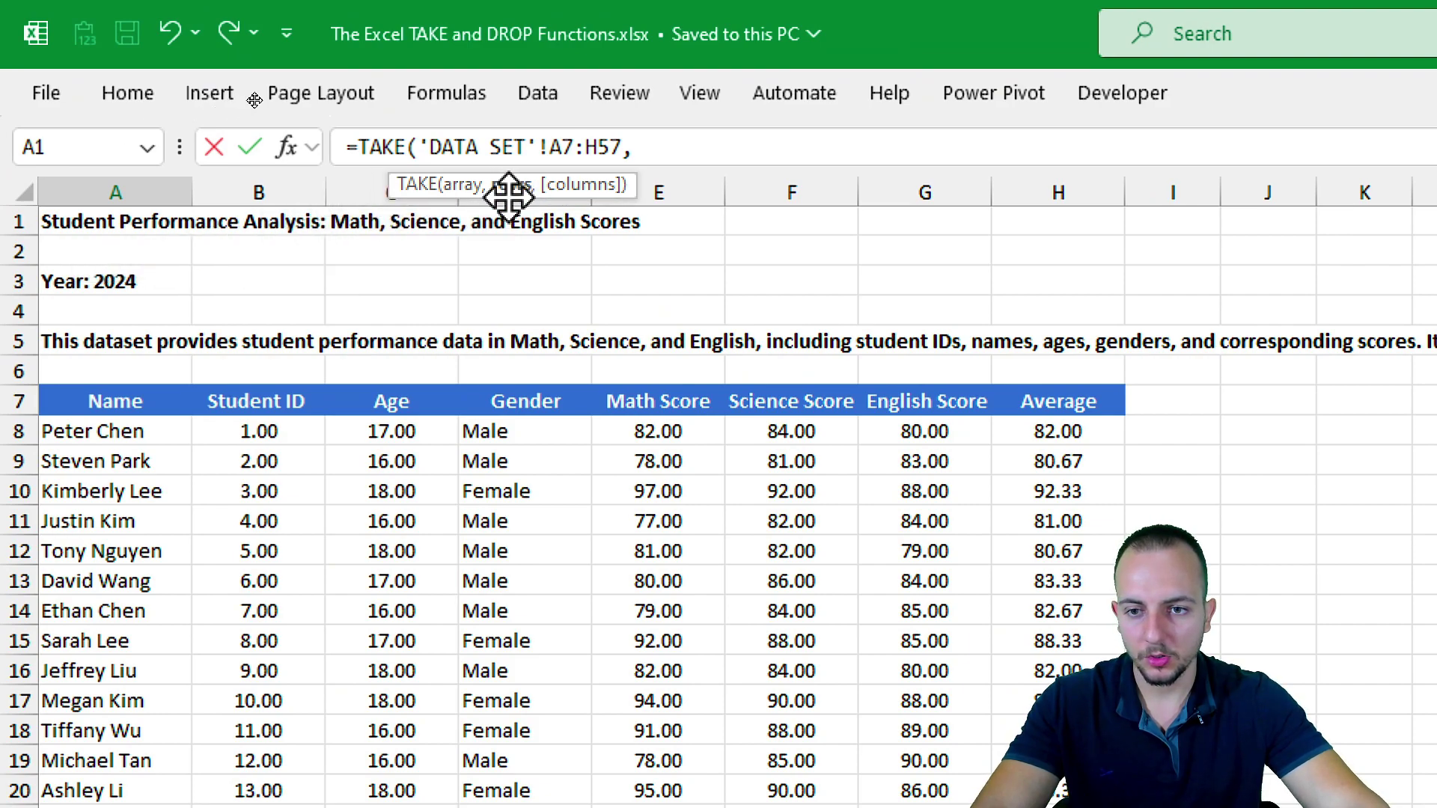
pyautogui.click(769, 143)
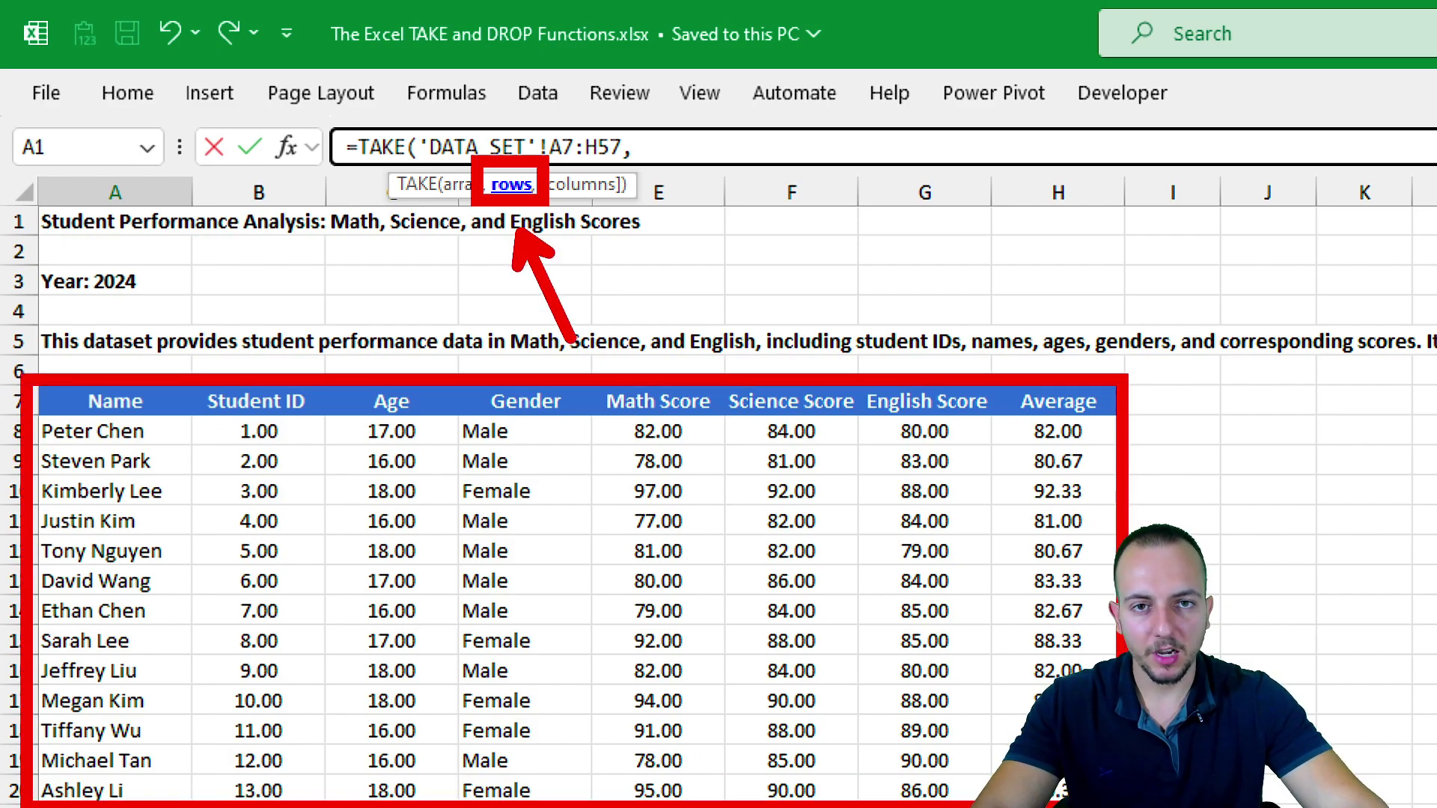
pyautogui.write(',3')
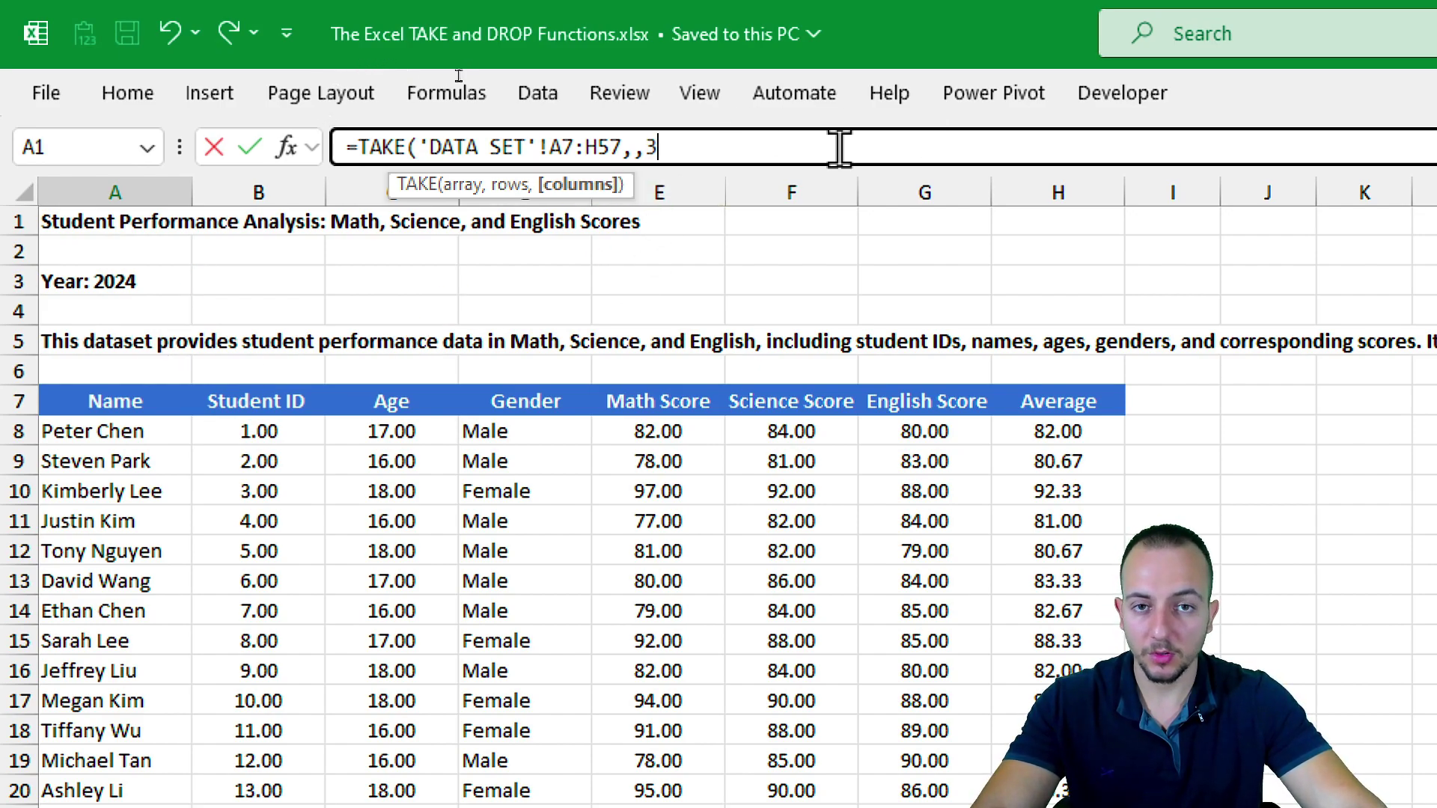
# Confirm =TAKE('DATA SET'!A7:H57,,3), then reopen A1's formula for editing
pyautogui.press('Return')
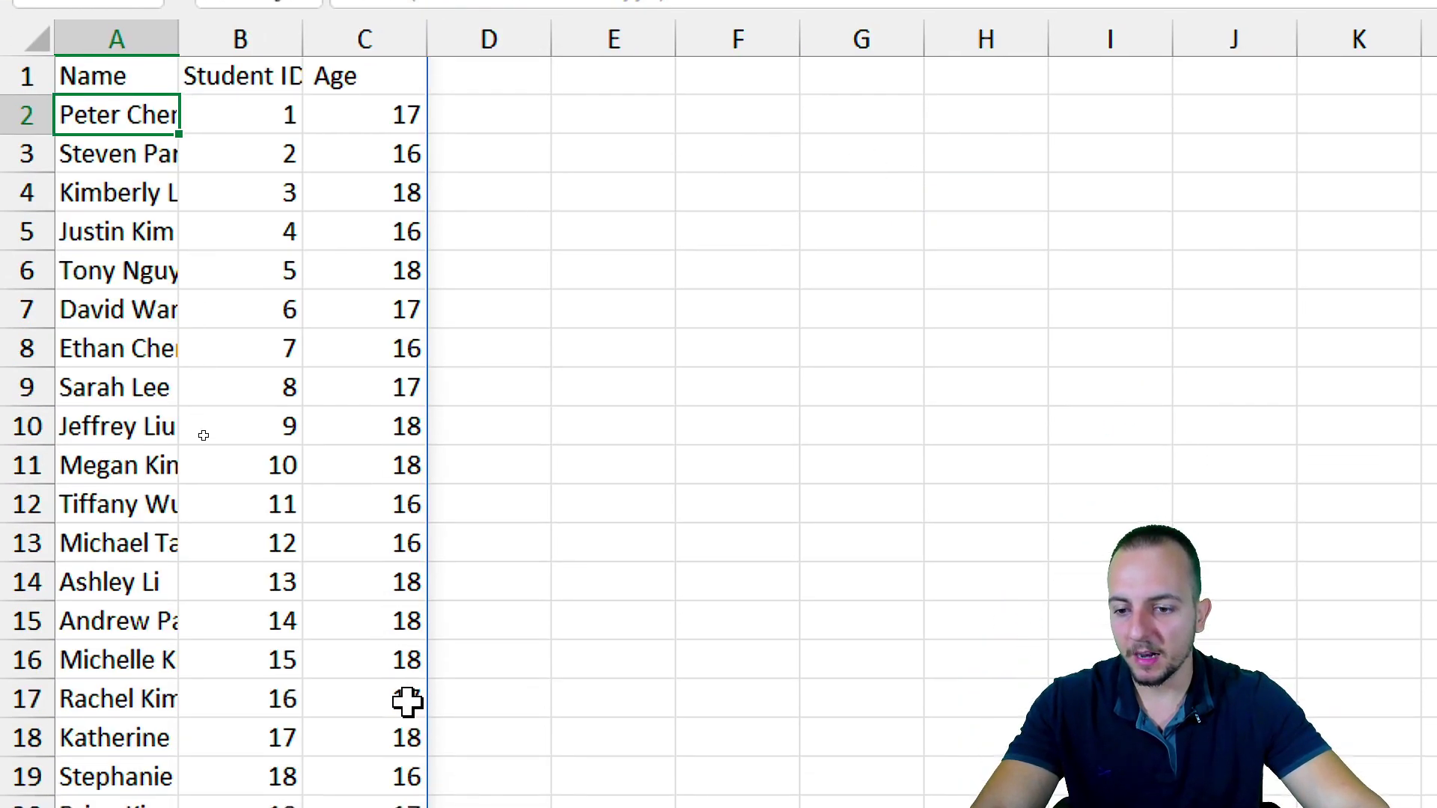
pyautogui.scroll(-3, 410, 701)
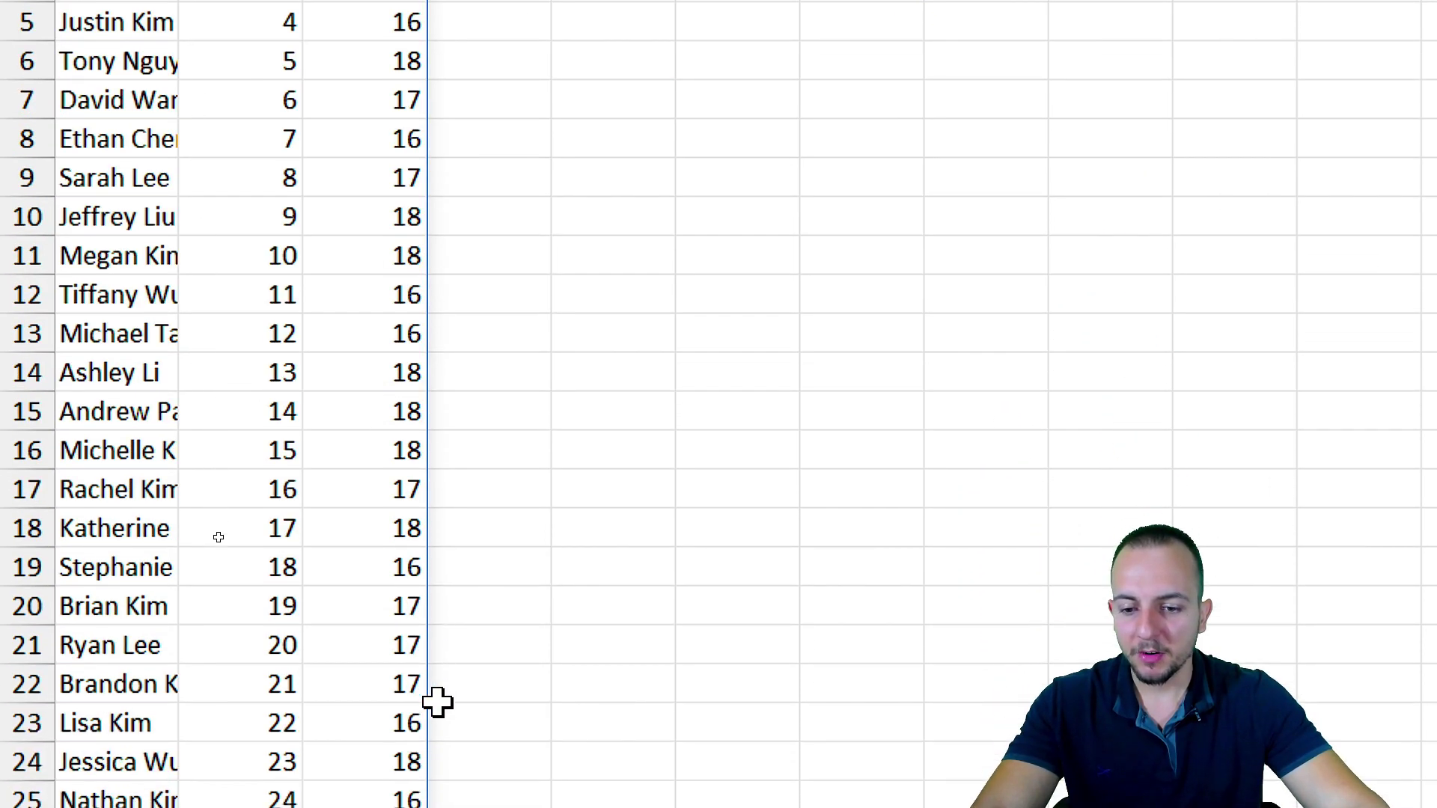
pyautogui.scroll(1, 402, 80)
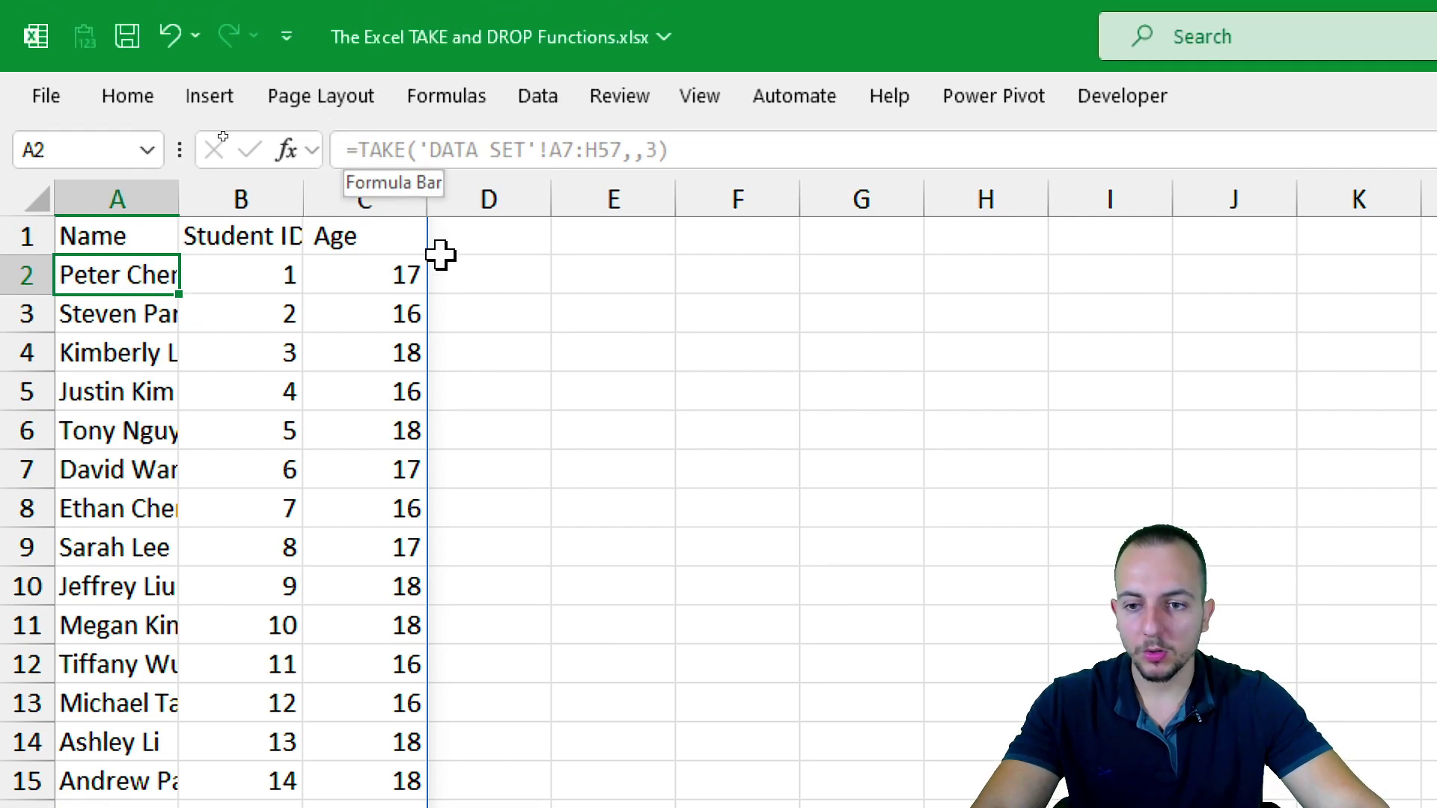
pyautogui.click(157, 234)
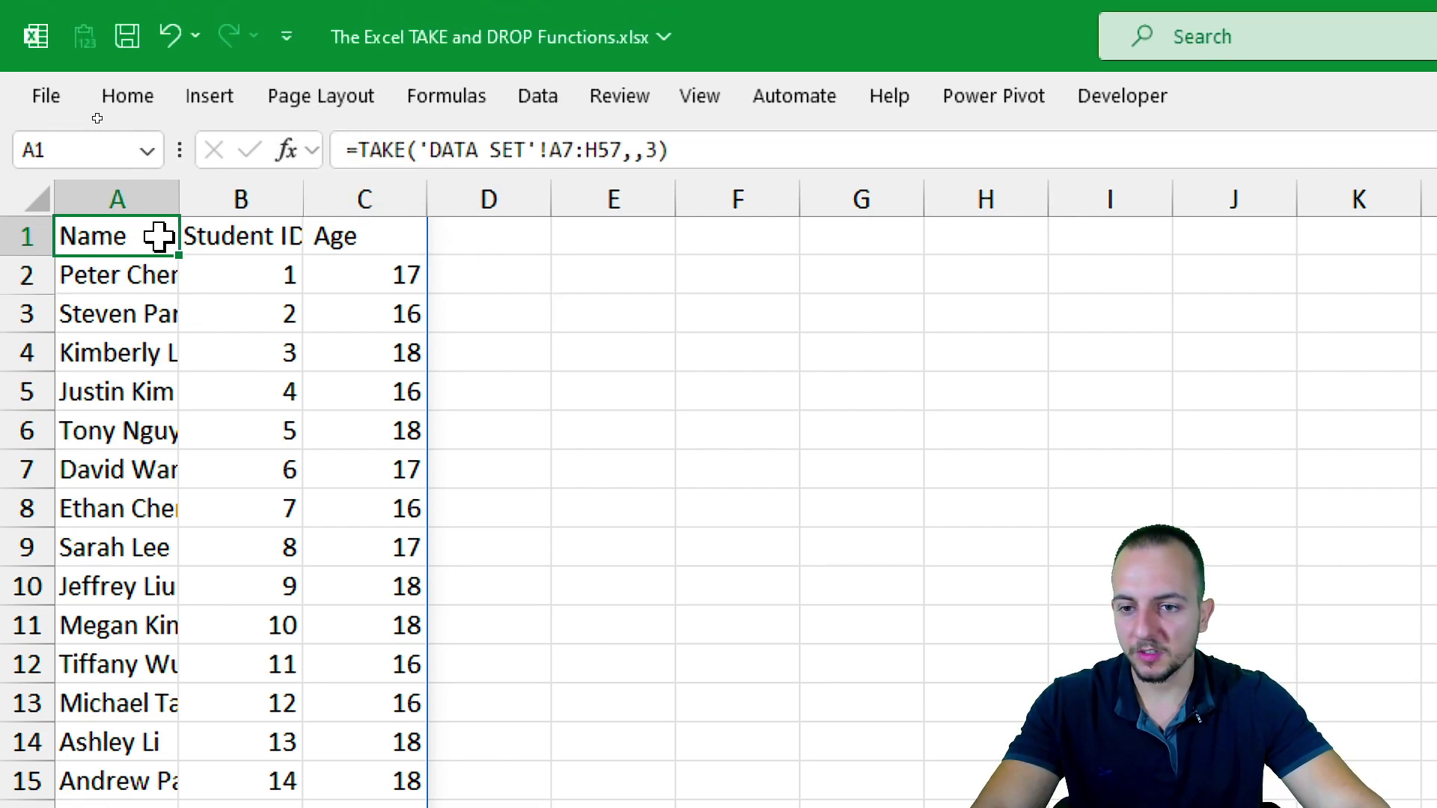
pyautogui.click(687, 142)
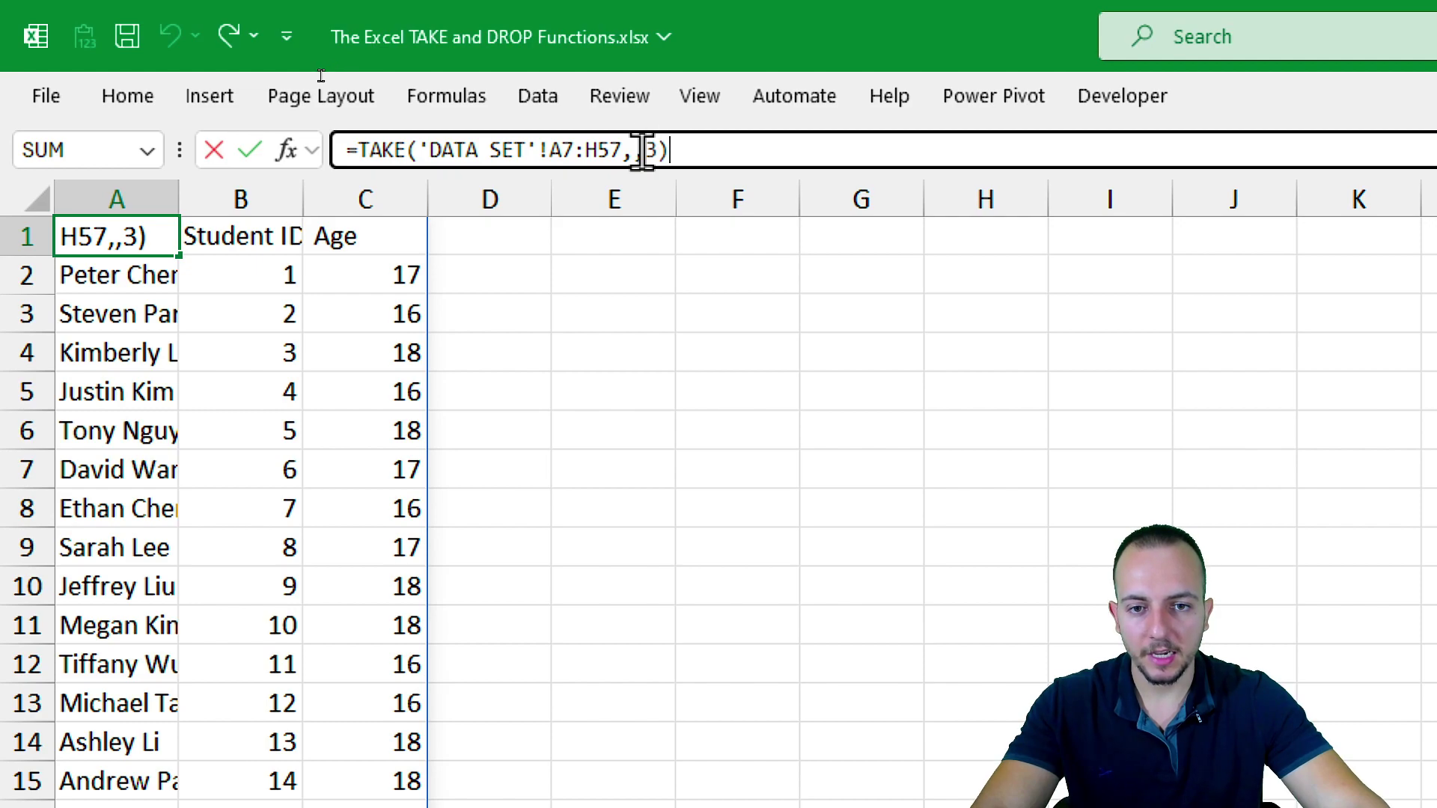
# Change the columns argument to -3 to spill Science Score, English Score and Average
pyautogui.click(657, 149)
pyautogui.write('-')
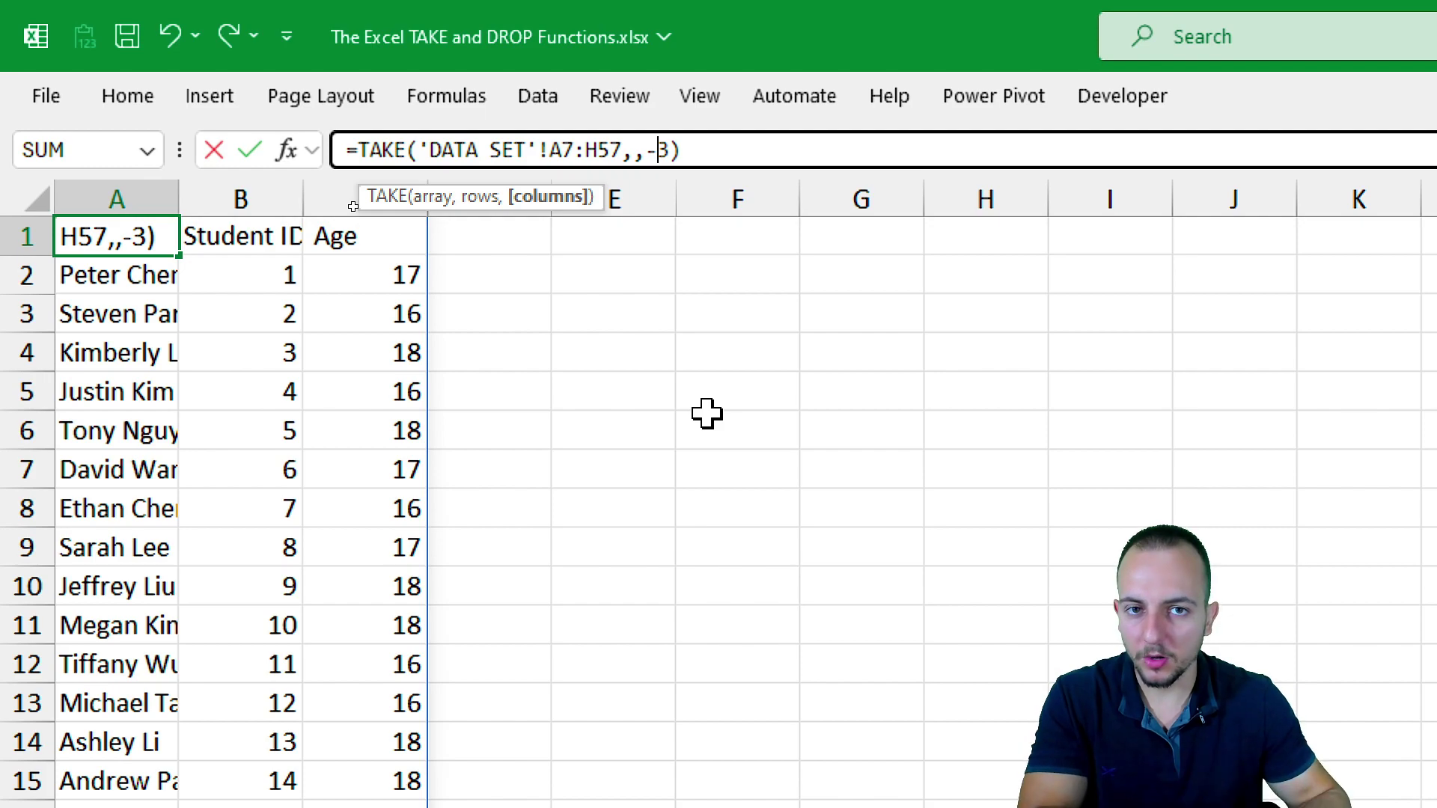
pyautogui.press('Return')
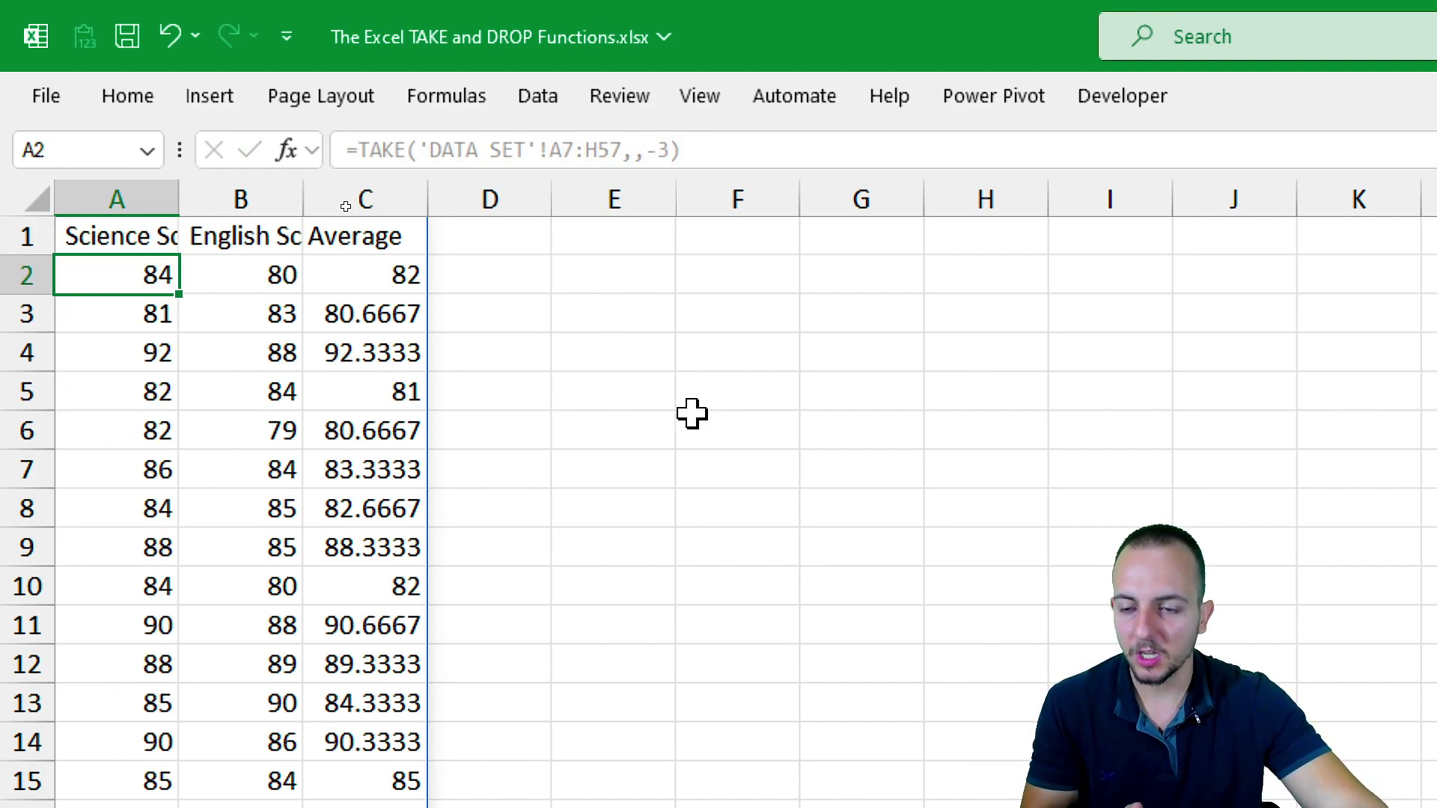
# Reopen A1's TAKE formula and delete the -3 columns argument
pyautogui.click(158, 240)
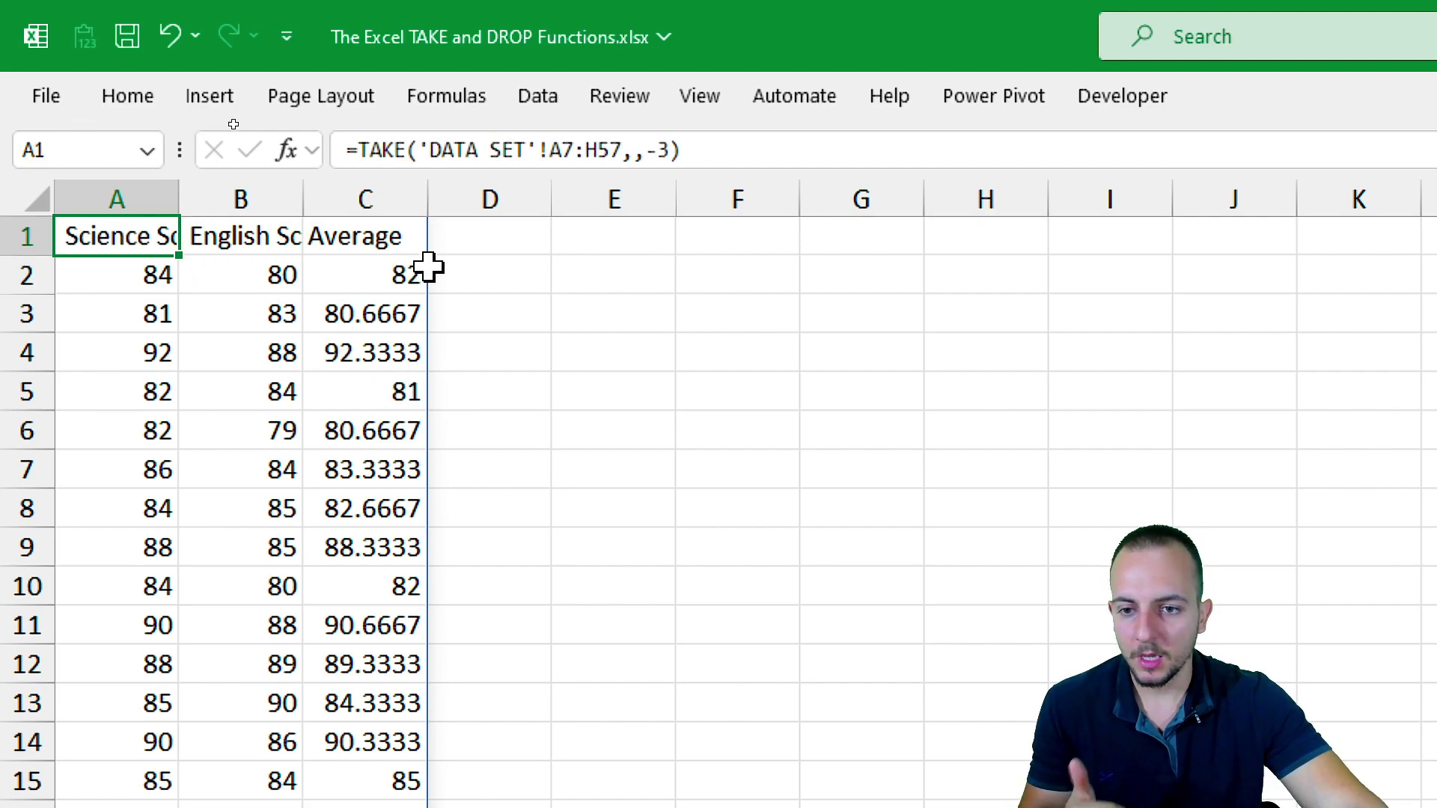
pyautogui.click(670, 150)
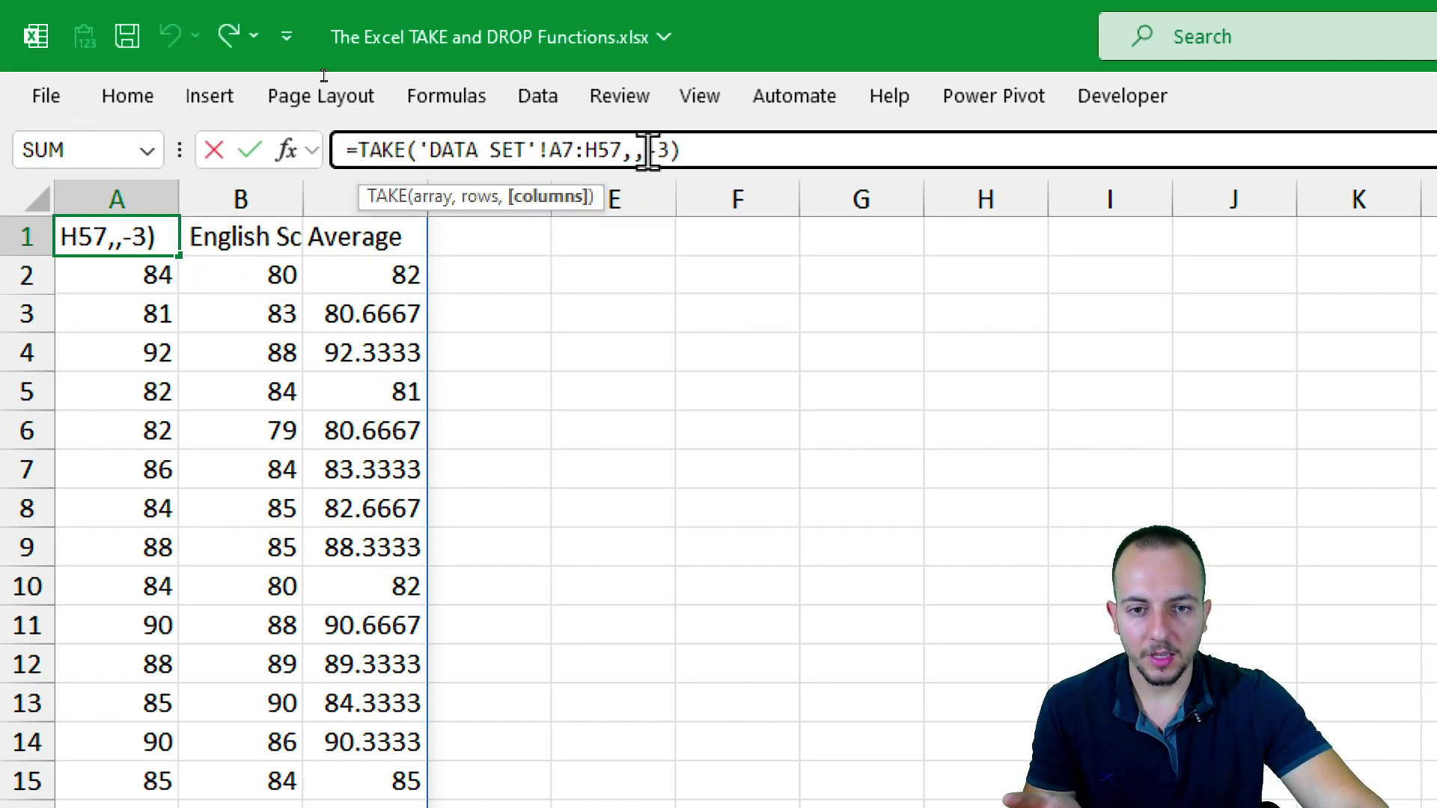
pyautogui.moveTo(648, 150); pyautogui.dragTo(673, 150)
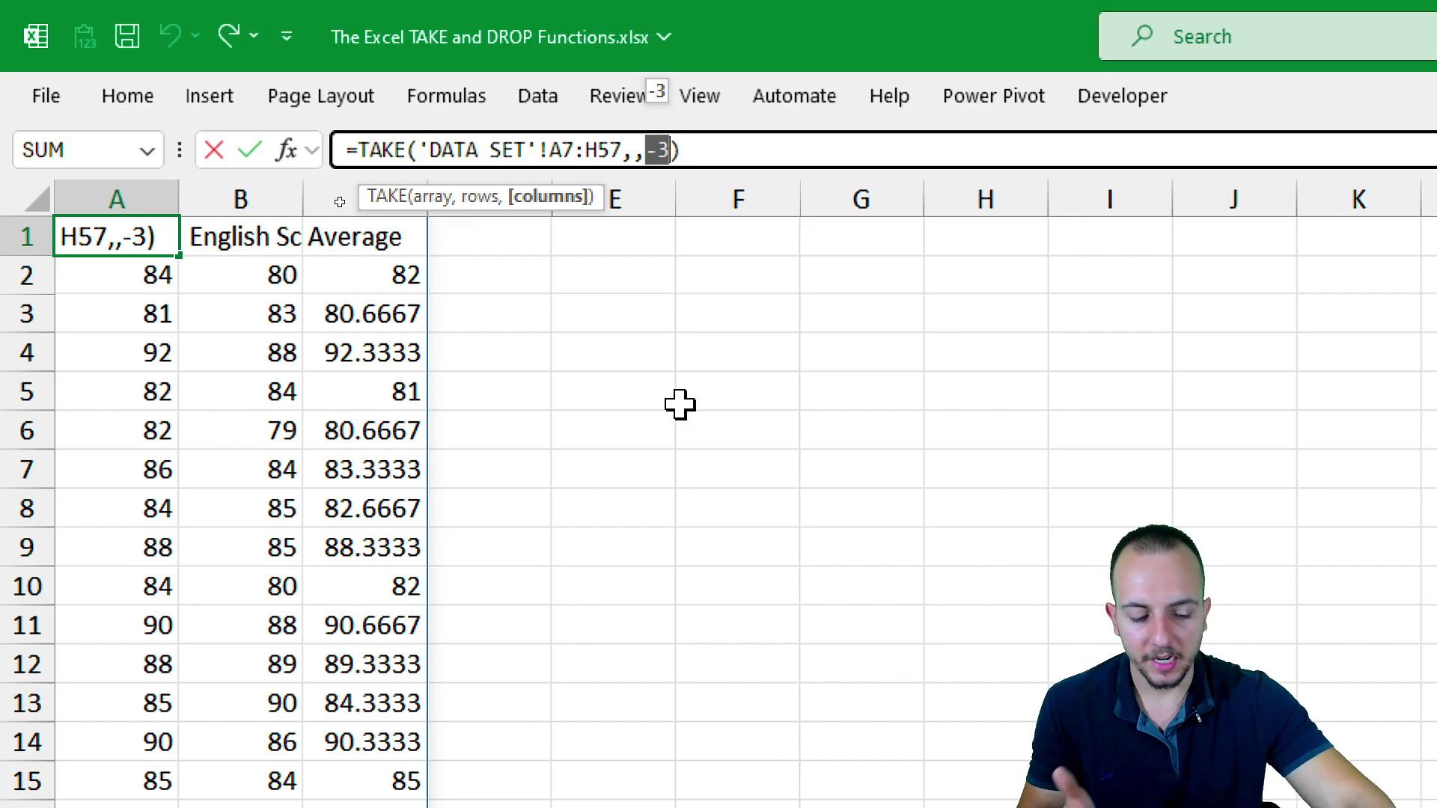
pyautogui.press('BackSpace')
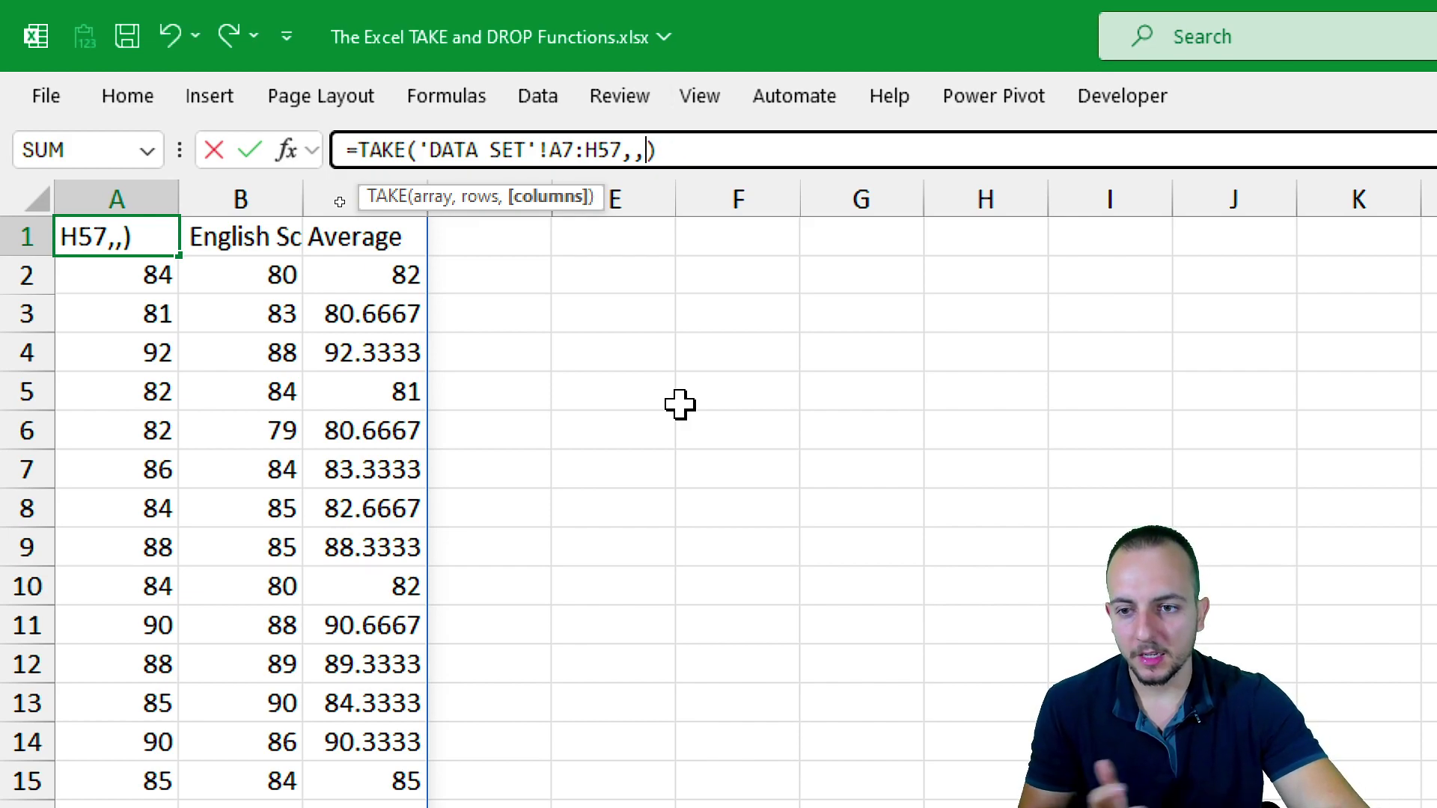
# Spill the whole table, then set the rows argument to 10 for the first ten records
pyautogui.press('Return')
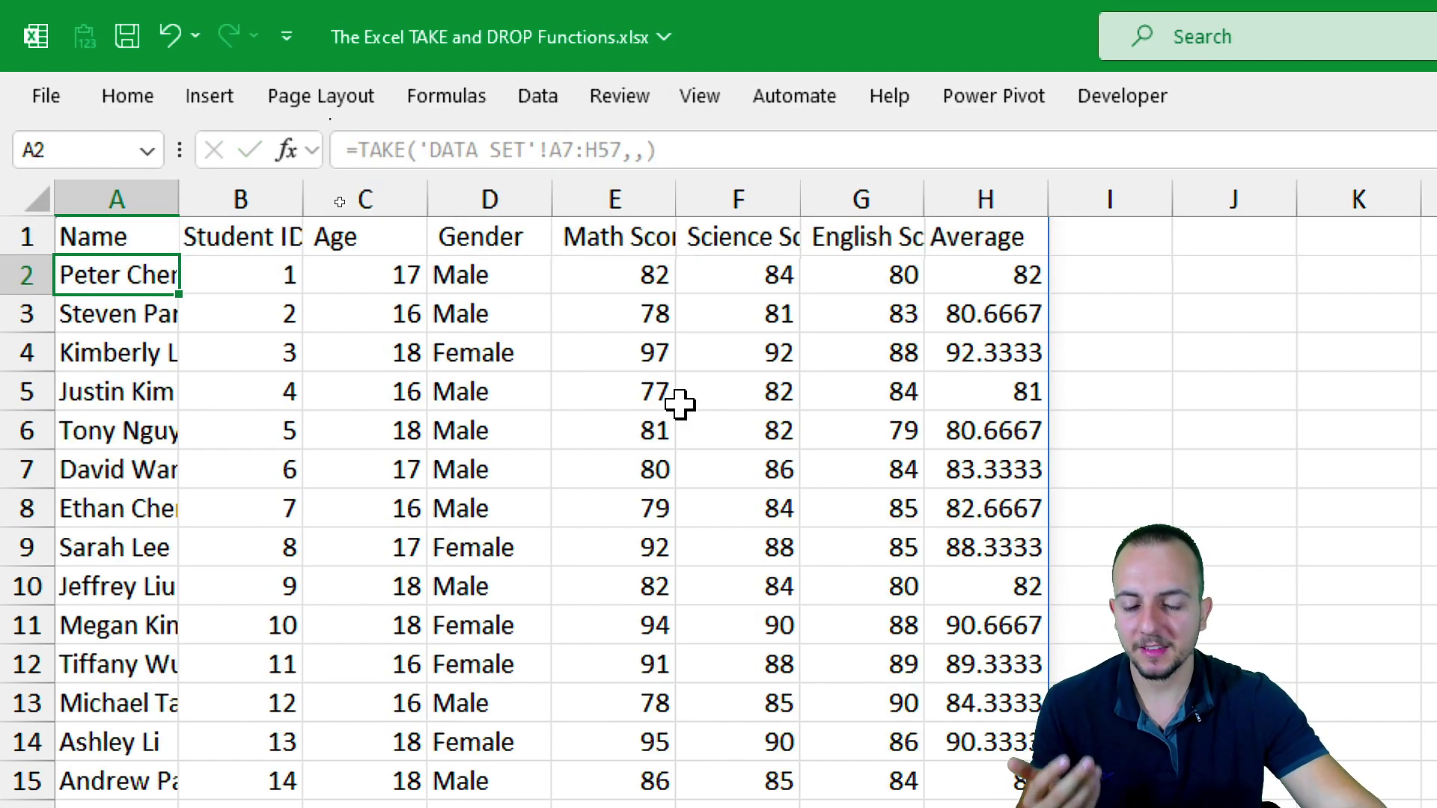
pyautogui.click(144, 242)
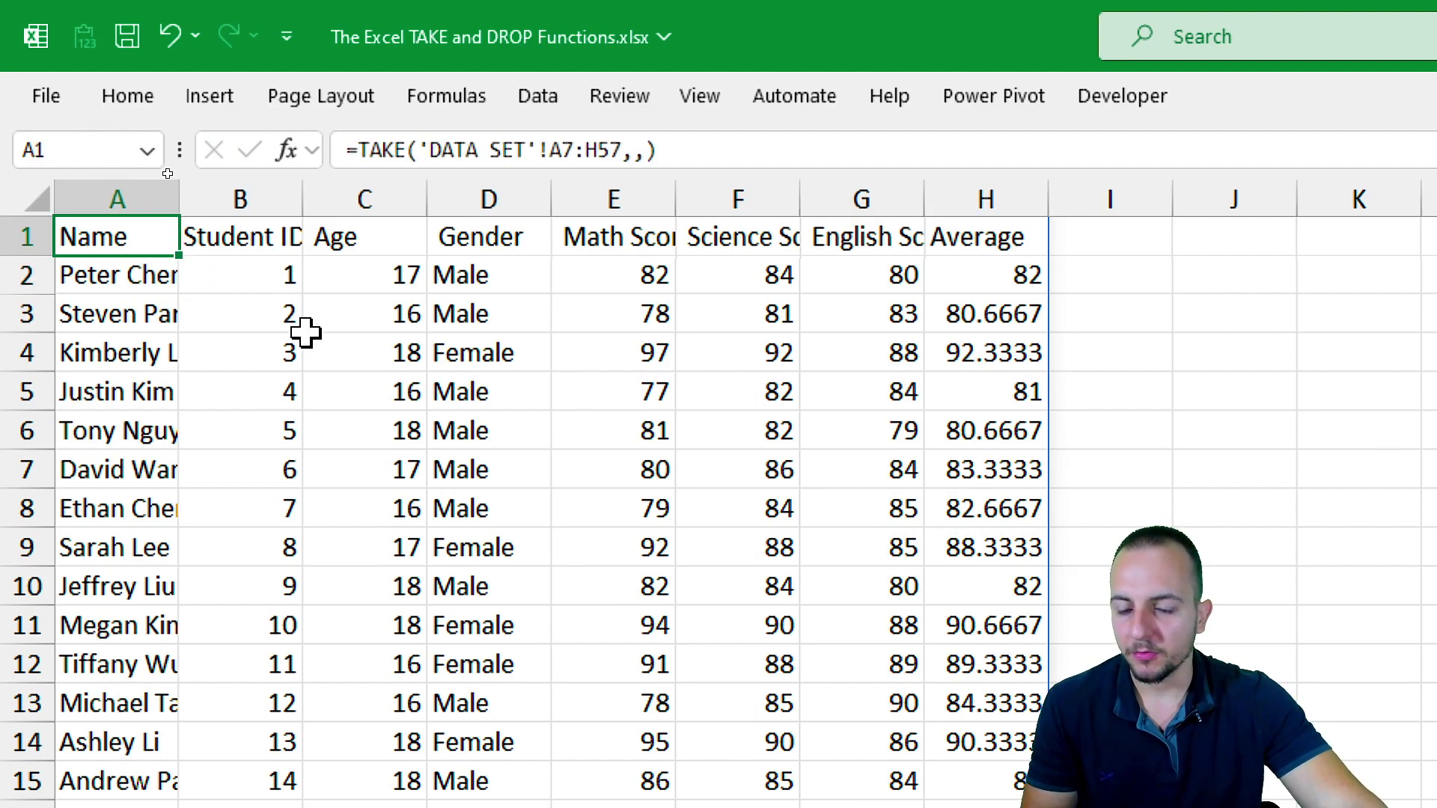
pyautogui.click(696, 149)
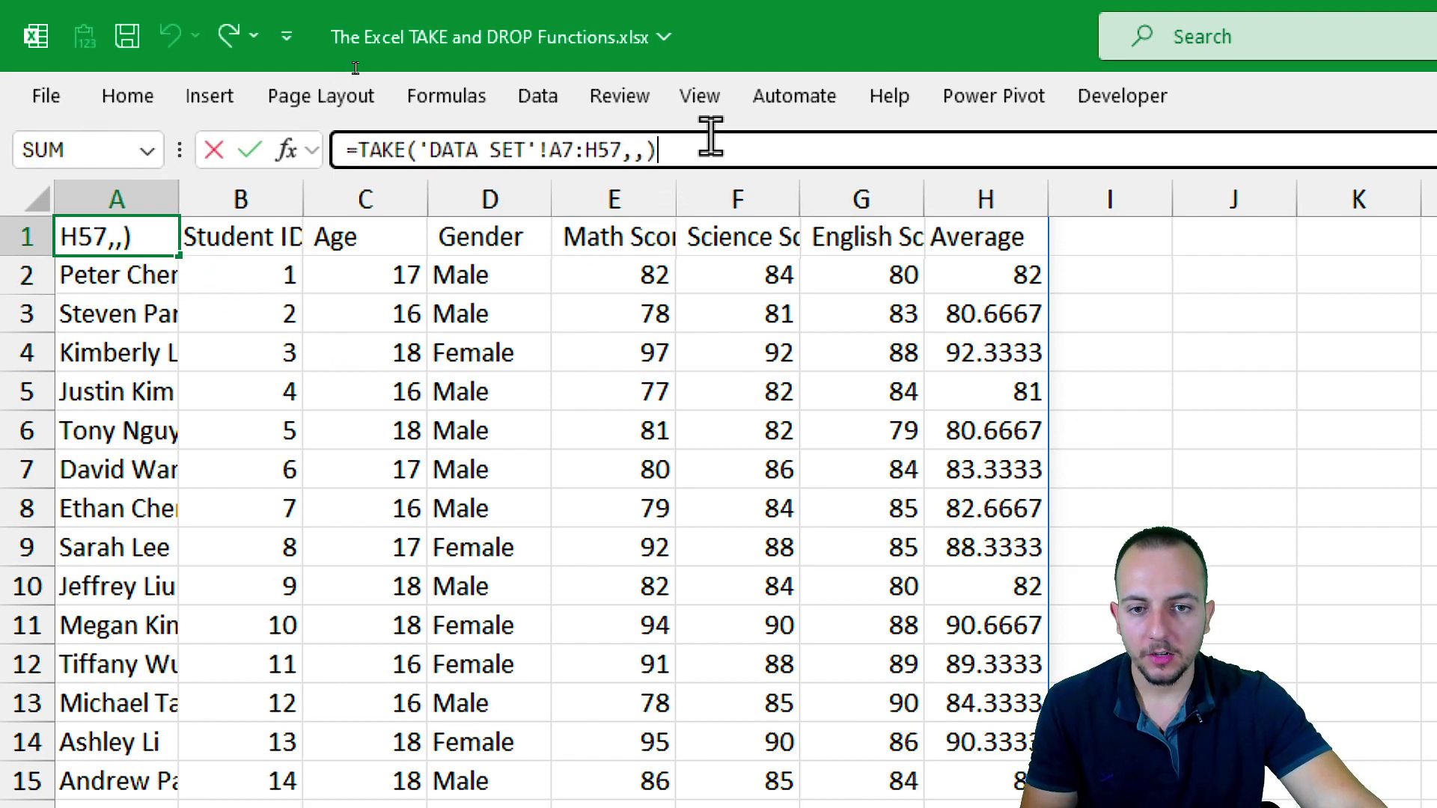
pyautogui.click(636, 150)
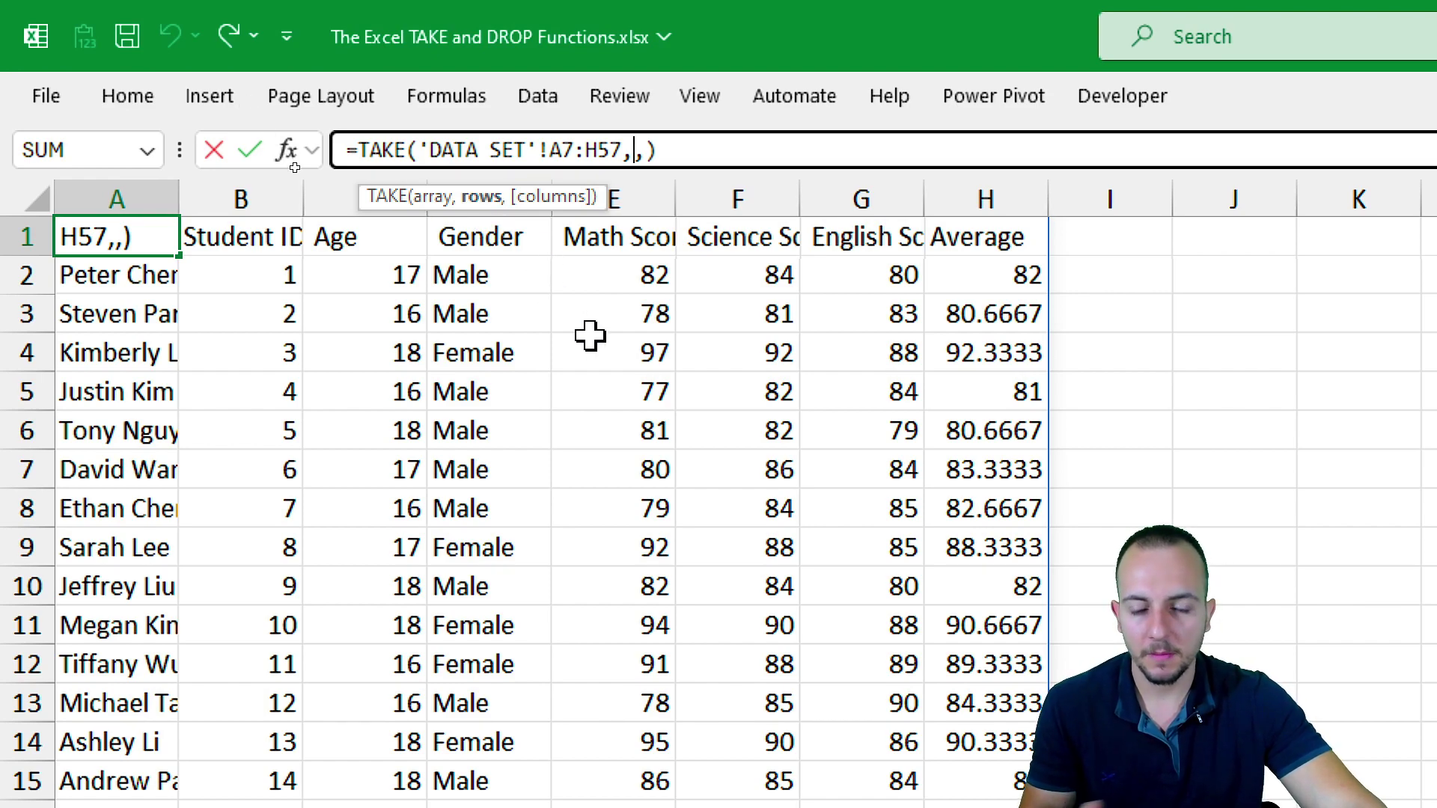
pyautogui.write('10')
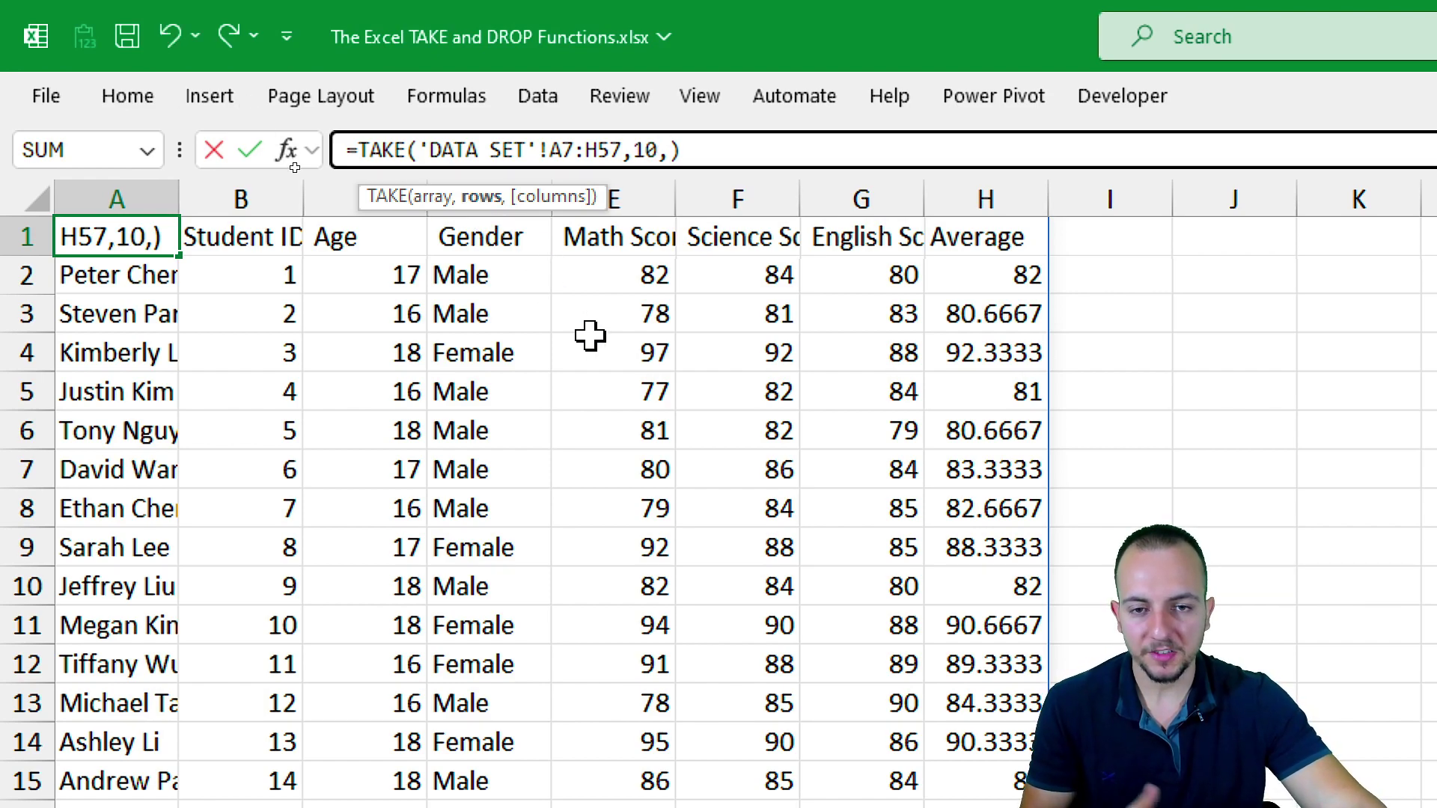
pyautogui.press('Return')
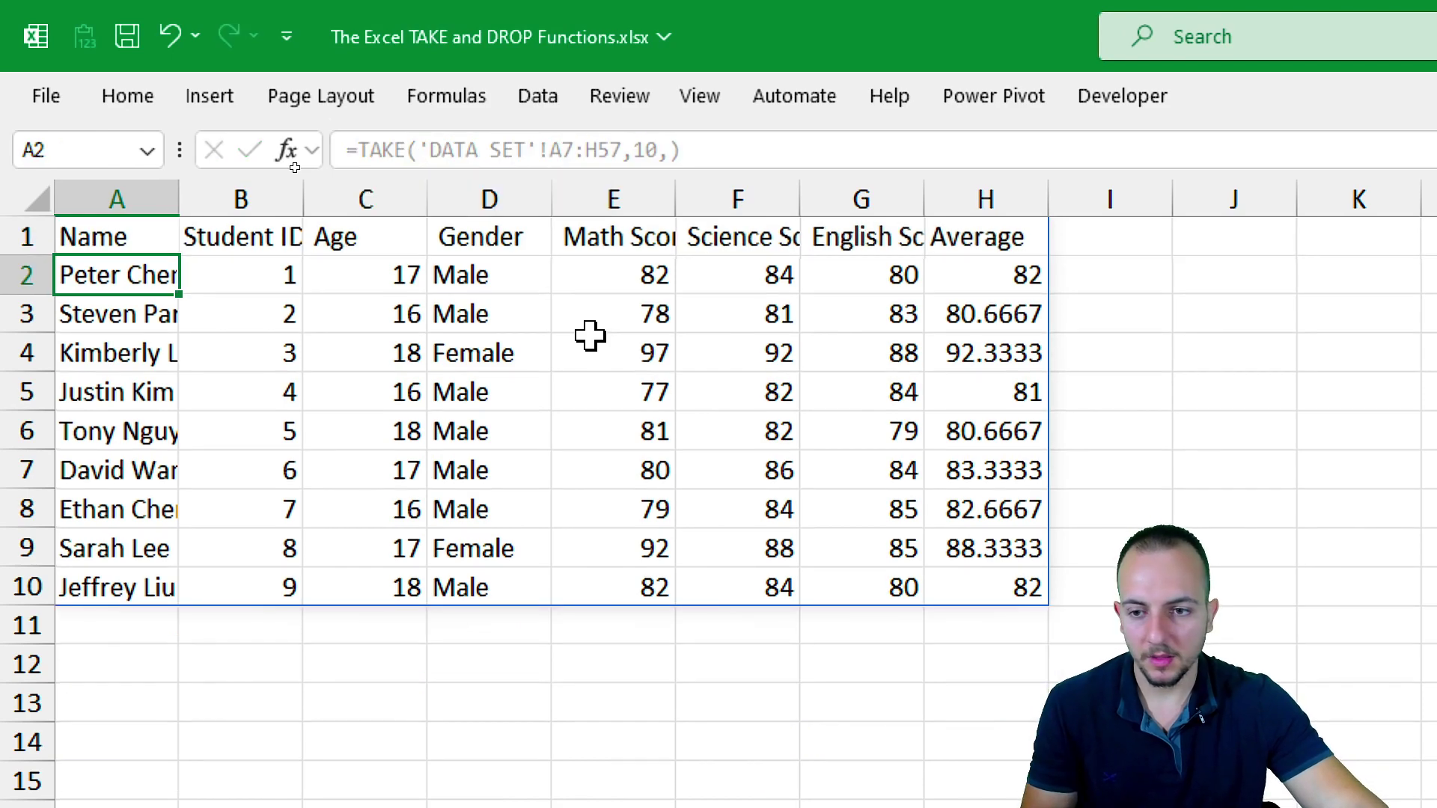
# Change the rows argument to -10 to show the last ten students (IDs 41–50)
pyautogui.click(138, 240)
pyautogui.click(636, 142)
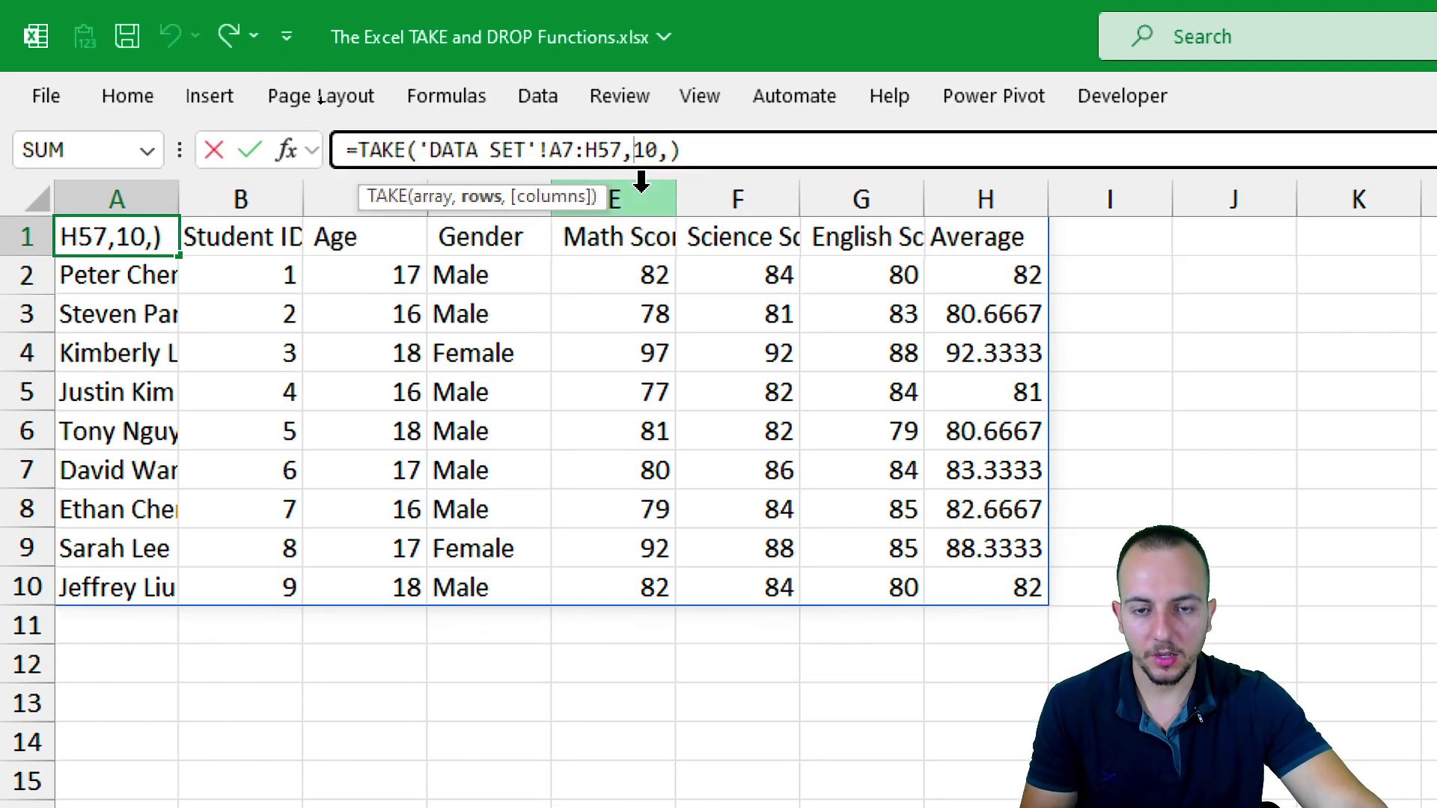
pyautogui.write('-')
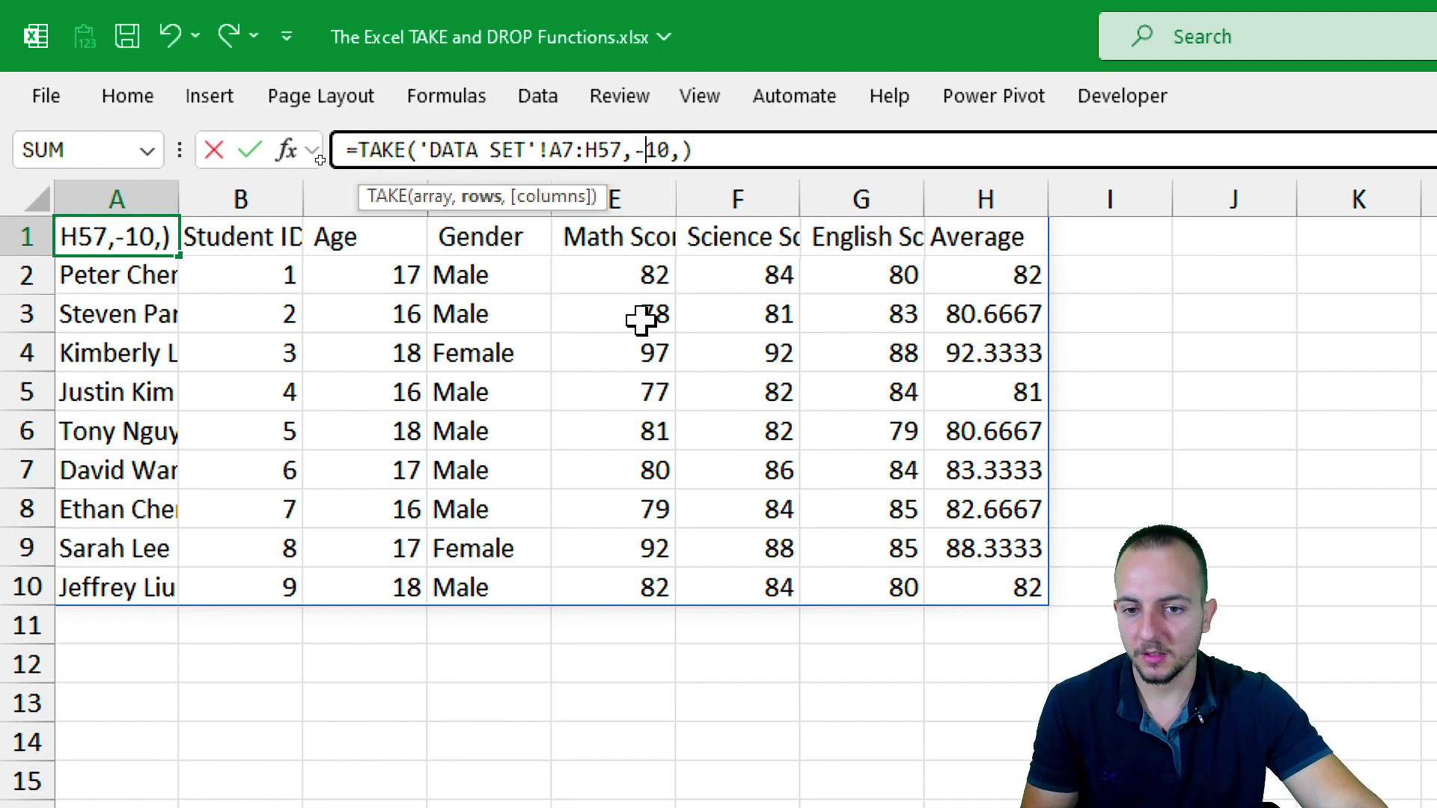
pyautogui.press('Return')
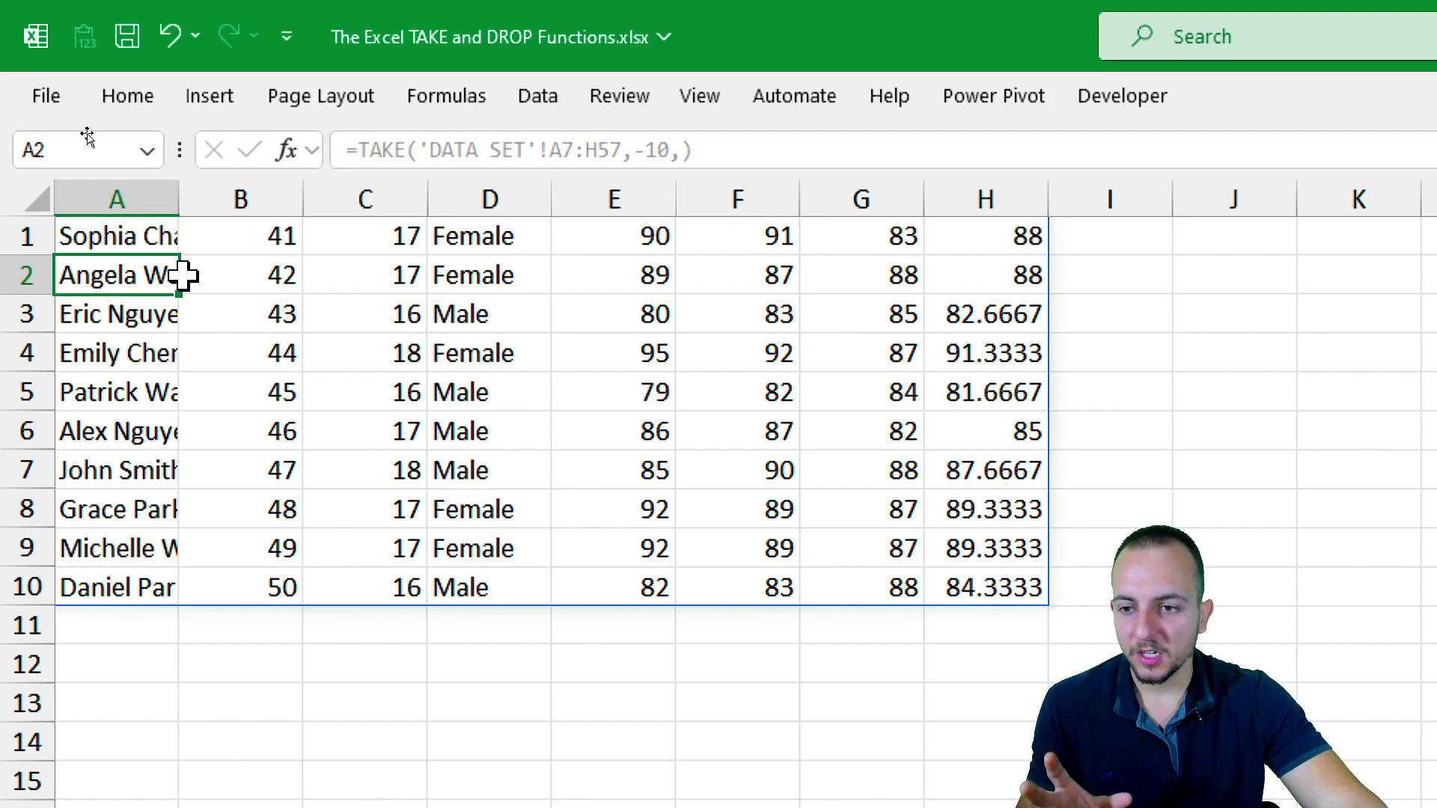
pyautogui.click(166, 228)
pyautogui.click(650, 149)
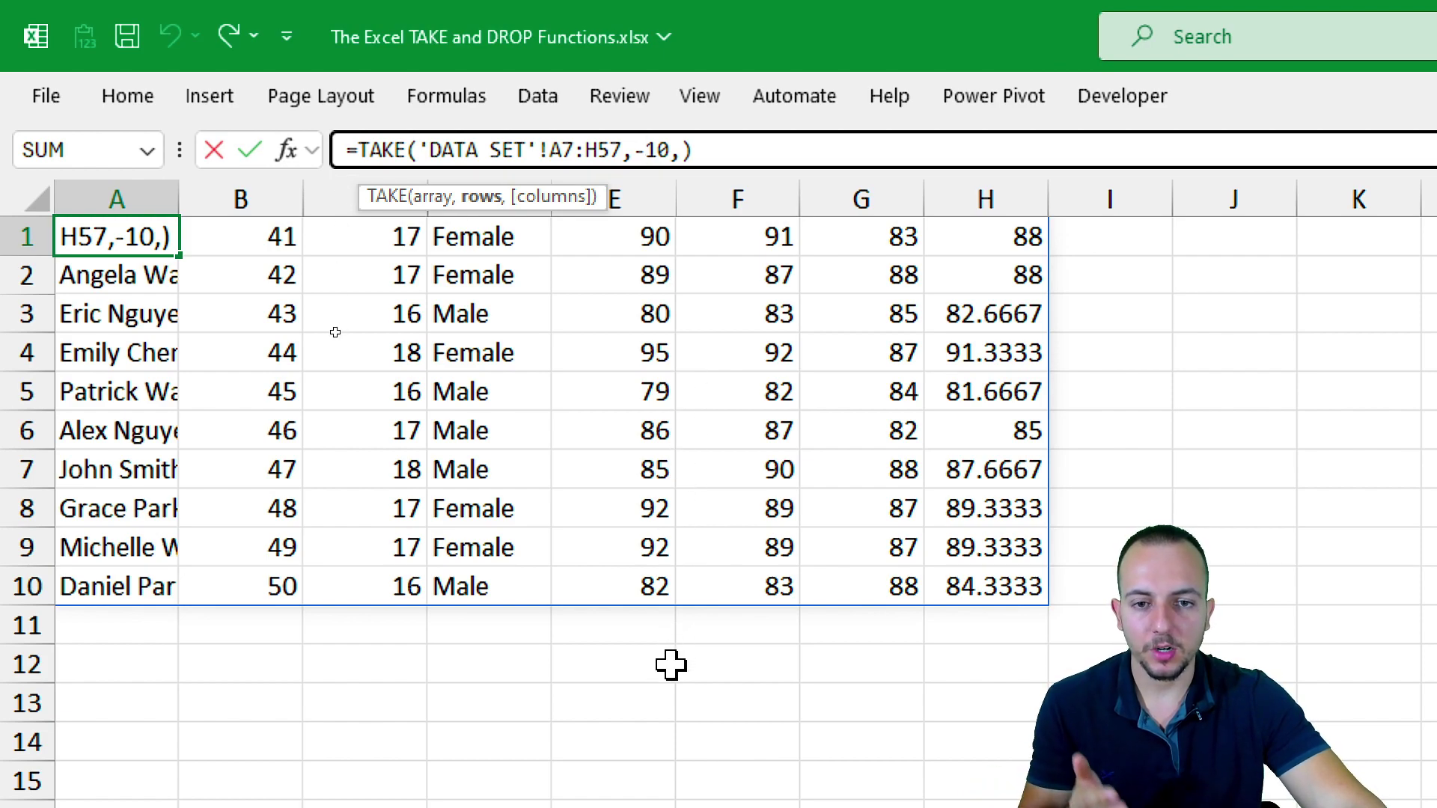
pyautogui.hotkey('ctrl', 'Return')
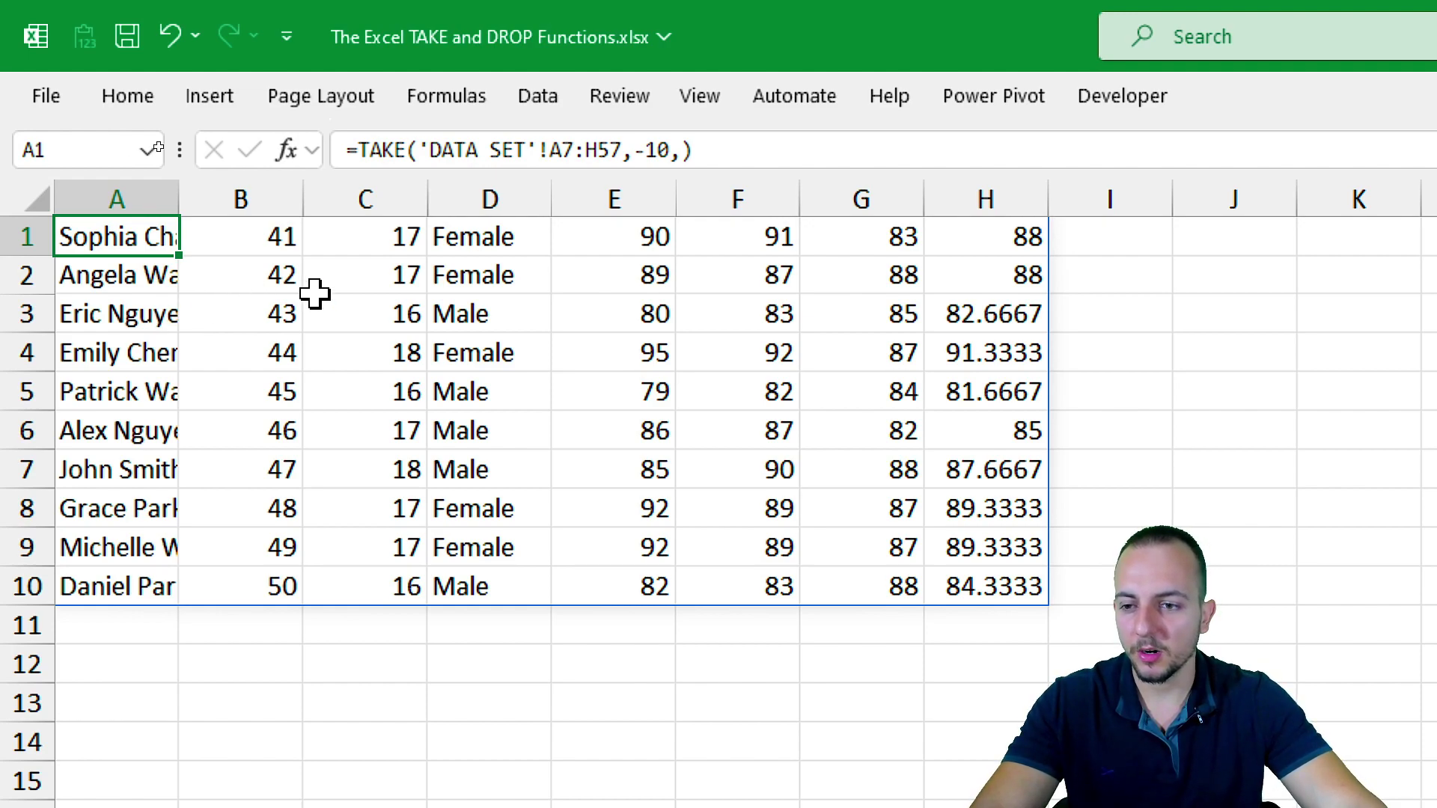
# Remove the -10 rows argument so TAKE returns only the Name column with ,,1
pyautogui.click(655, 149)
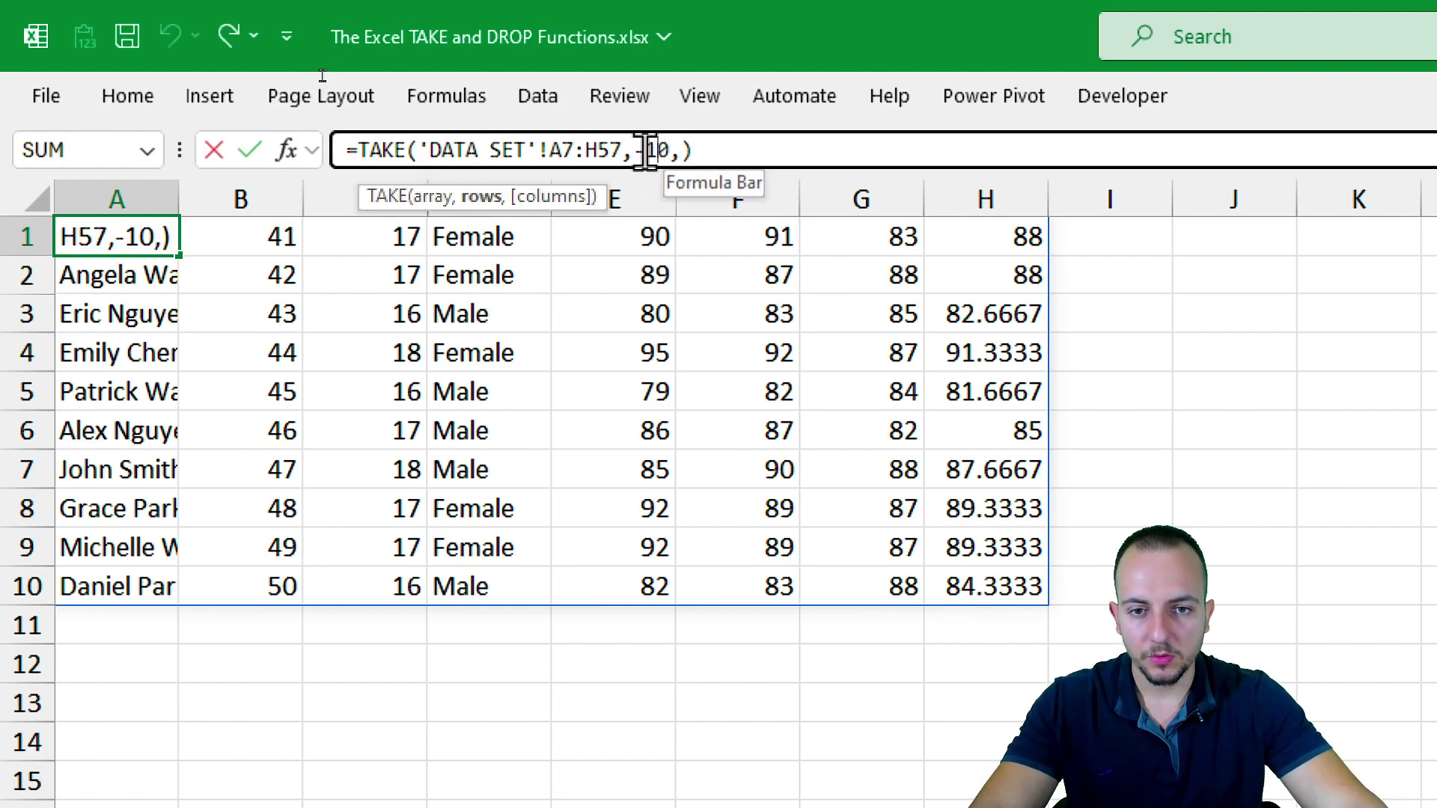
pyautogui.moveTo(634, 150); pyautogui.dragTo(674, 152)
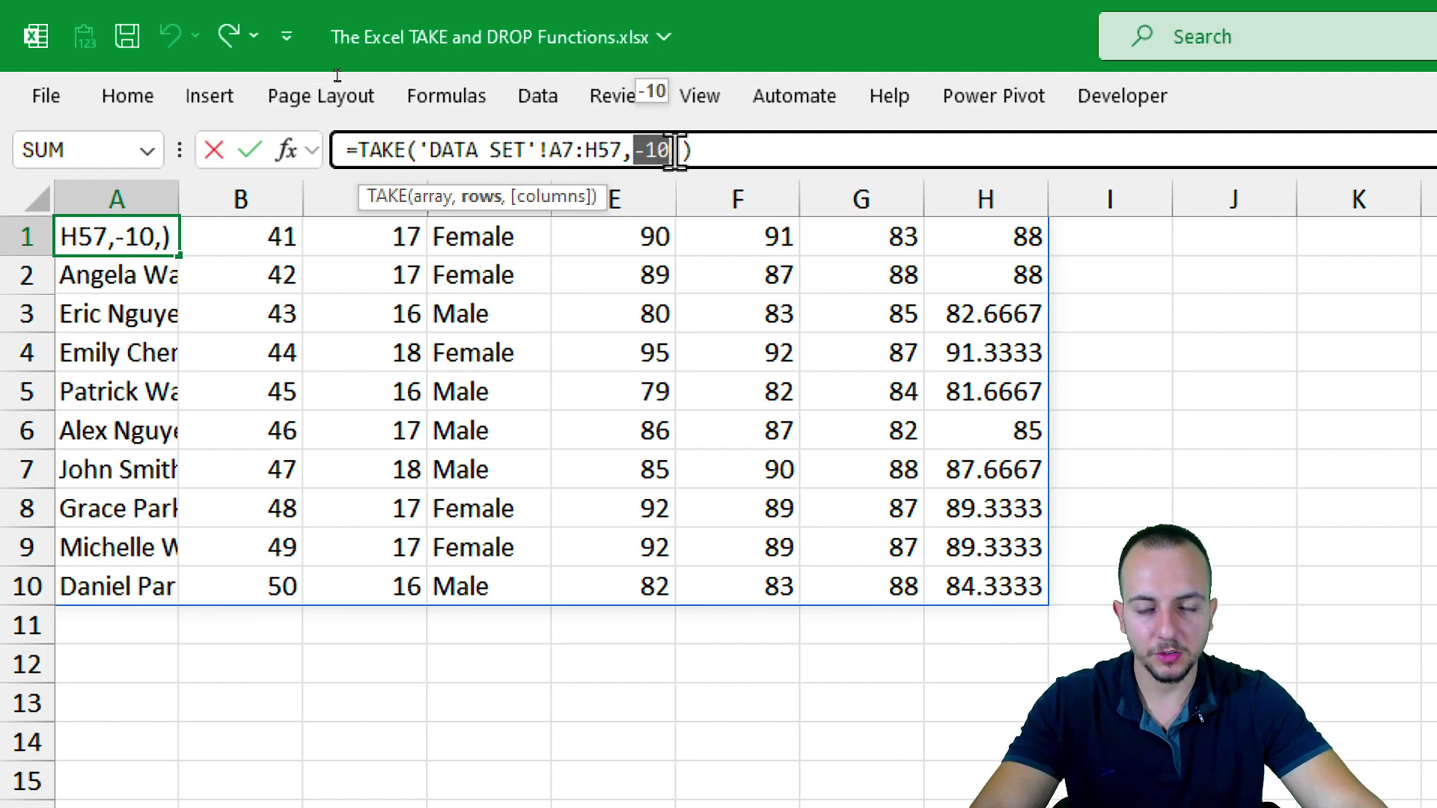
pyautogui.press('BackSpace')
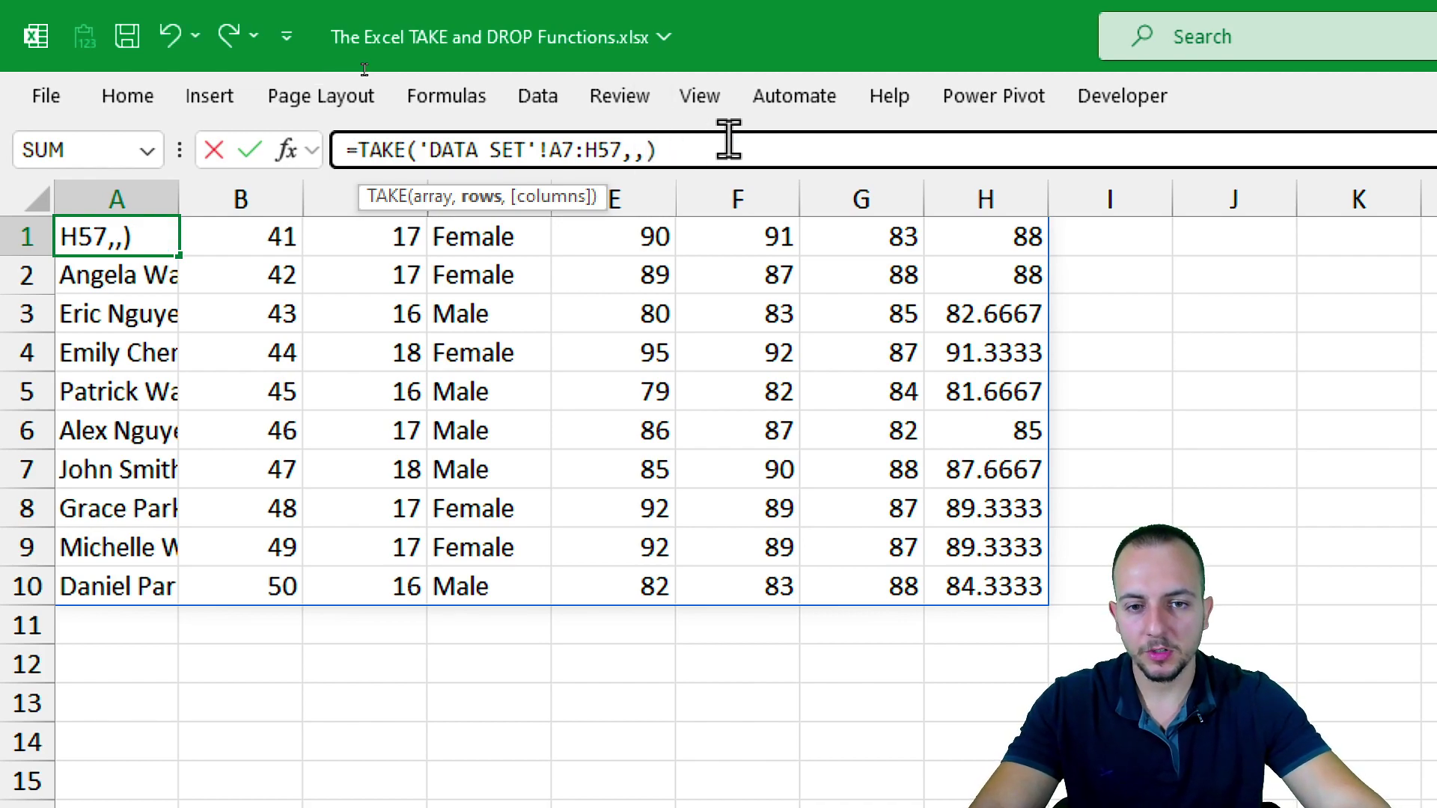
pyautogui.click(644, 150)
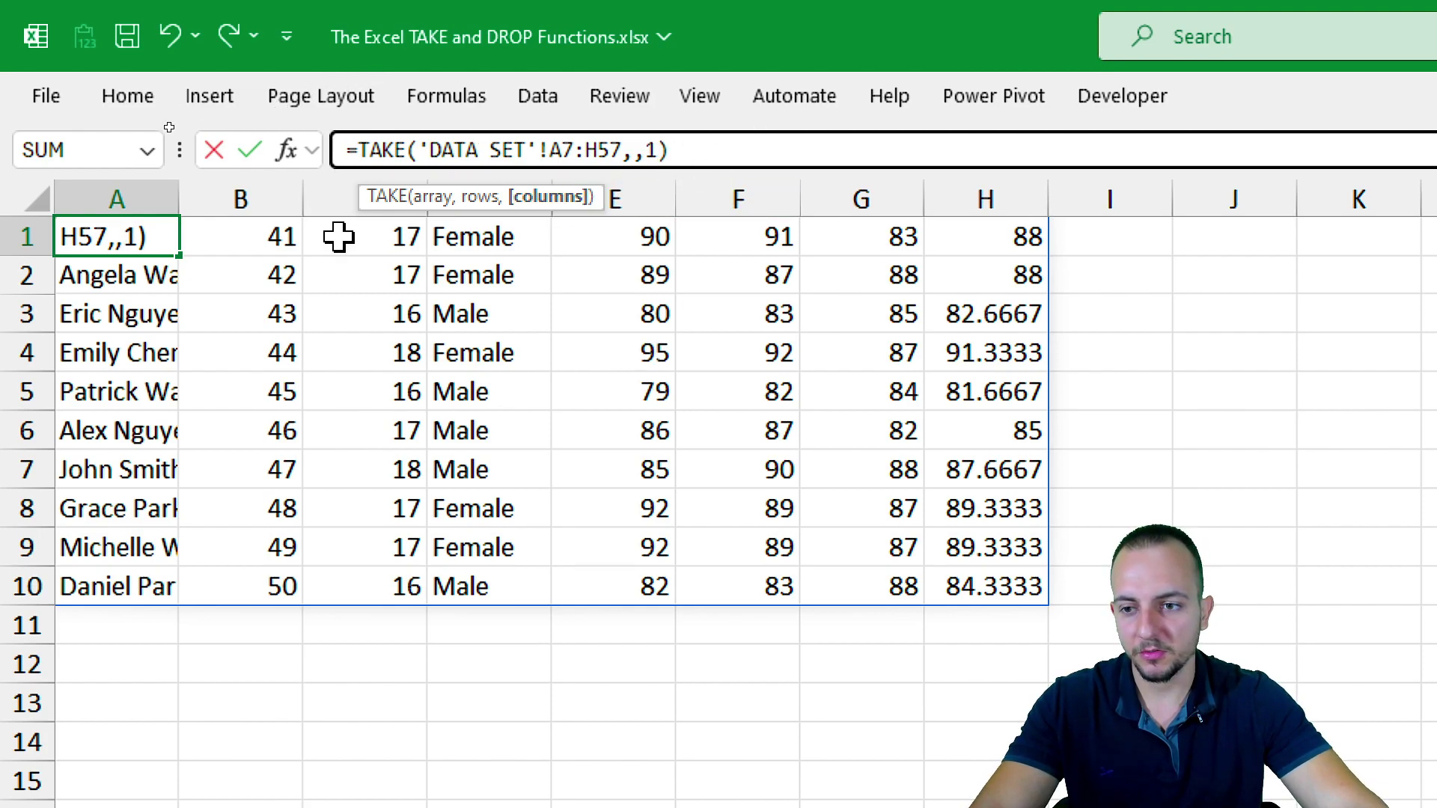
pyautogui.press('Return')
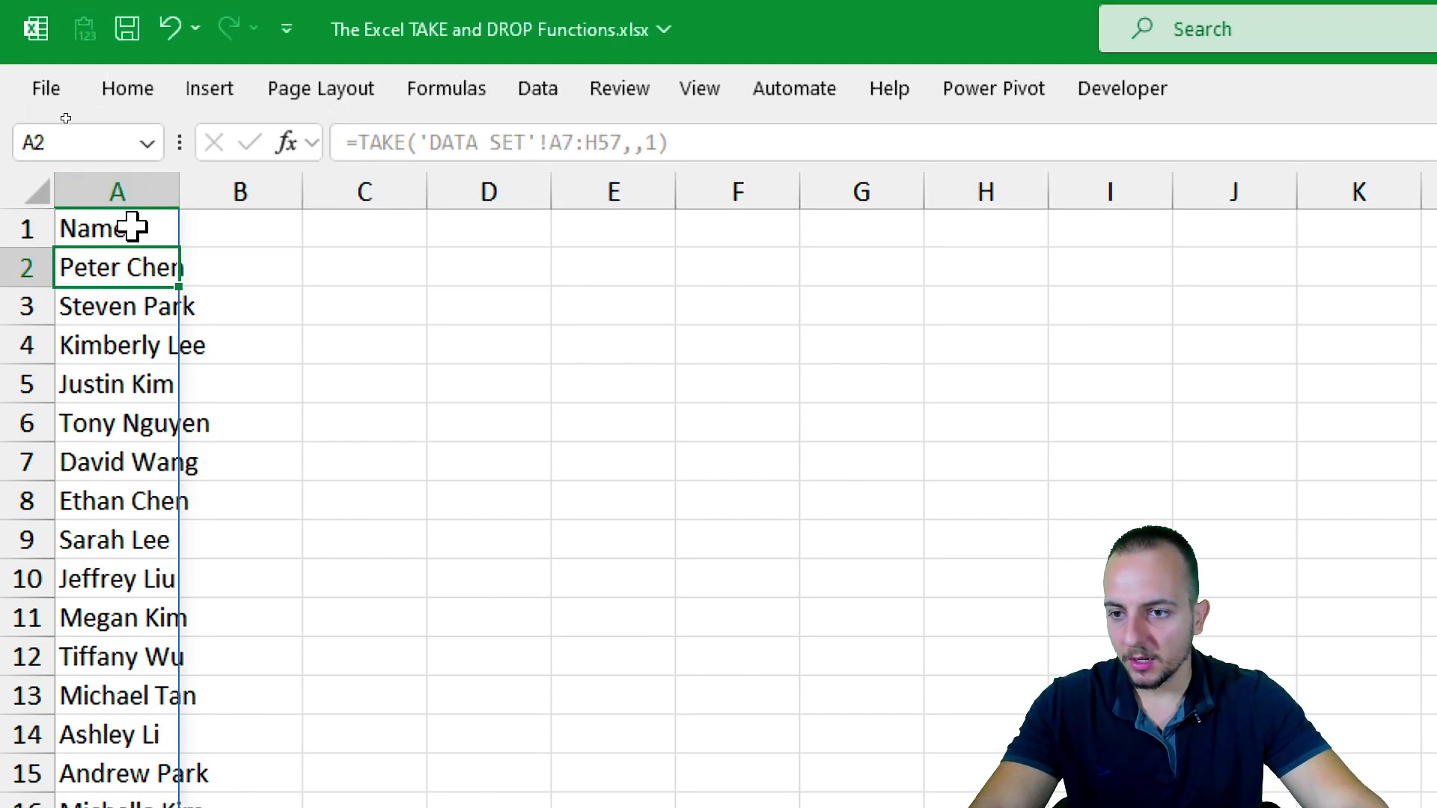
# Copy A1's full TAKE formula text and select cell B1
pyautogui.click(137, 66)
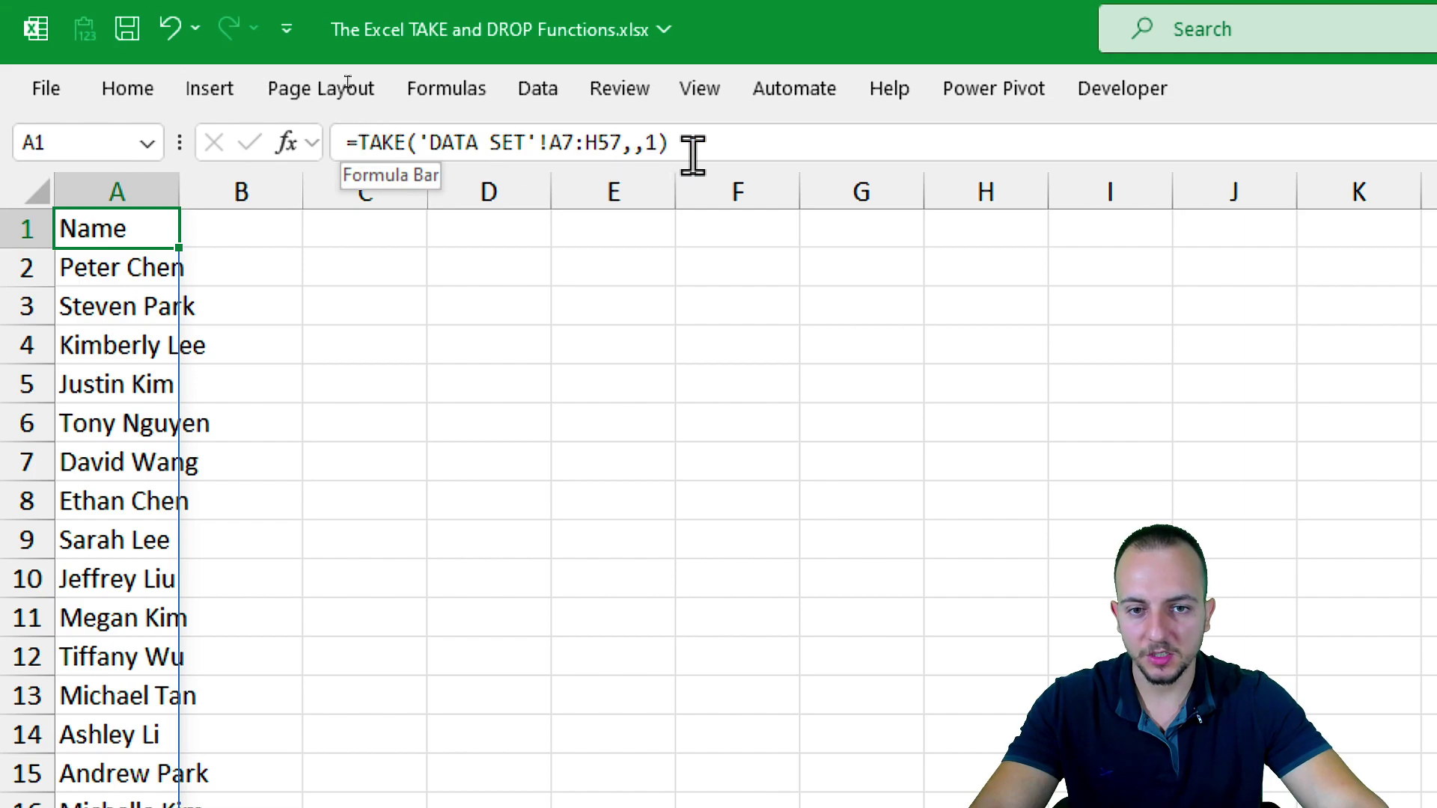
pyautogui.moveTo(728, 137); pyautogui.dragTo(340, 131)
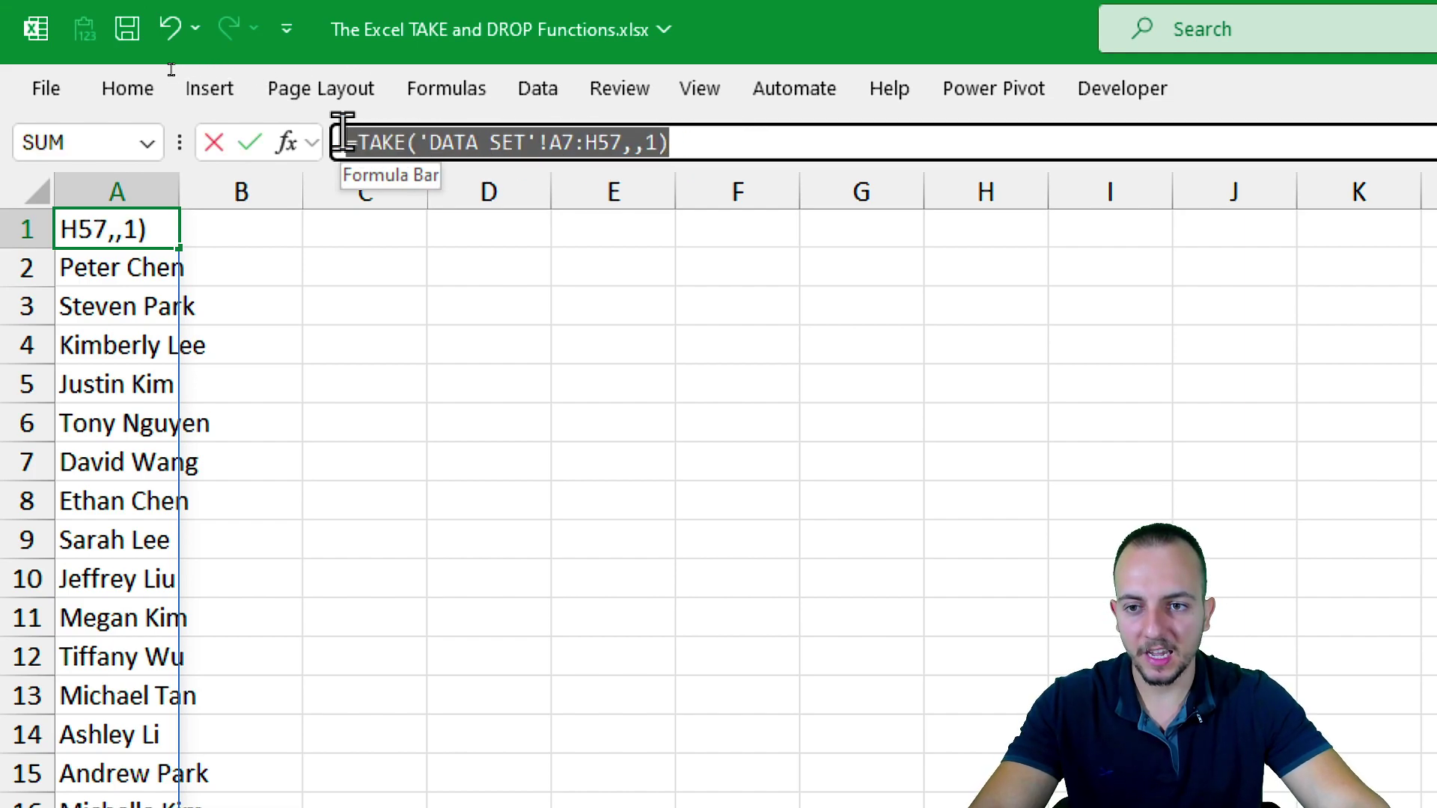
pyautogui.rightClick(382, 137)
pyautogui.click(453, 197)
pyautogui.press('Escape')
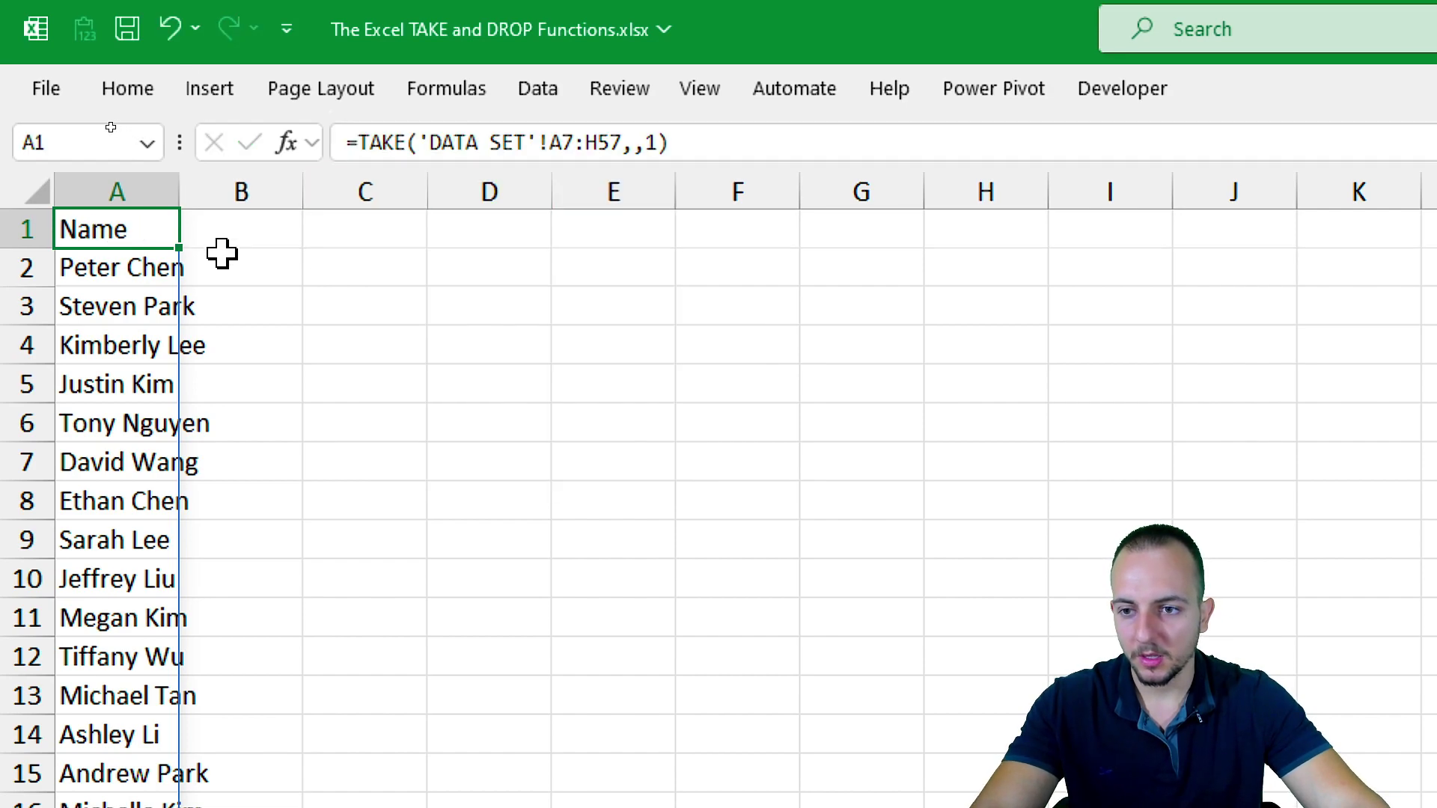
pyautogui.click(238, 231)
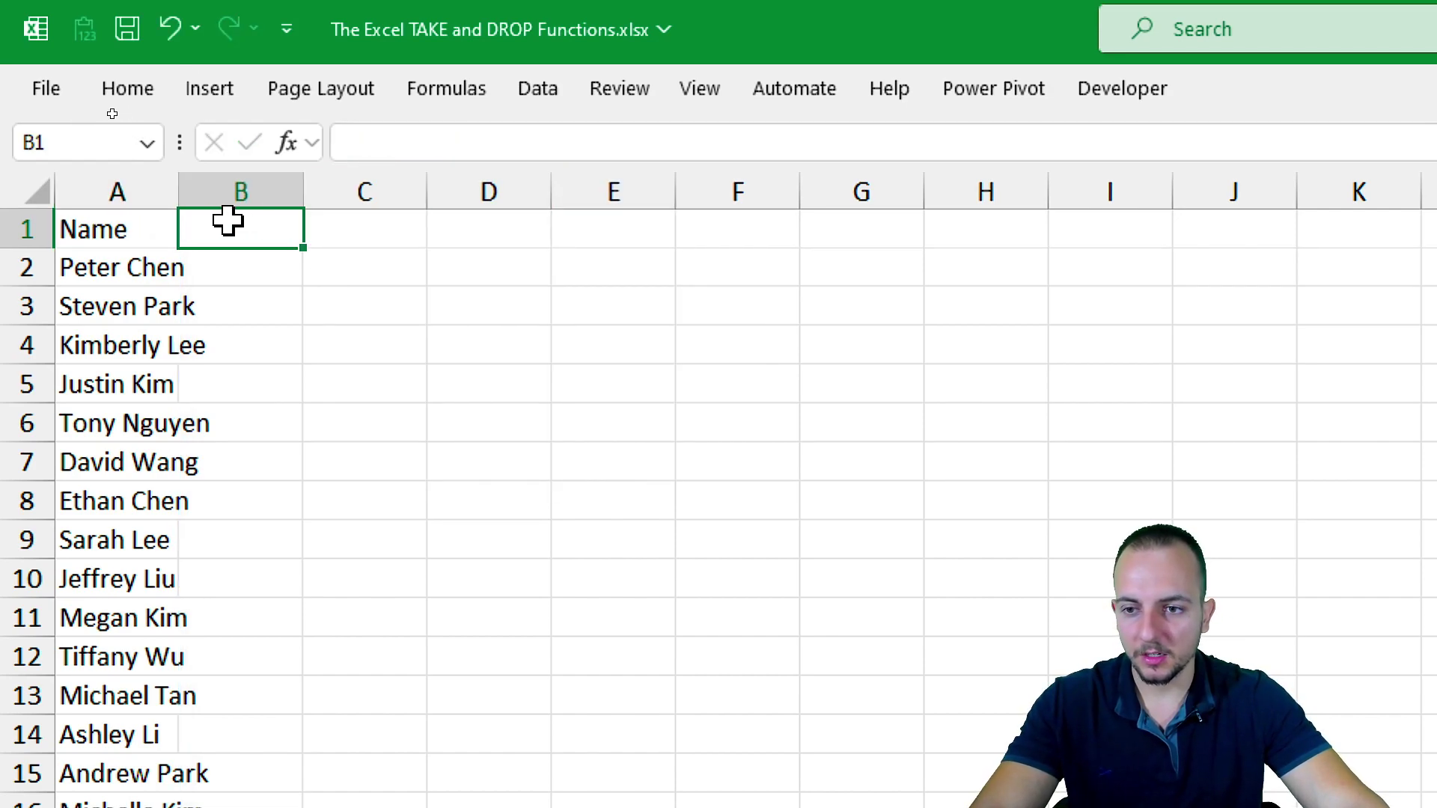
# Paste the TAKE formula into B1 and change its columns argument to -1 for Average
pyautogui.rightClick(259, 225)
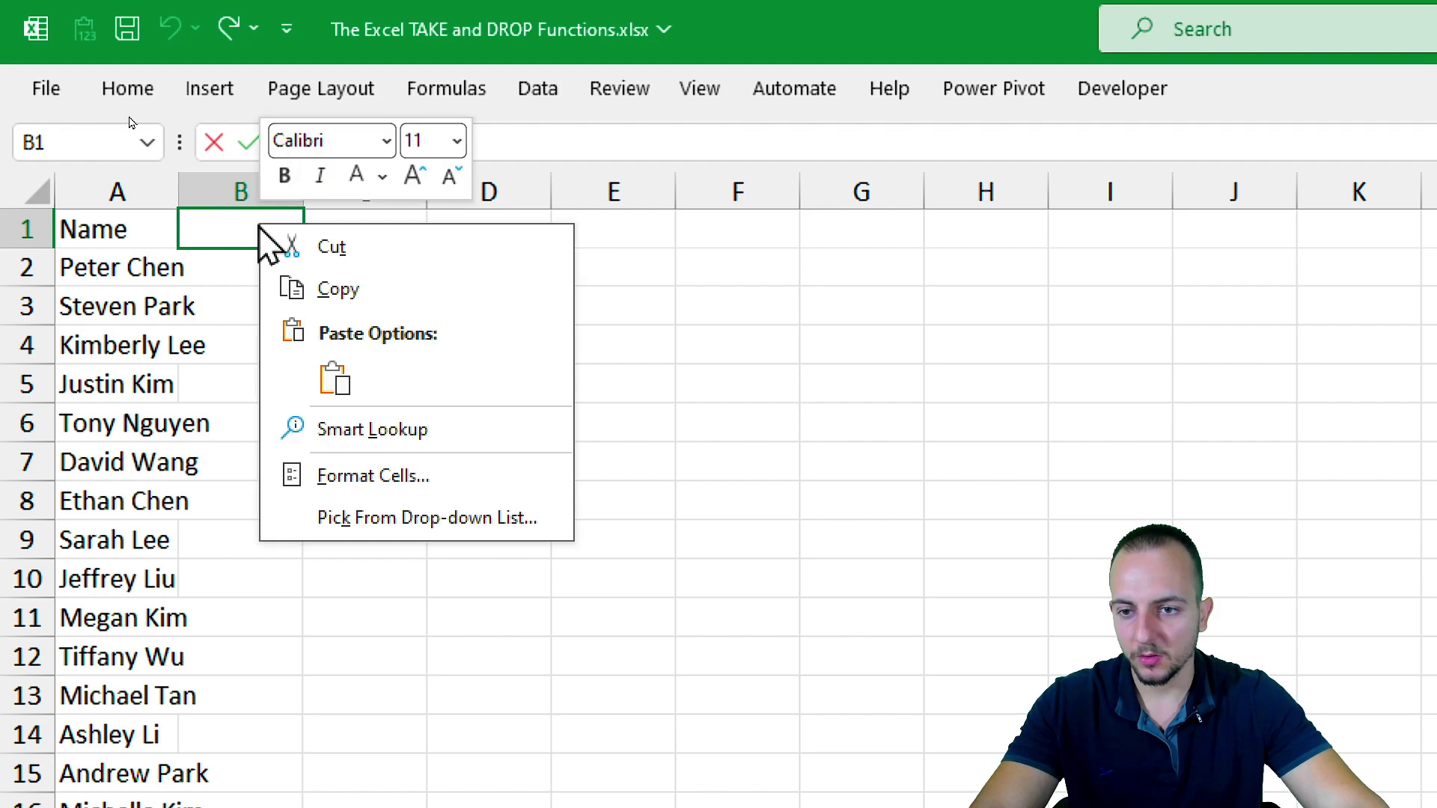
pyautogui.click(332, 376)
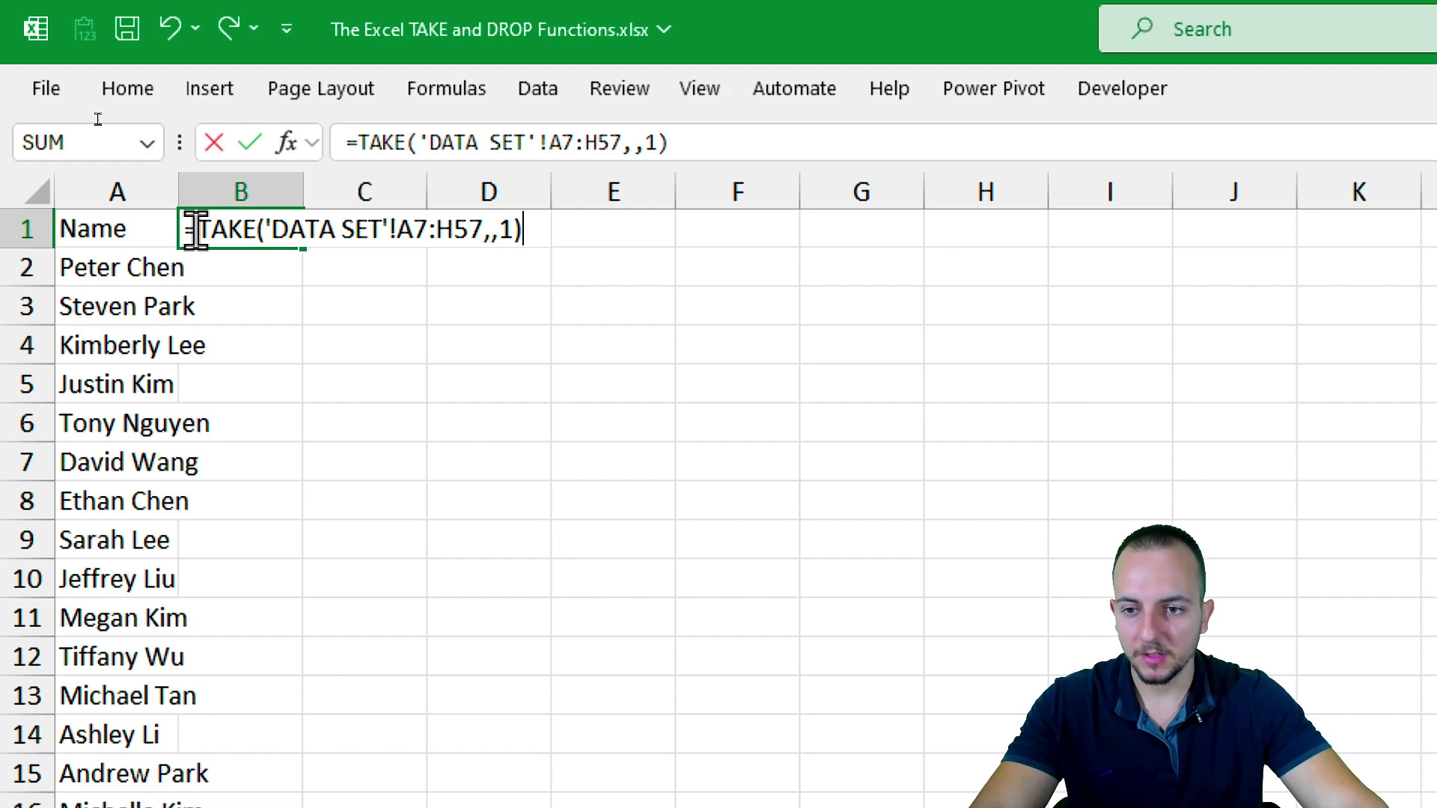
pyautogui.doubleClick(509, 230)
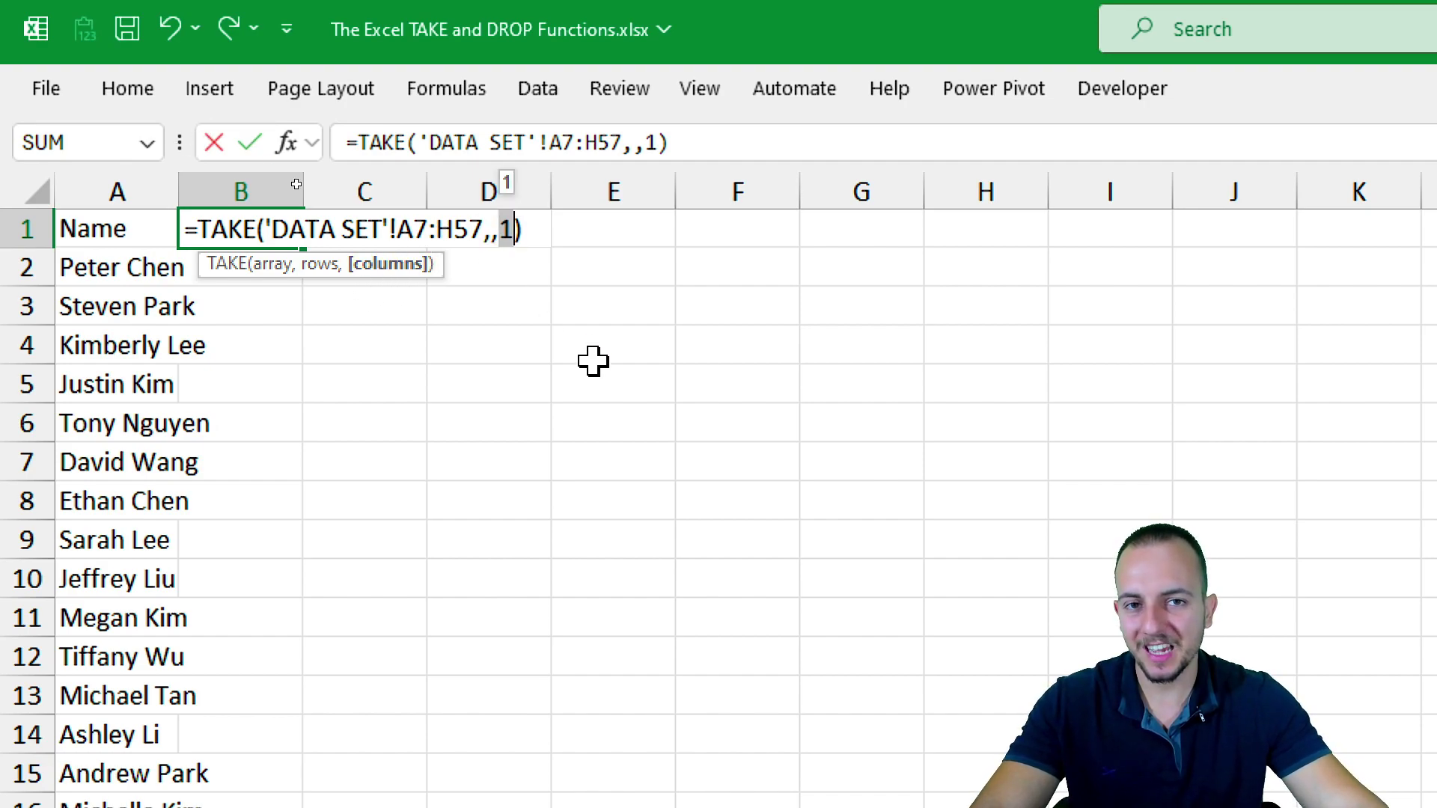
pyautogui.write('-')
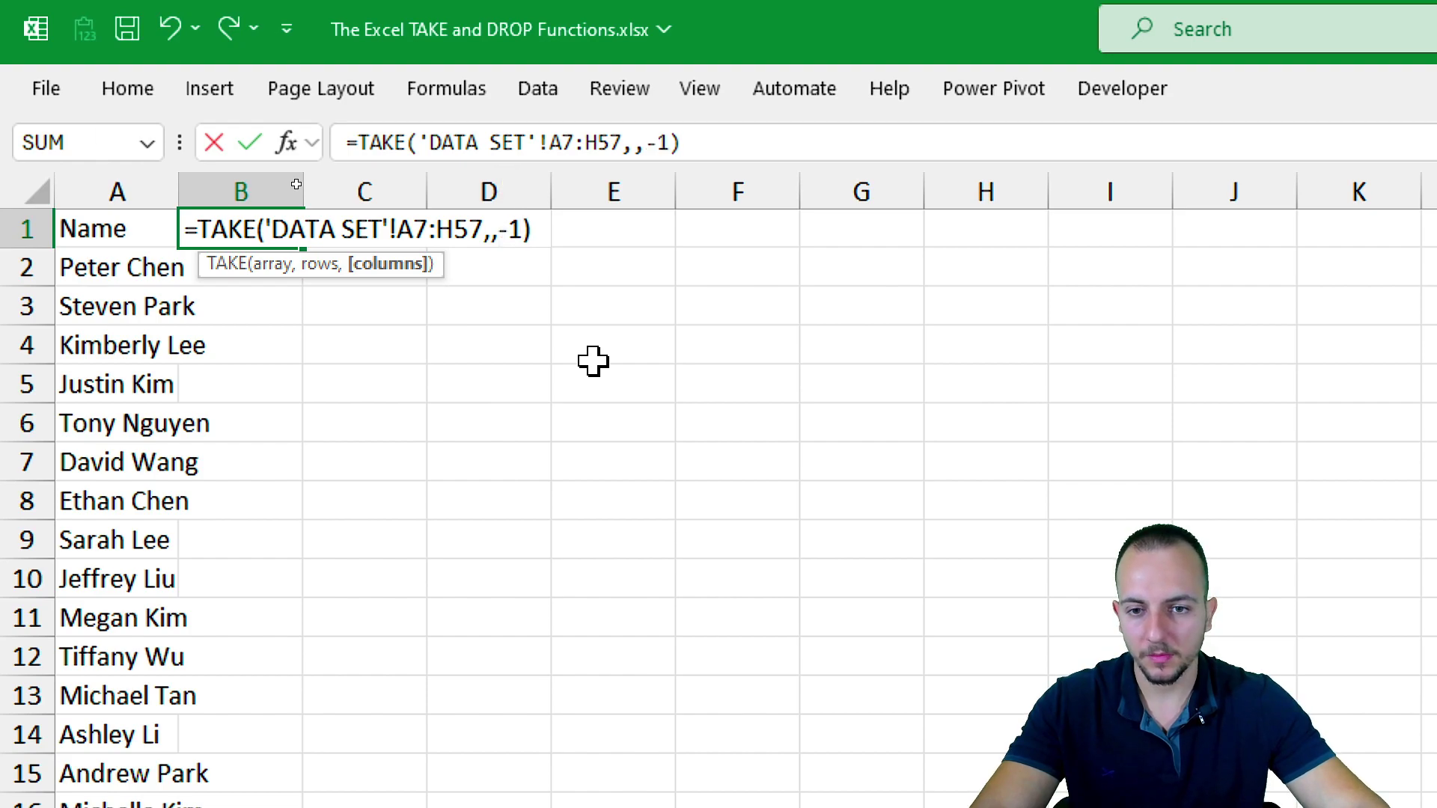
pyautogui.write('1')
pyautogui.press('Return')
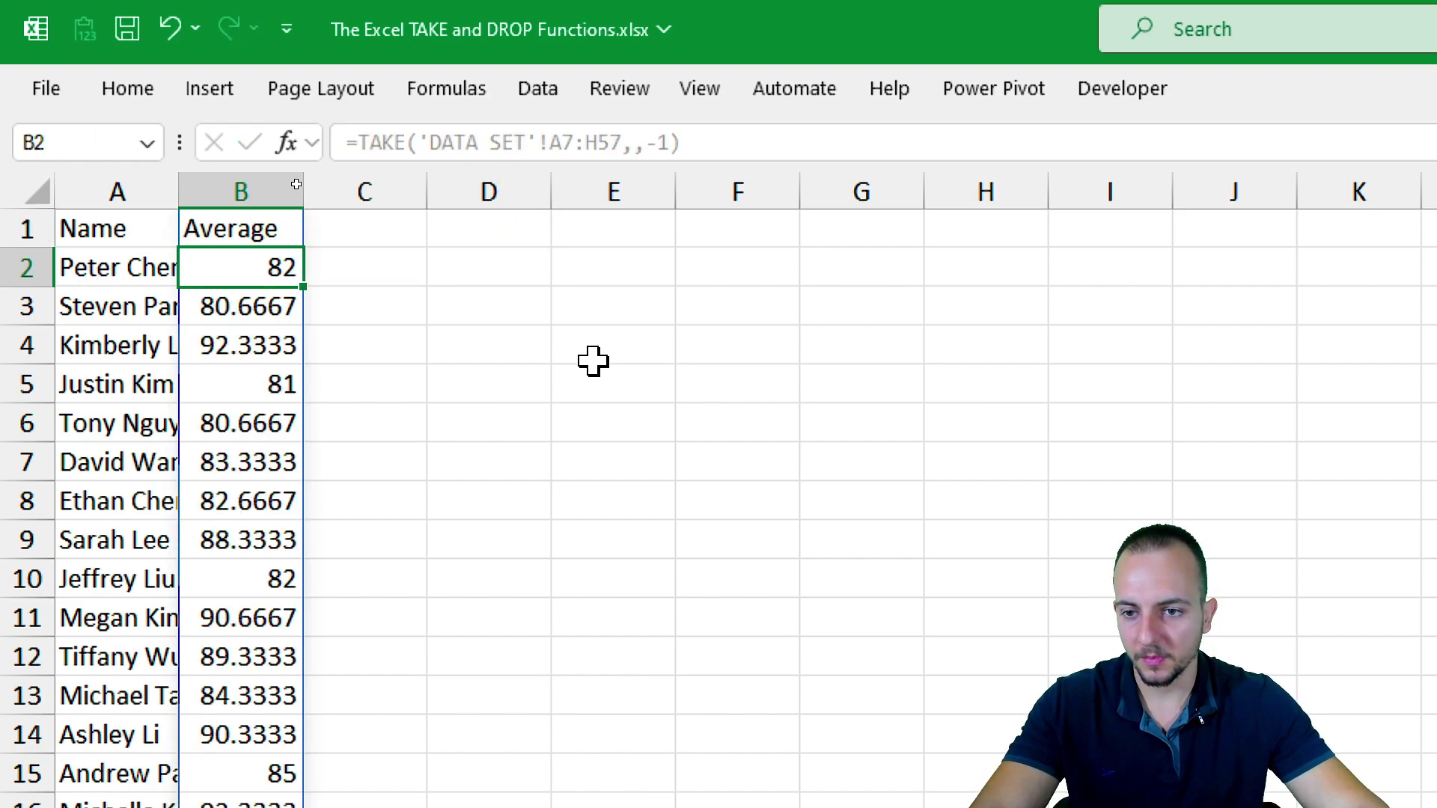
pyautogui.click(110, 241)
pyautogui.click(212, 230)
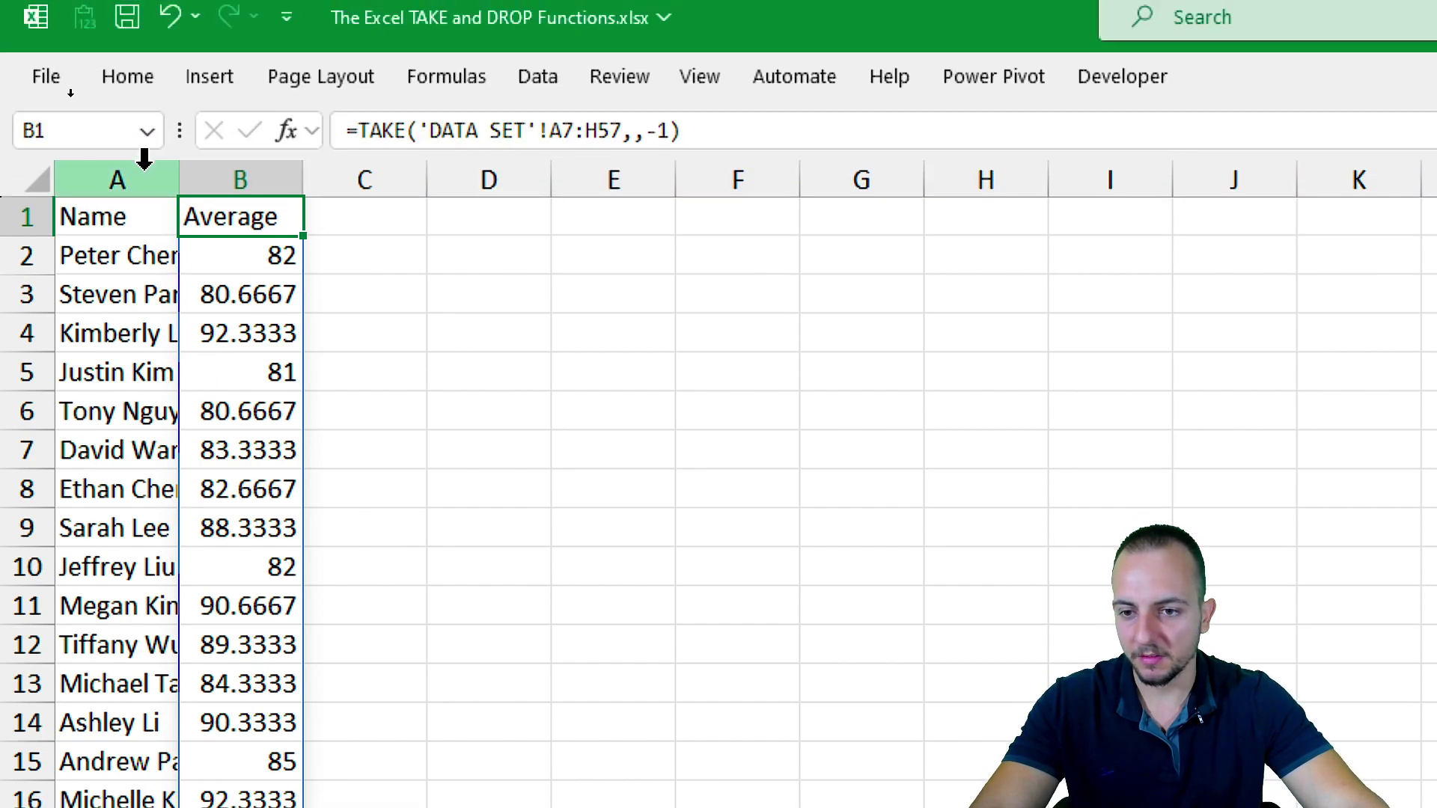
# Widen columns A and B equally and format column B as Number with two decimals
pyautogui.moveTo(139, 180); pyautogui.dragTo(259, 177)
pyautogui.click(193, 219)
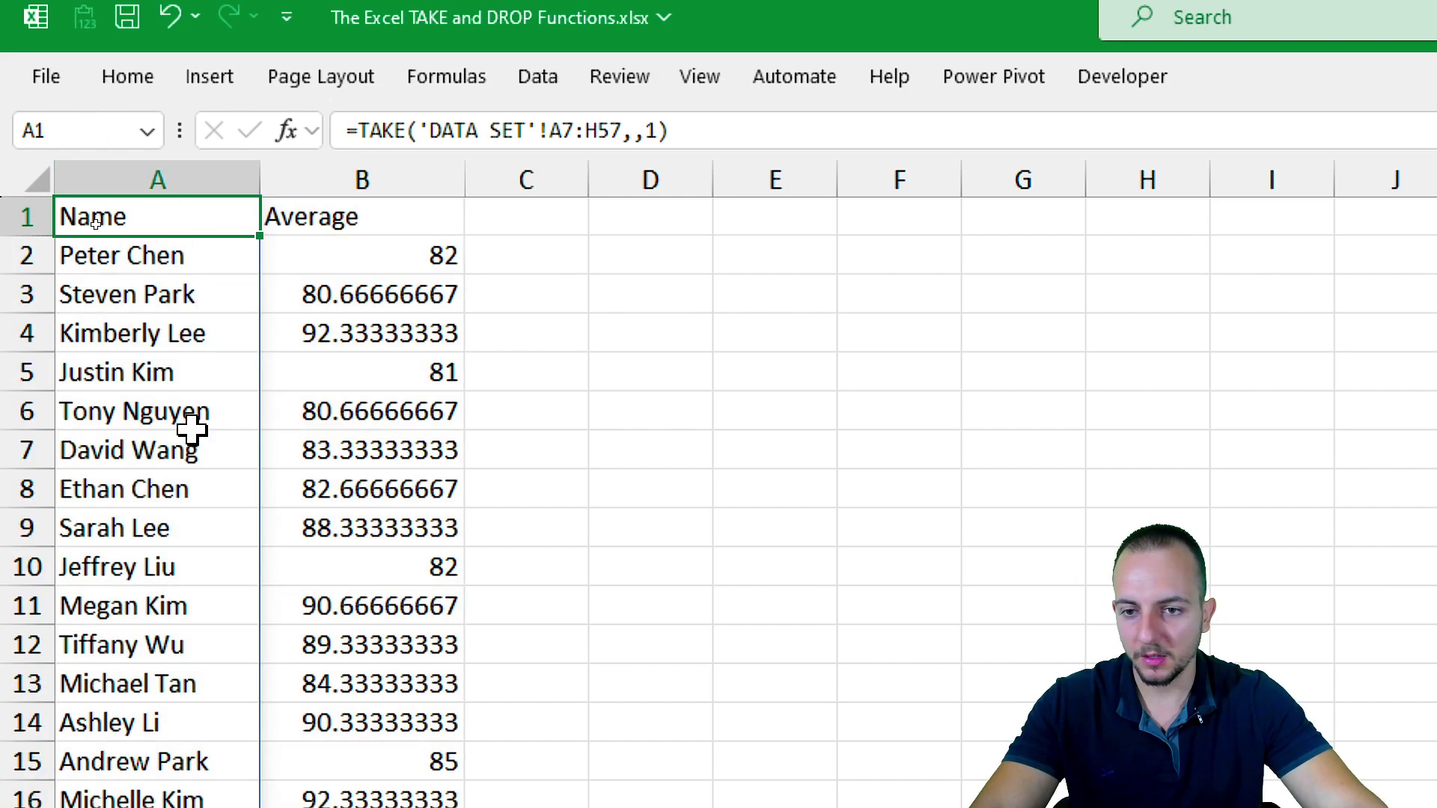
pyautogui.click(387, 176)
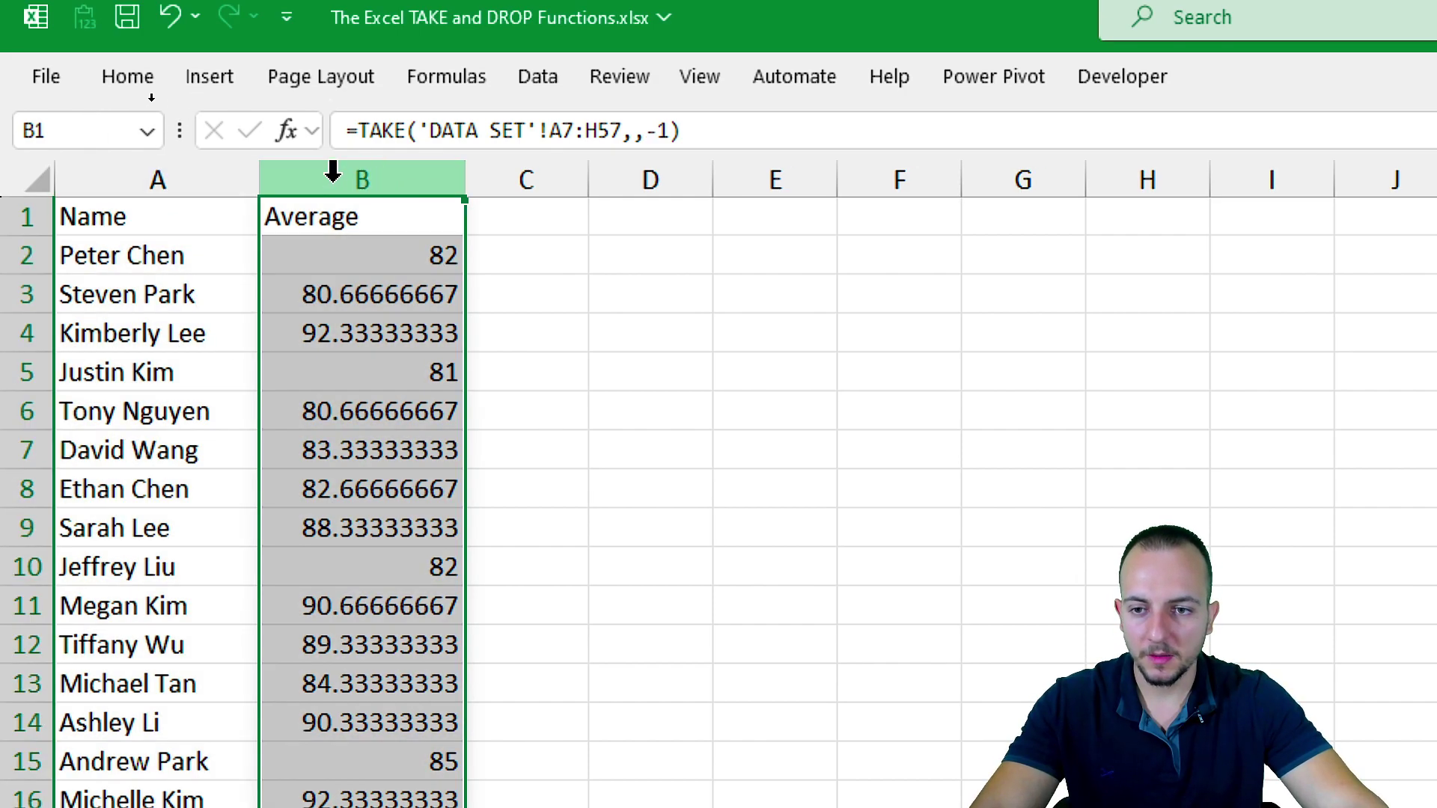
pyautogui.click(144, 79)
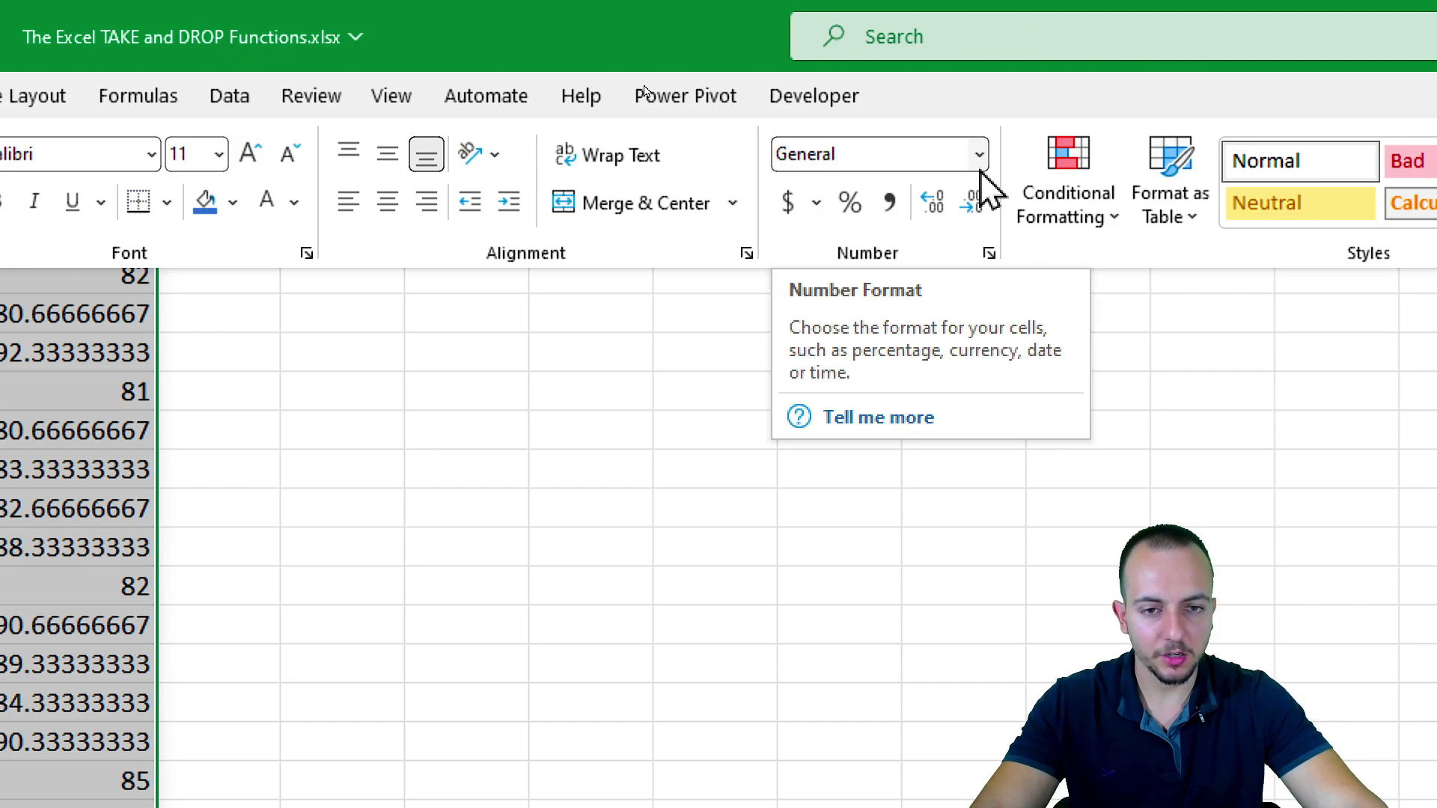
pyautogui.click(979, 158)
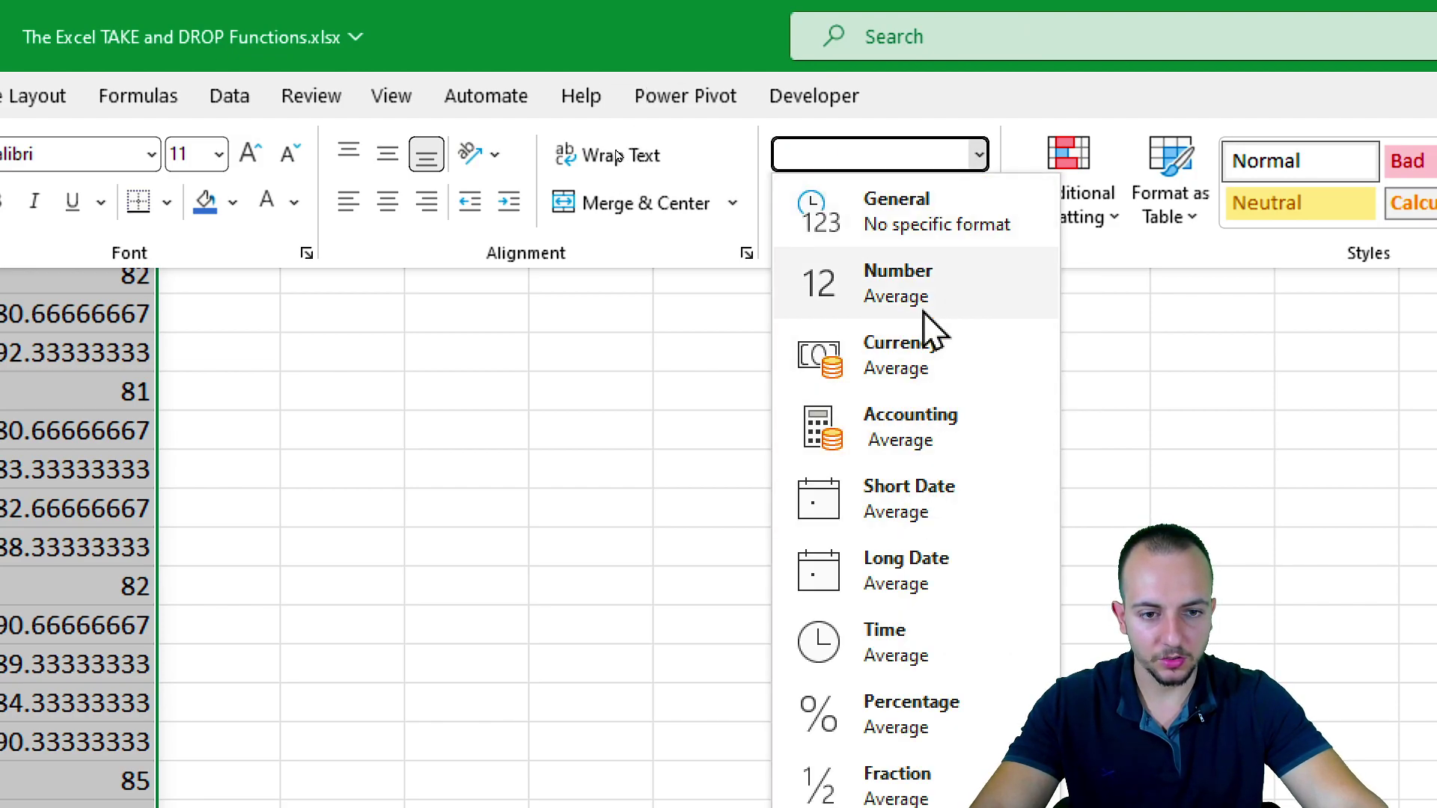
pyautogui.click(928, 303)
pyautogui.click(192, 243)
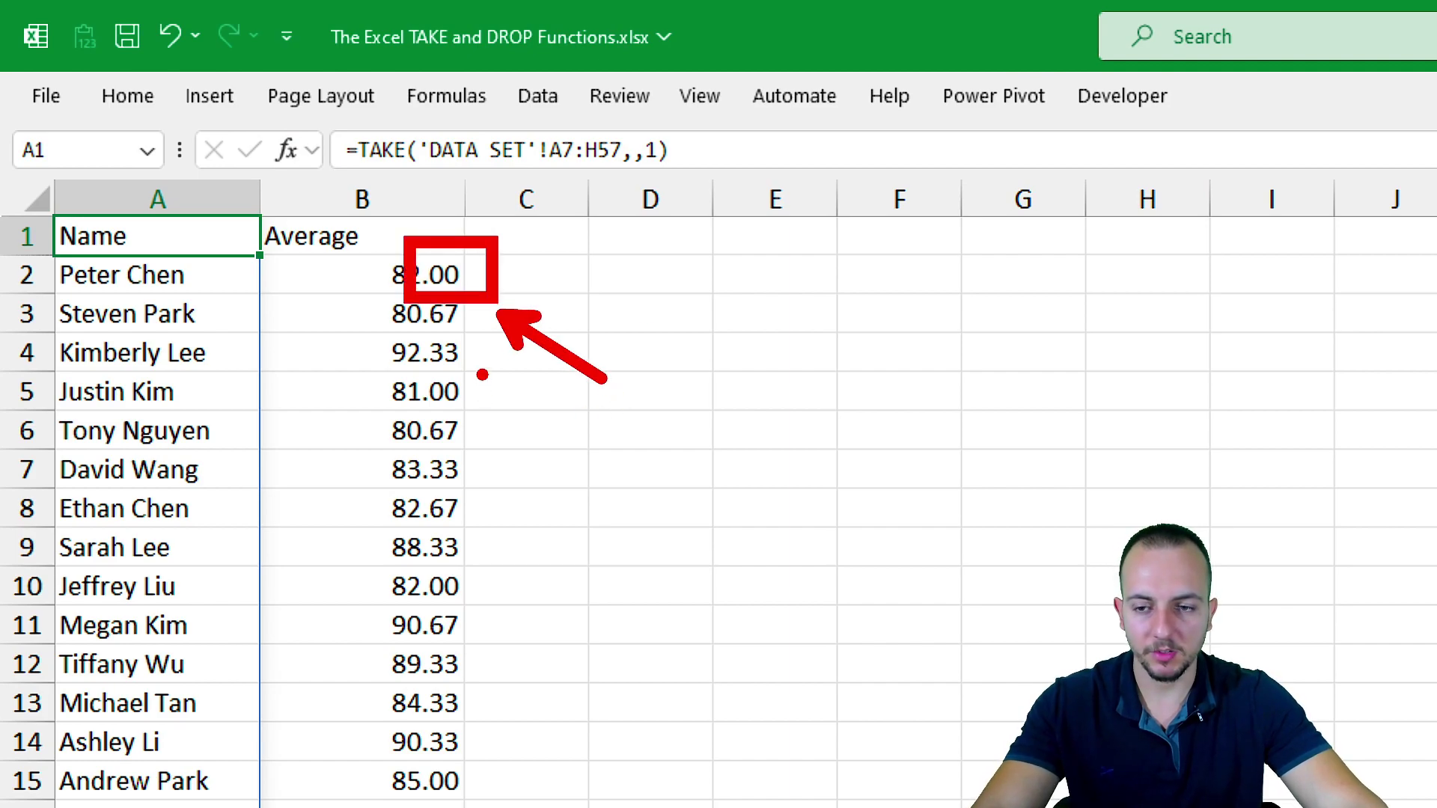
pyautogui.click(369, 240)
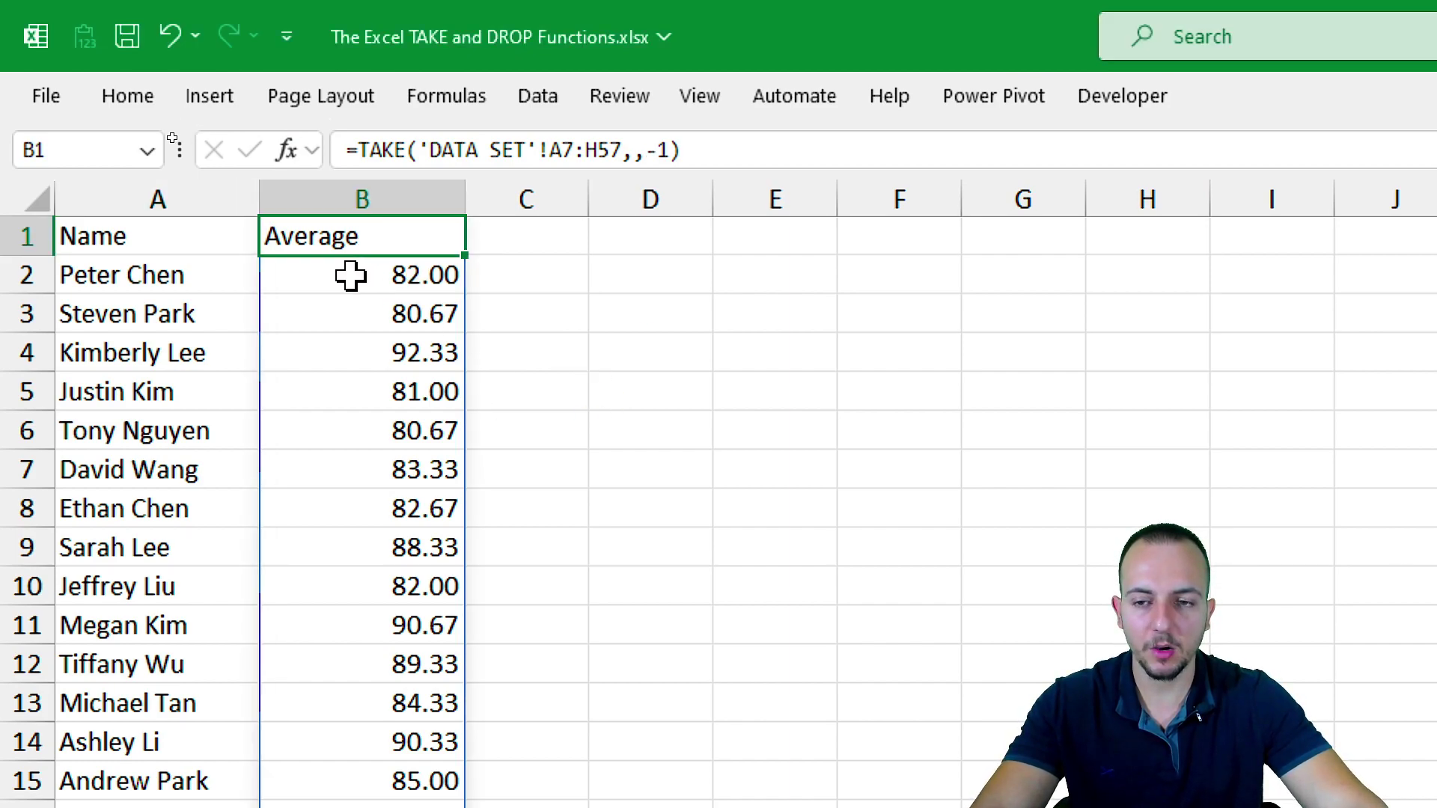
pyautogui.click(177, 234)
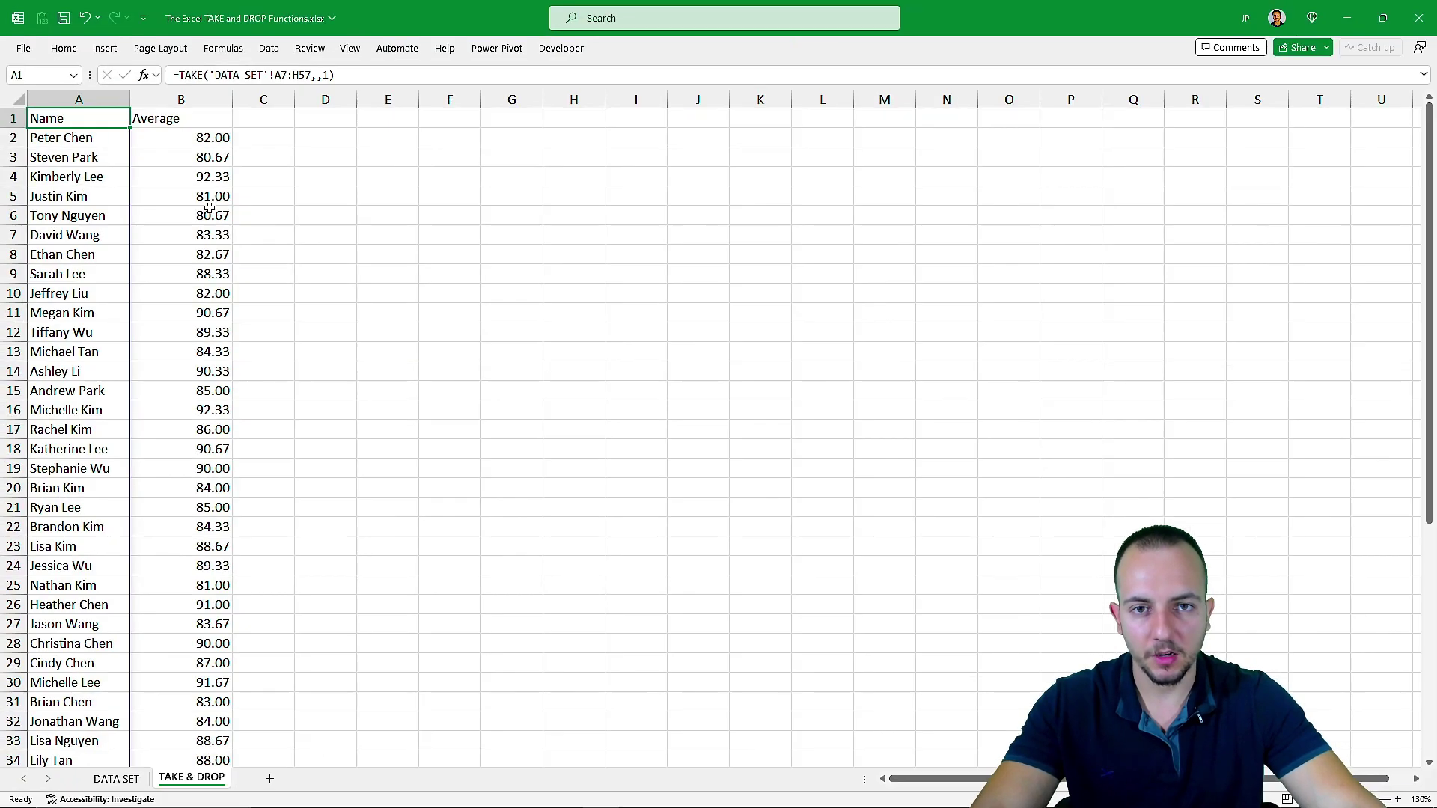
# On the DATA SET sheet, highlight columns A–H and the table starting at A7
pyautogui.click(126, 777)
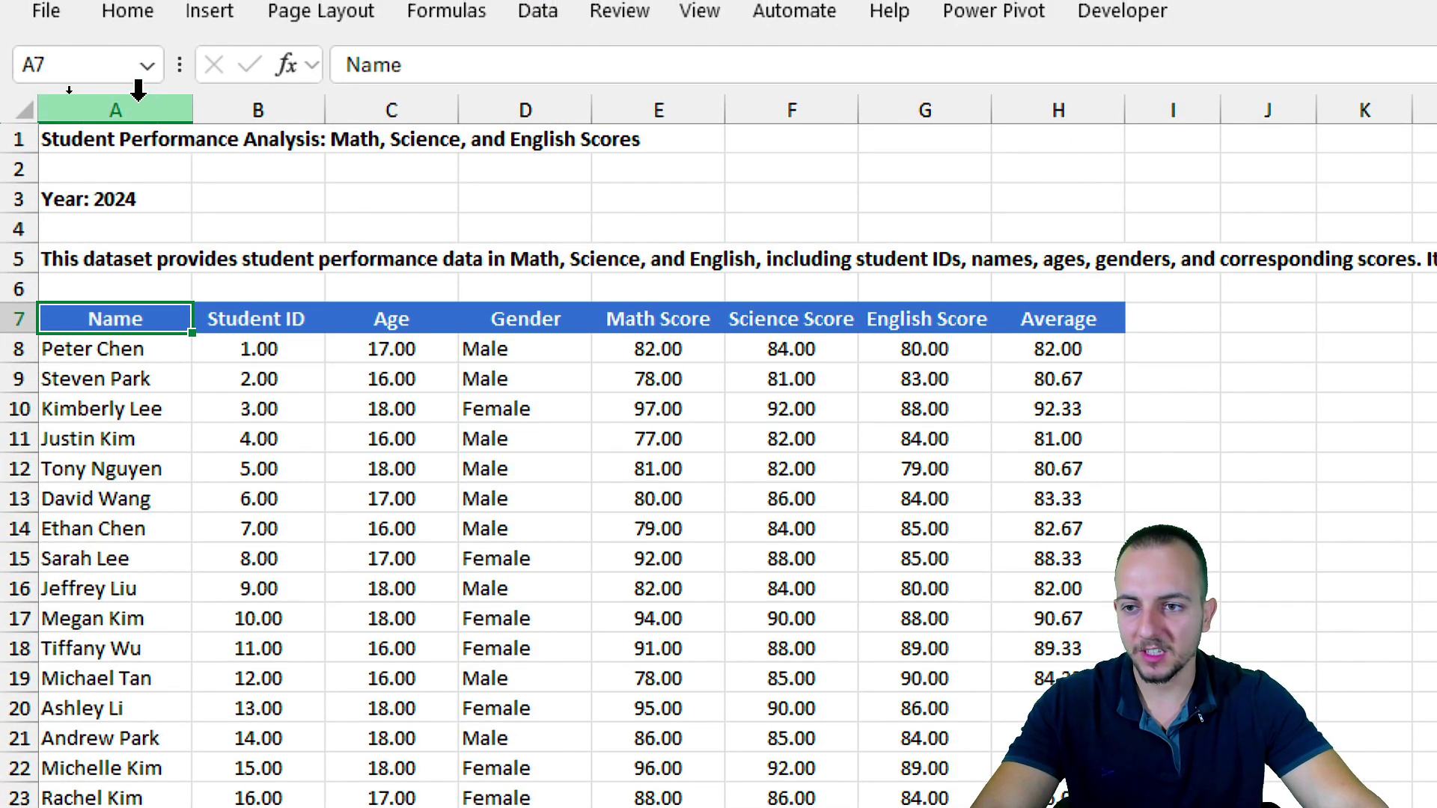
pyautogui.moveTo(132, 95); pyautogui.dragTo(1058, 95)
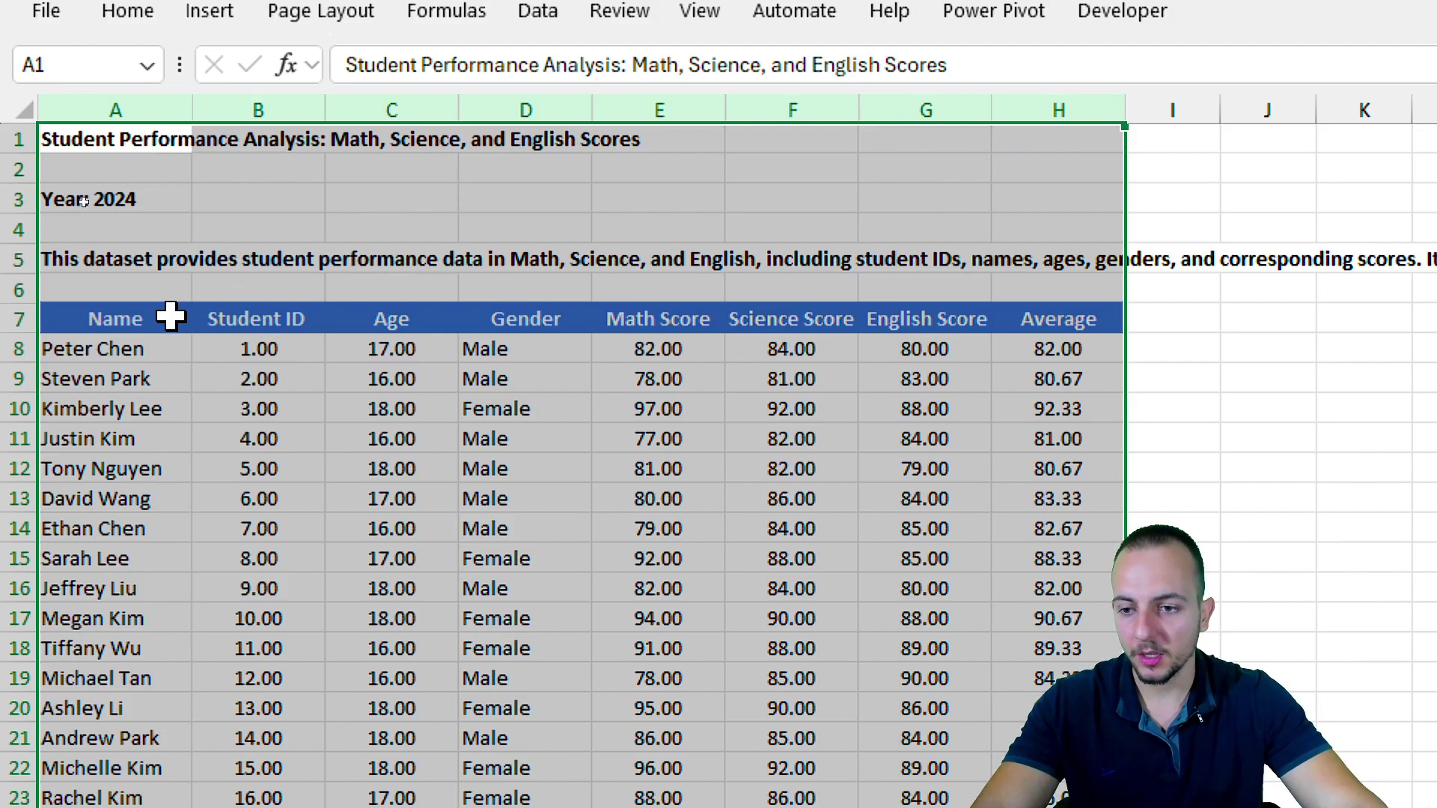
pyautogui.moveTo(167, 314)
pyautogui.mouseDown()
pyautogui.moveTo(891, 497)
pyautogui.moveTo(1063, 590)
pyautogui.mouseUp()
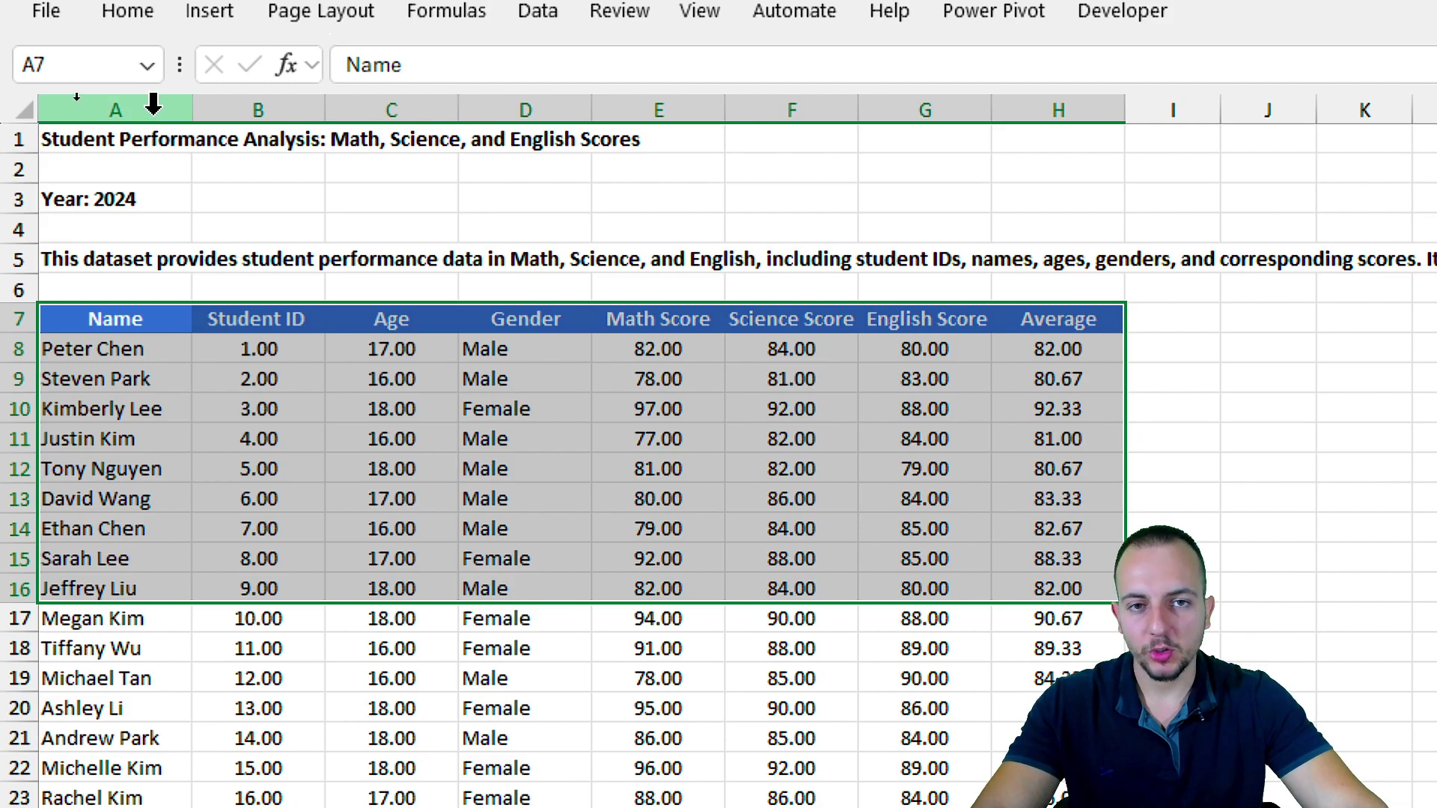
pyautogui.moveTo(153, 104); pyautogui.dragTo(1077, 114)
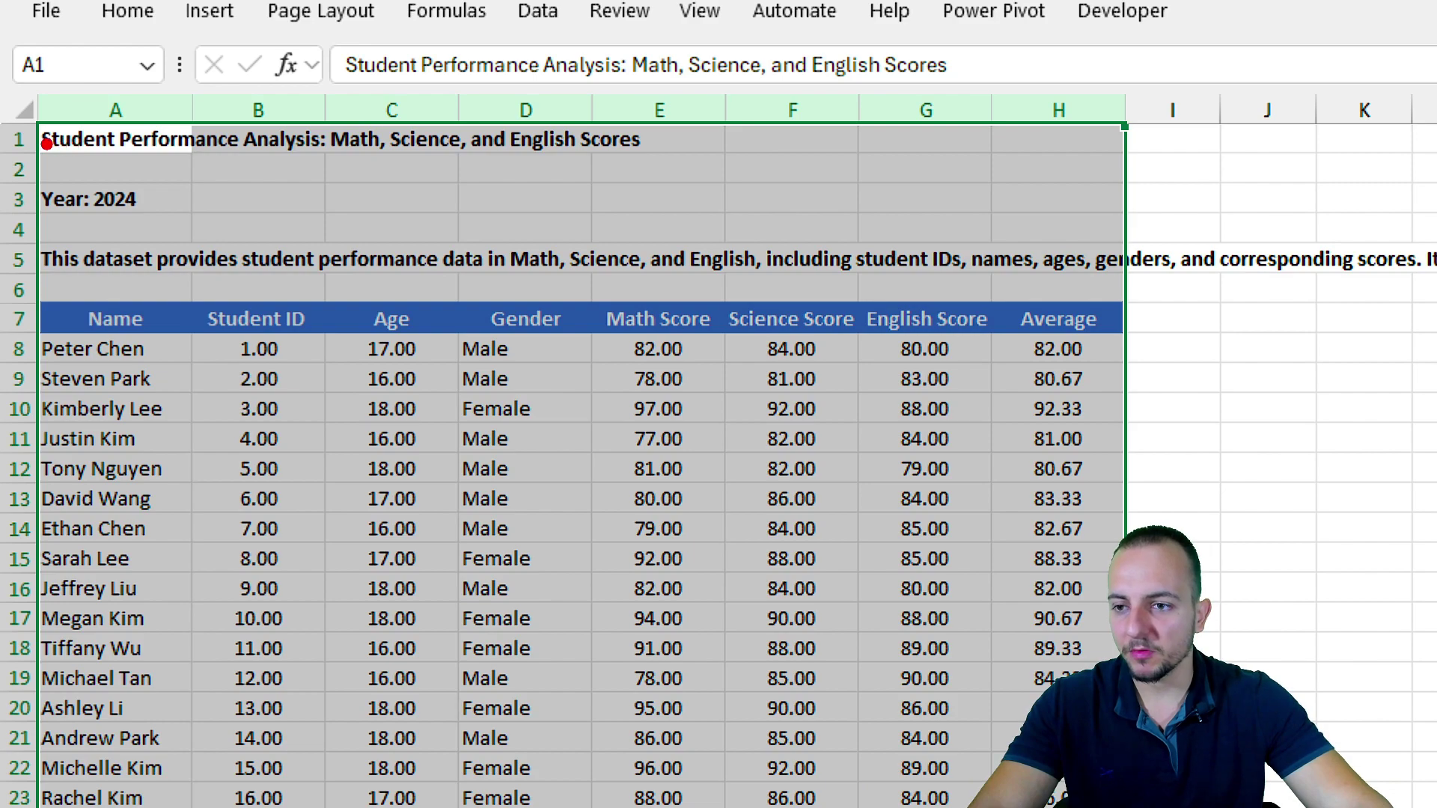
pyautogui.moveTo(47, 142); pyautogui.dragTo(163, 137)
pyautogui.moveTo(54, 163); pyautogui.dragTo(154, 166)
pyautogui.moveTo(50, 200); pyautogui.dragTo(139, 200)
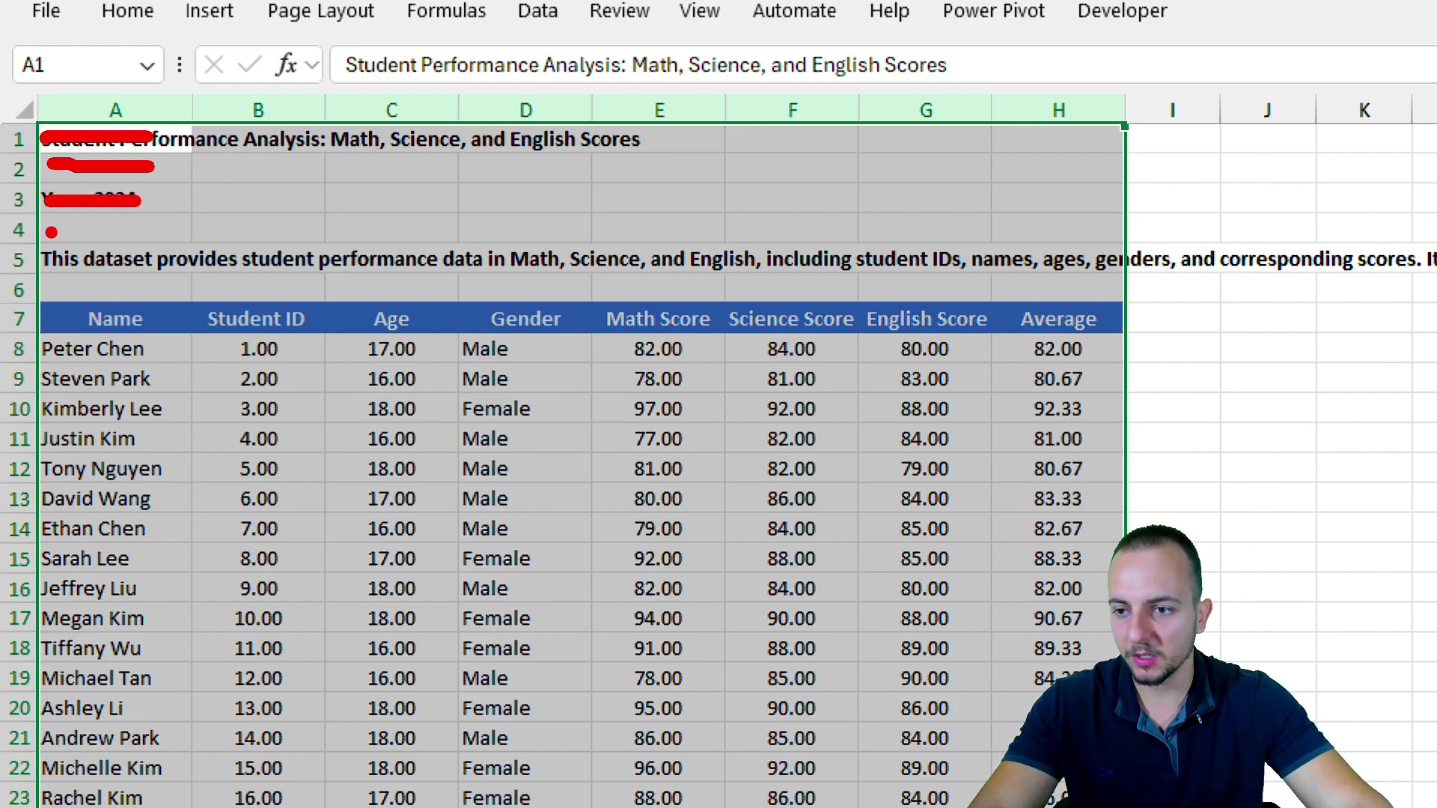
pyautogui.moveTo(54, 231); pyautogui.dragTo(139, 226)
pyautogui.moveTo(57, 263)
pyautogui.mouseDown()
pyautogui.moveTo(153, 262)
pyautogui.moveTo(170, 286)
pyautogui.mouseUp()
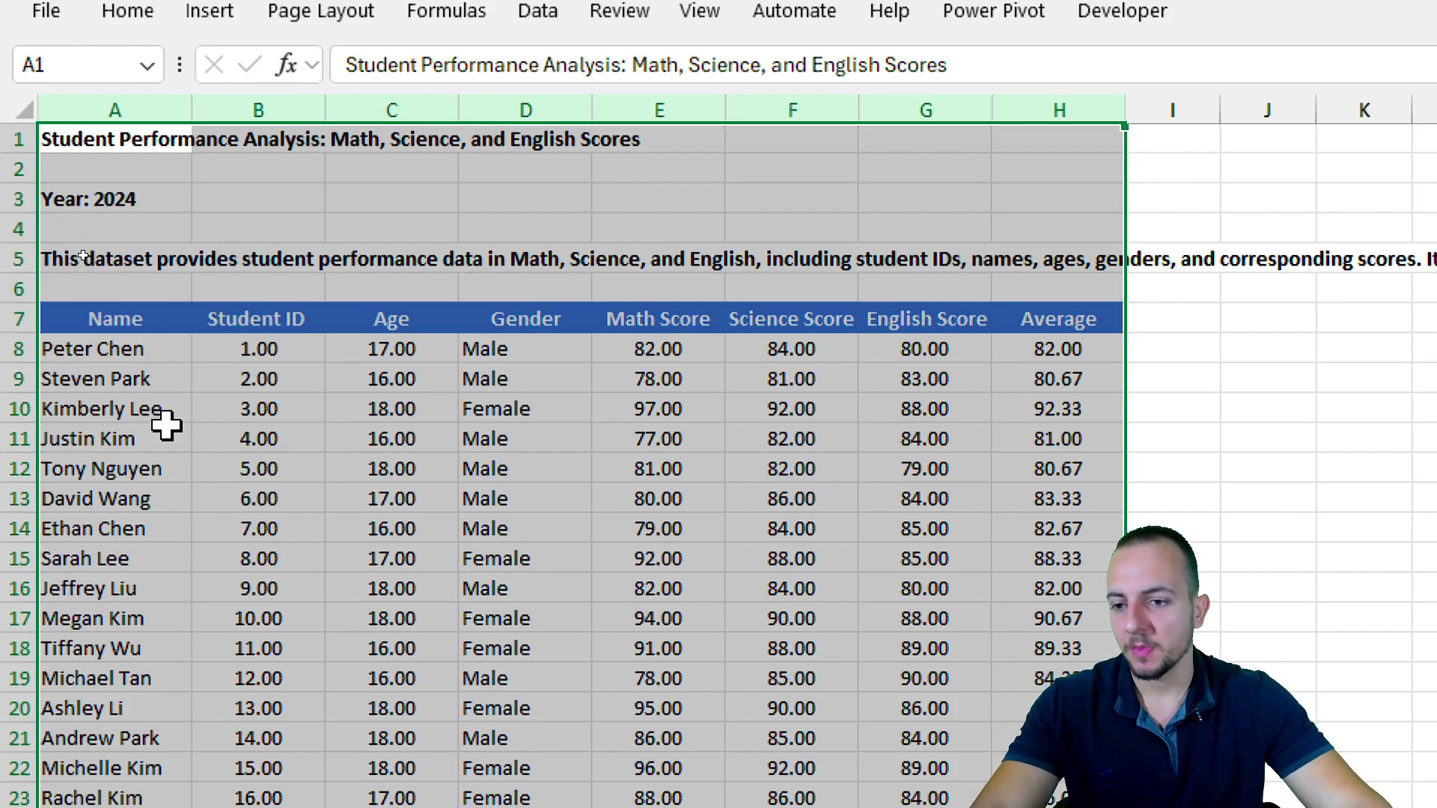
pyautogui.click(169, 348)
pyautogui.click(142, 320)
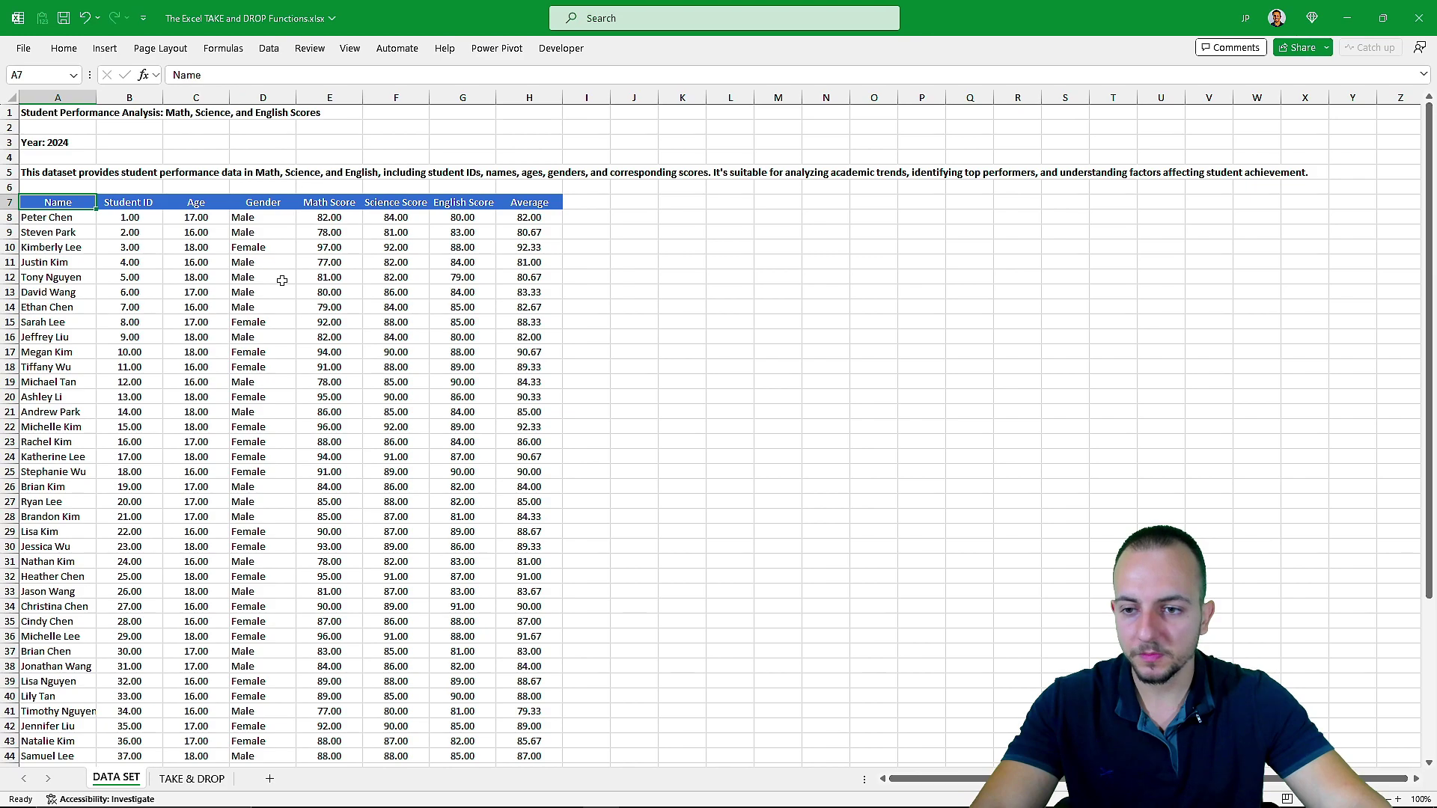
# Check the table ends at row 57, then return to the TAKE & DROP sheet
pyautogui.scroll(-15, 266, 366)
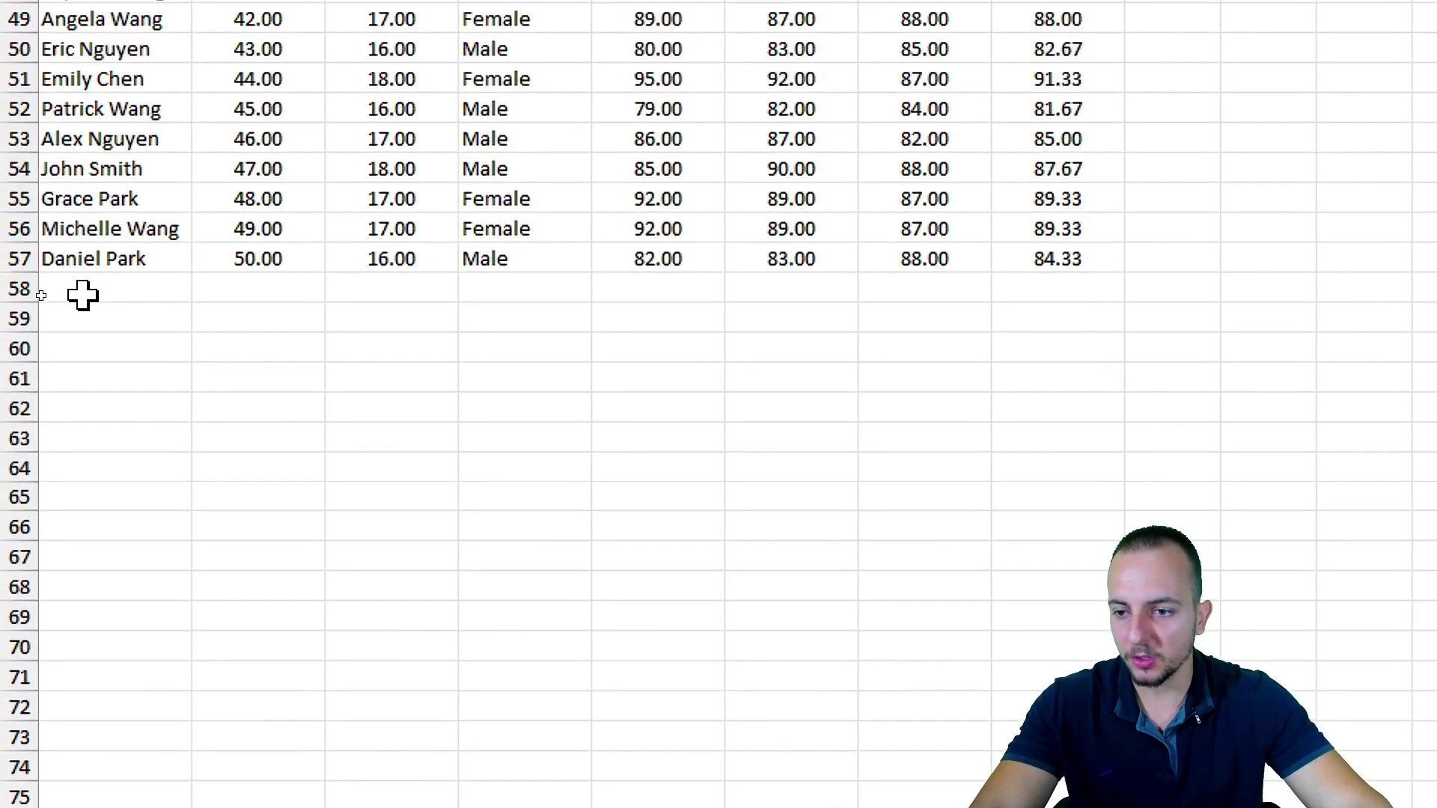
pyautogui.moveTo(48, 308); pyautogui.dragTo(52, 351)
pyautogui.hotkey('shift', 'space')
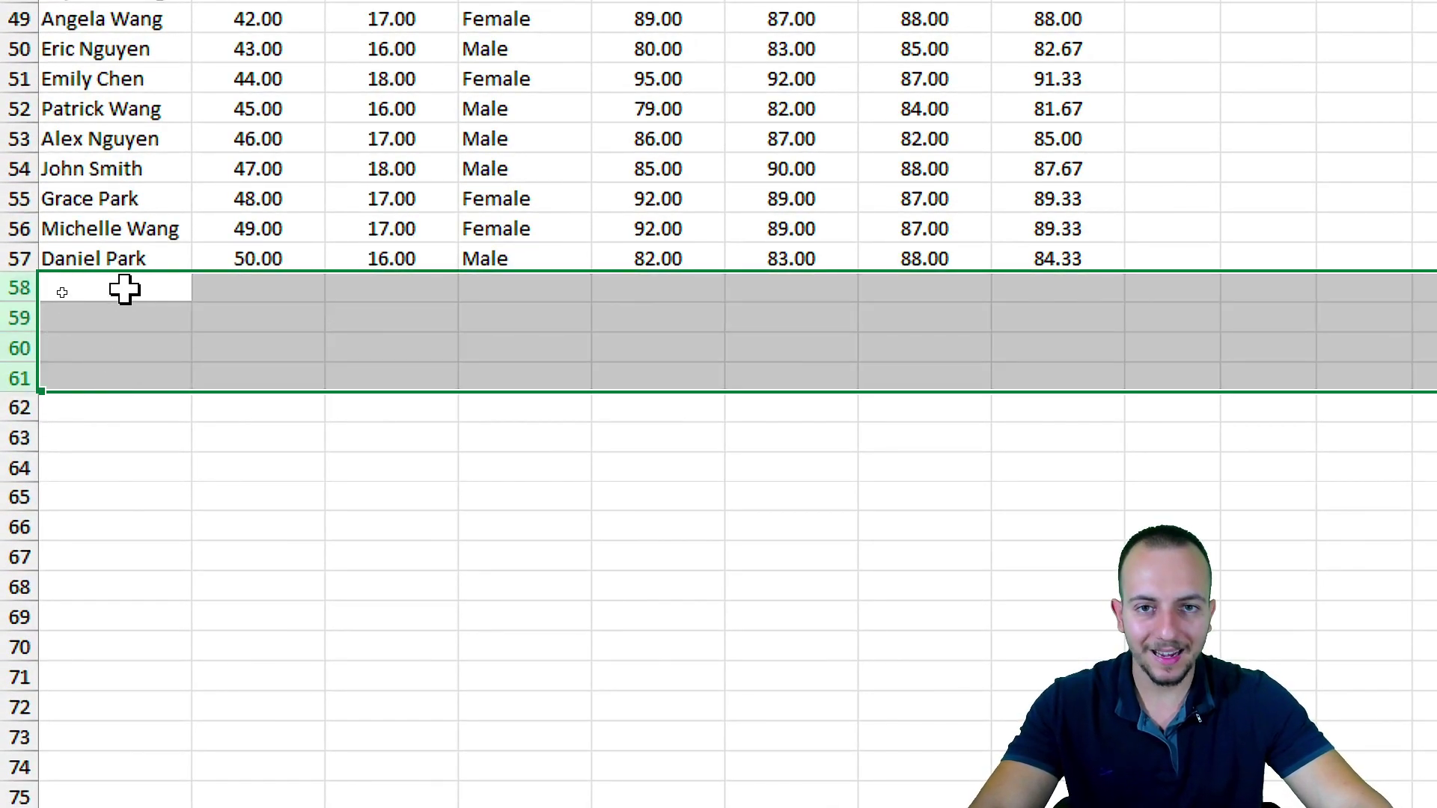
pyautogui.click(120, 255)
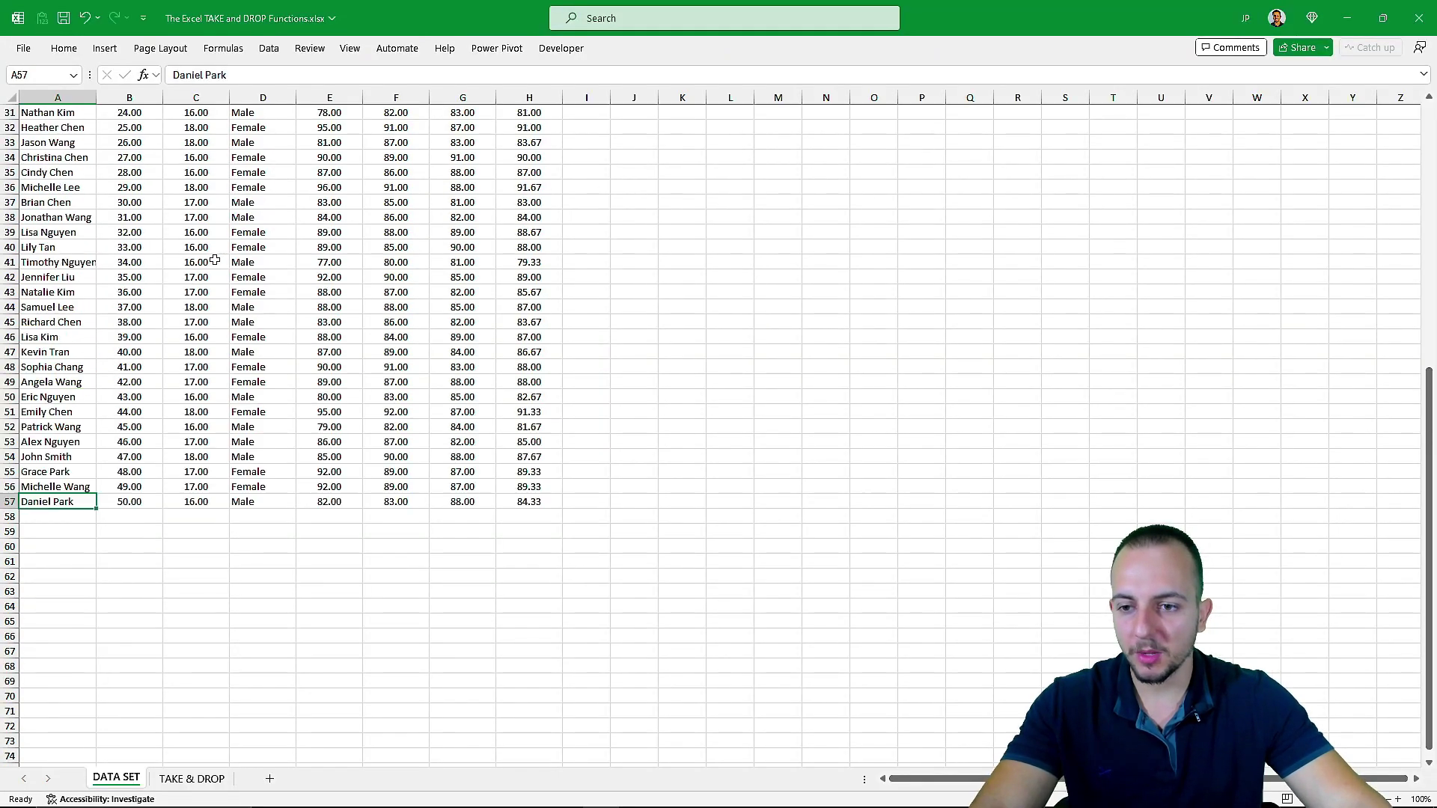
pyautogui.scroll(8, 432, 243)
pyautogui.click(66, 213)
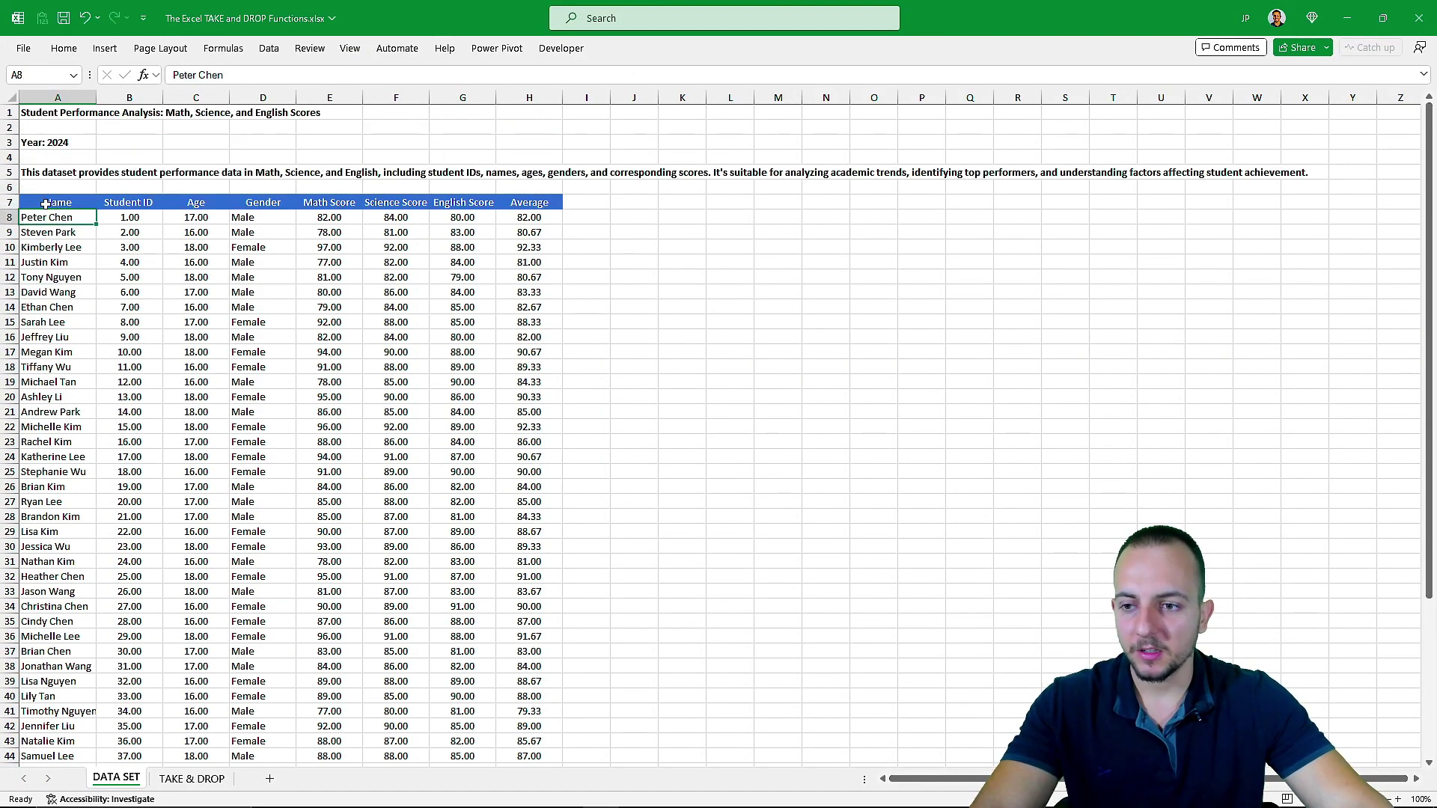
pyautogui.click(44, 202)
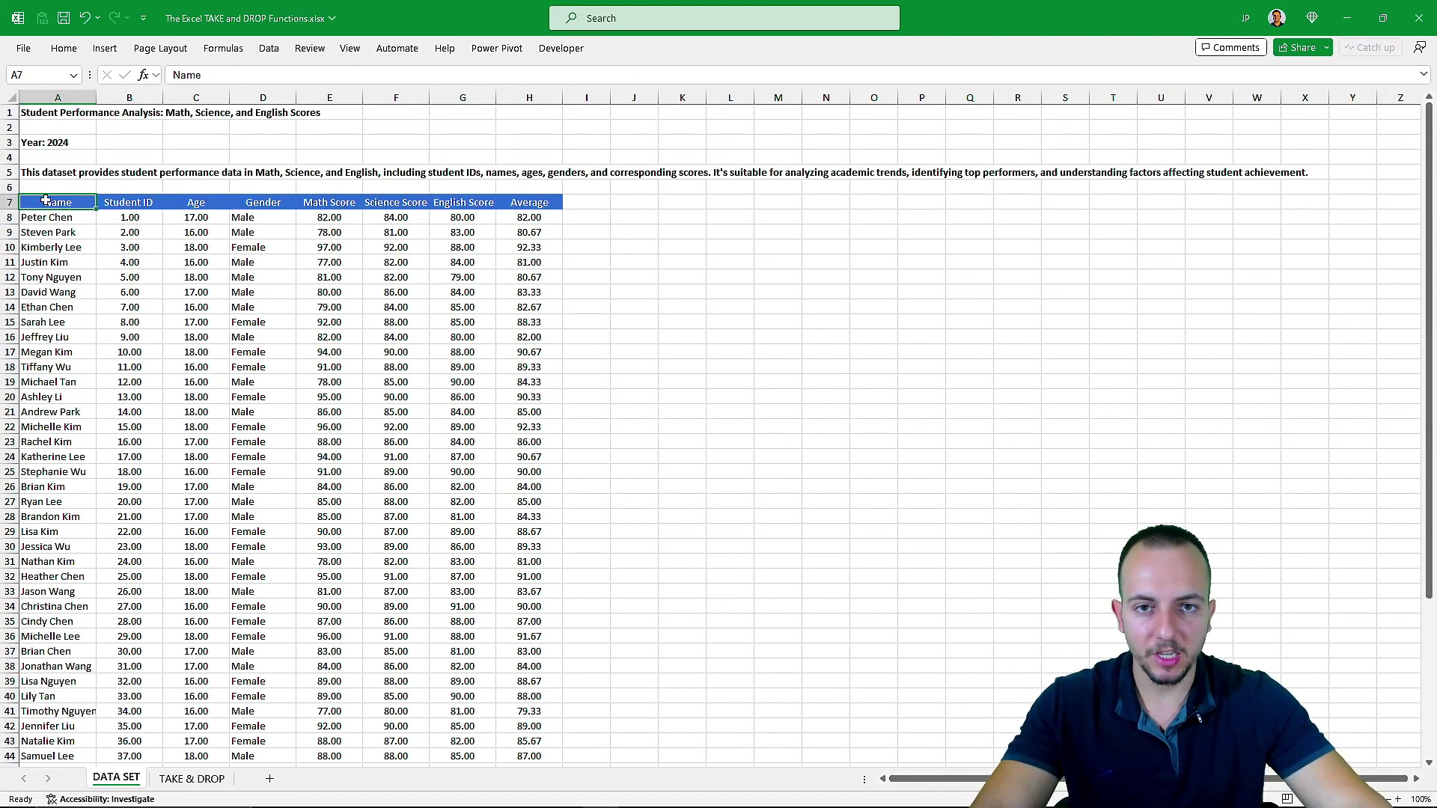
pyautogui.click(193, 779)
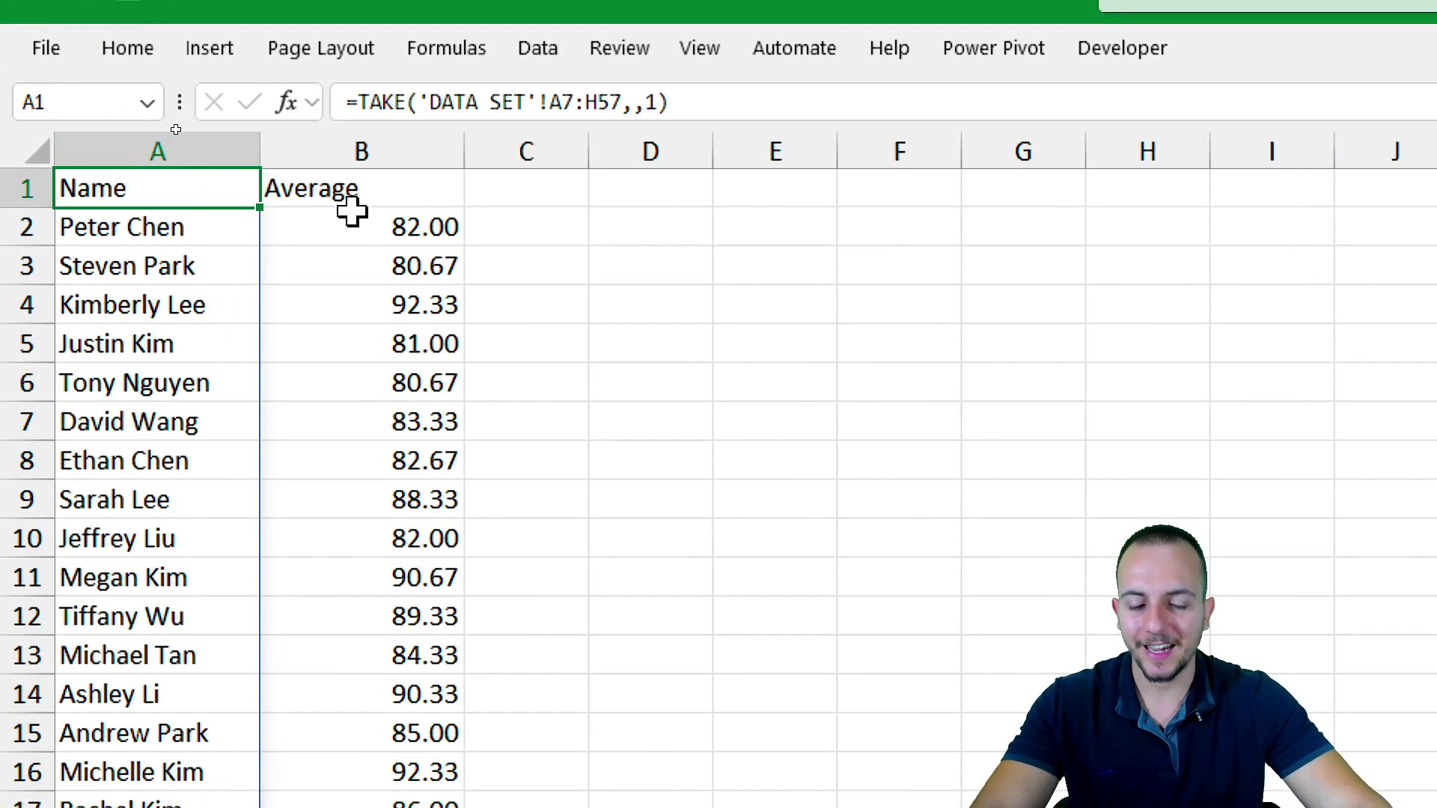
# Enter =DROP( in cell E1 and switch to the DATA SET sheet for its array
pyautogui.click(795, 188)
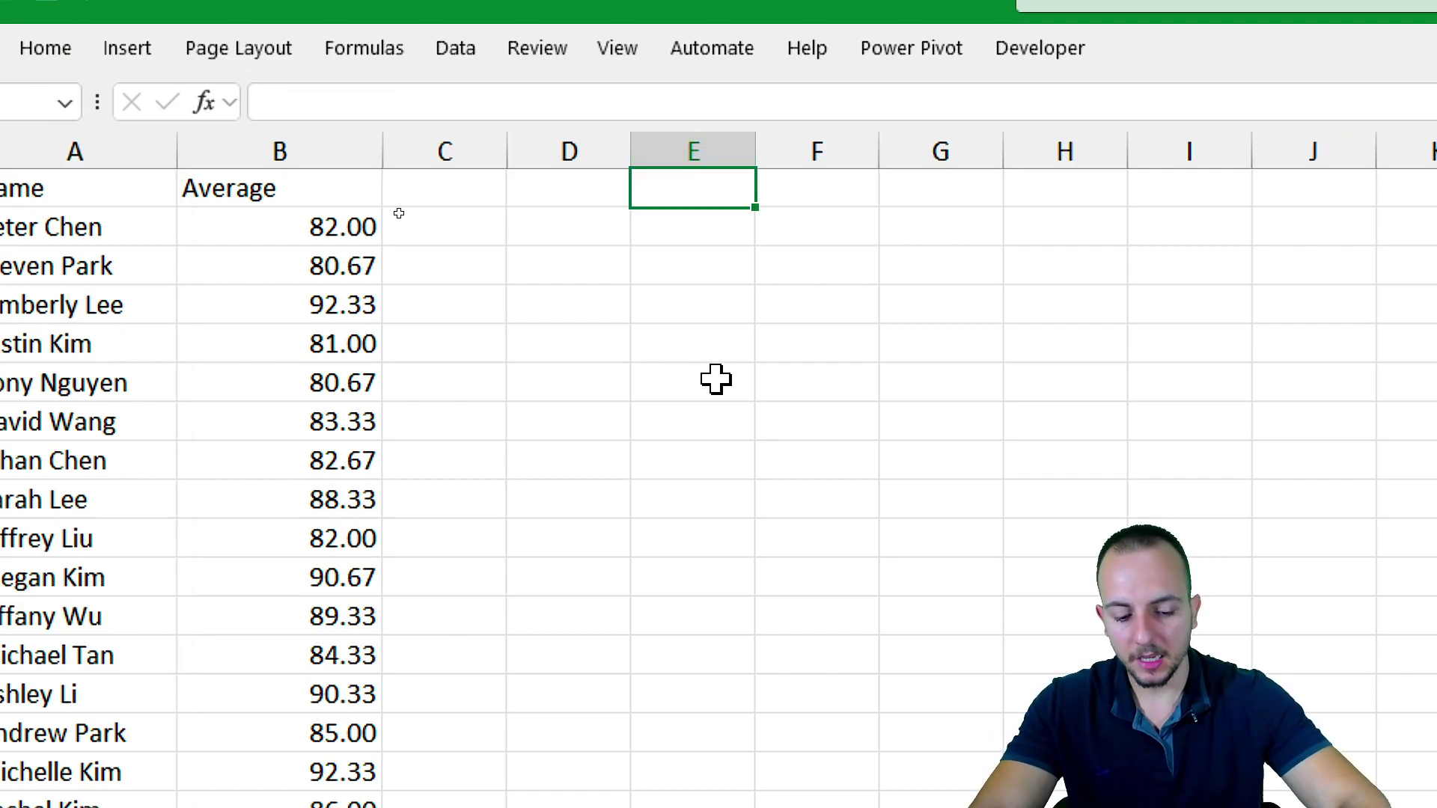
pyautogui.write('=DROP')
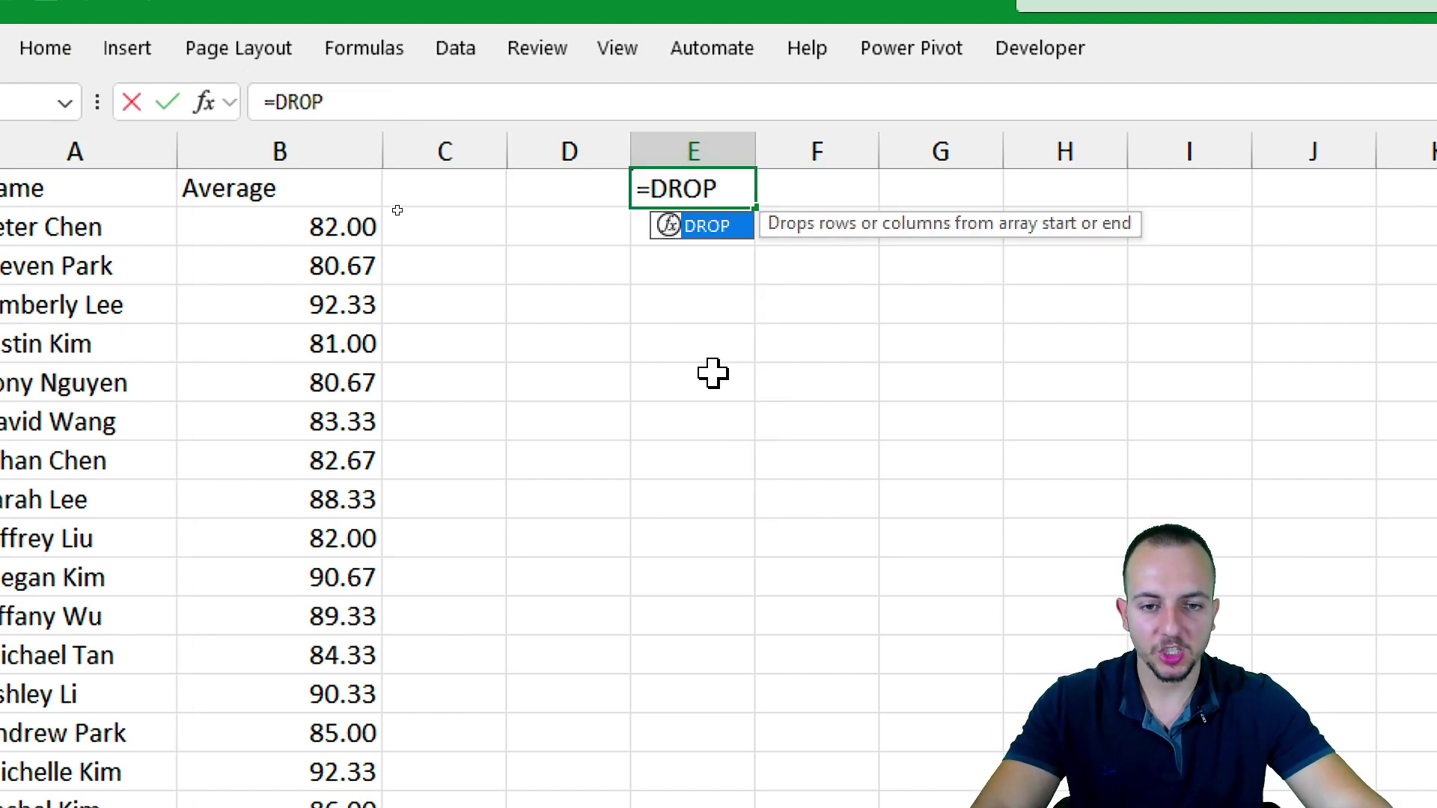
pyautogui.doubleClick(723, 229)
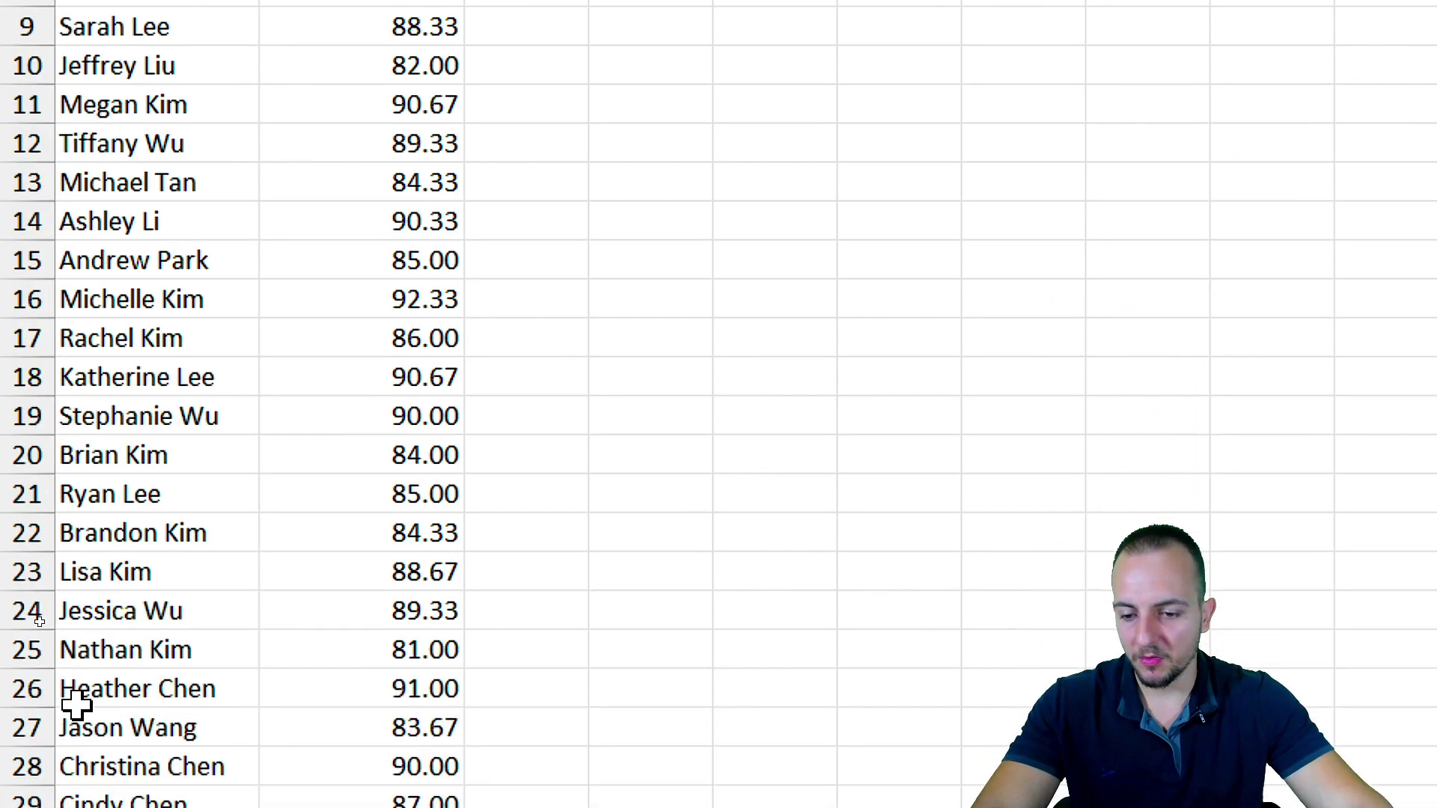
pyautogui.click(238, 751)
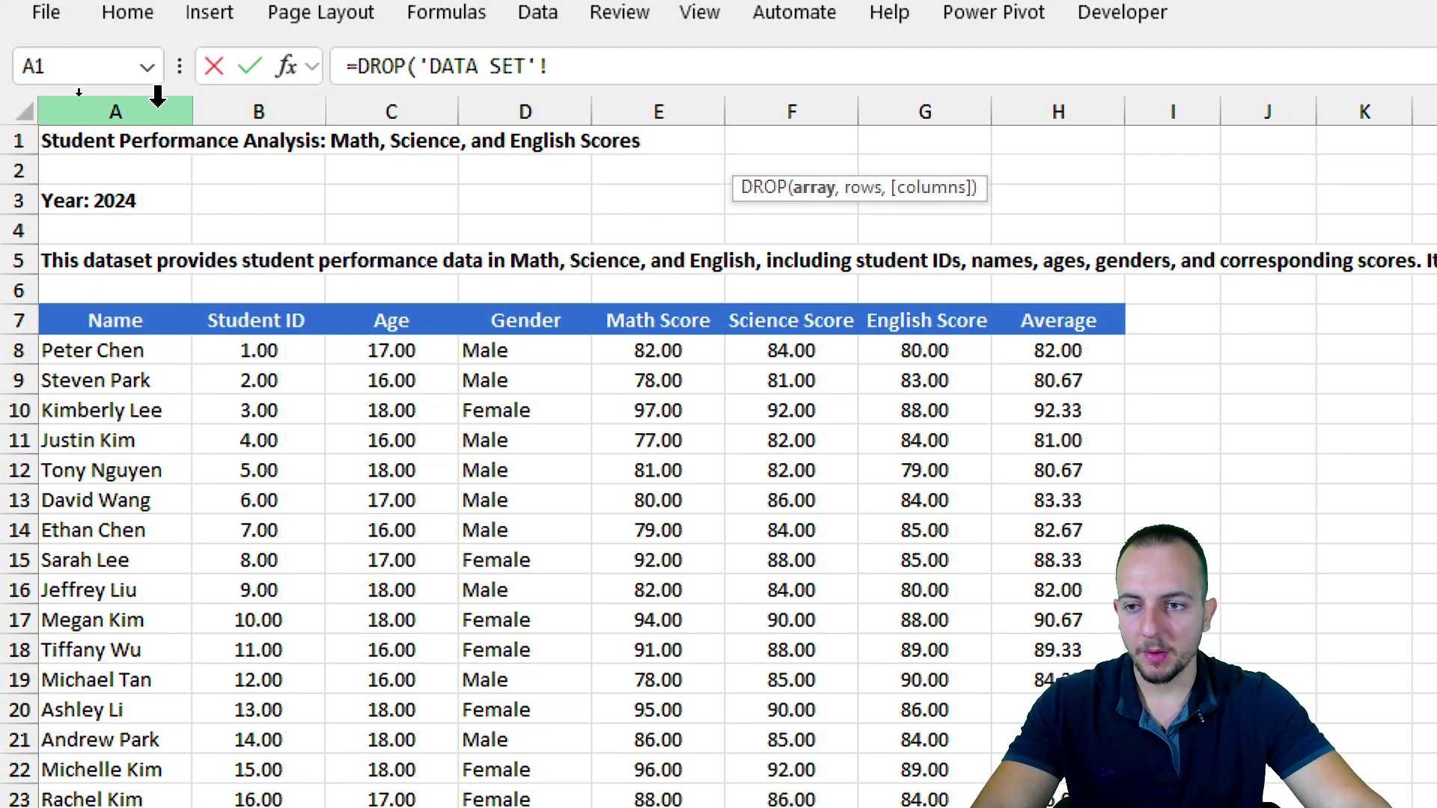
# Complete E1 as =DROP('DATA SET'!A:H,6) so the table spills without its six title rows
pyautogui.click(157, 97)
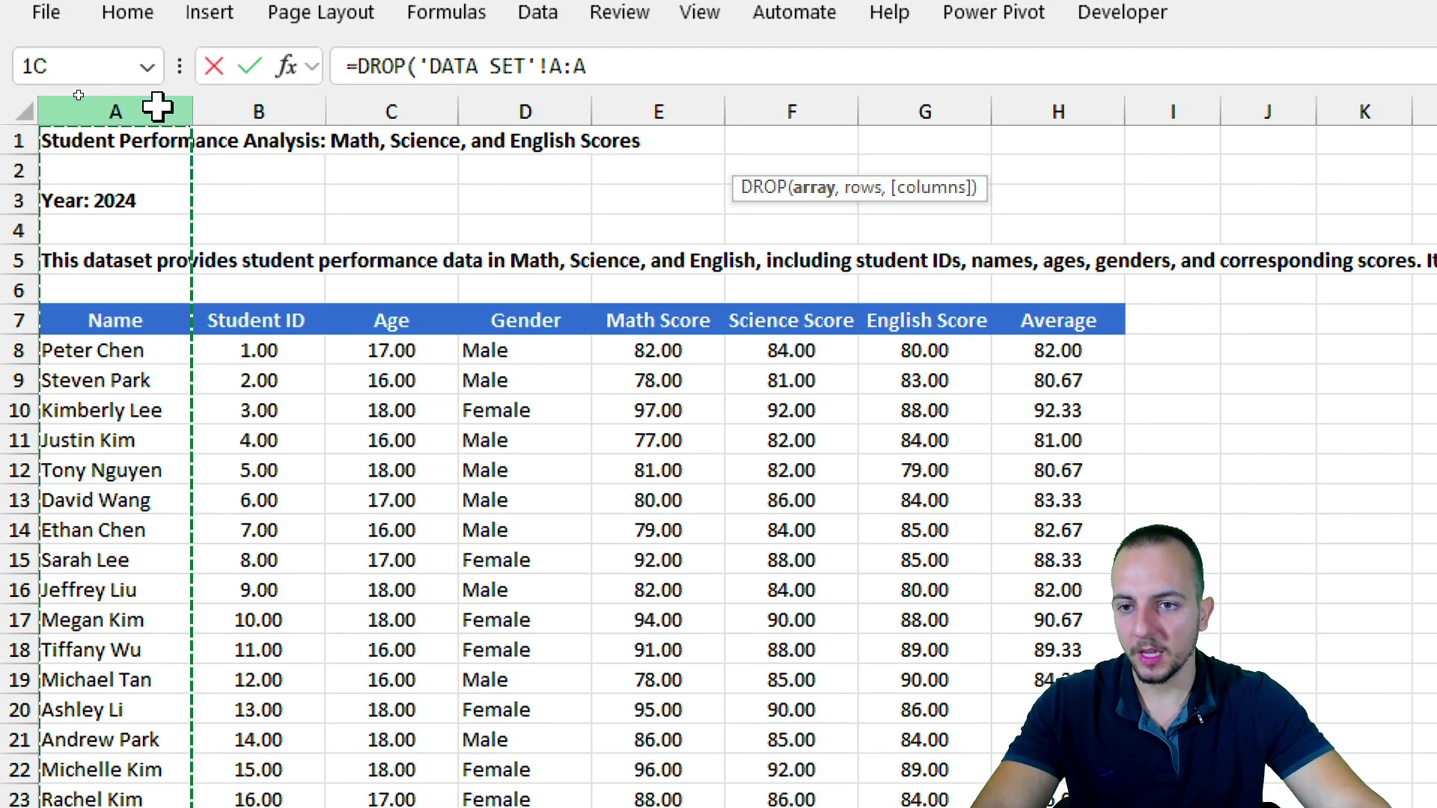
pyautogui.moveTo(157, 107); pyautogui.dragTo(1029, 103)
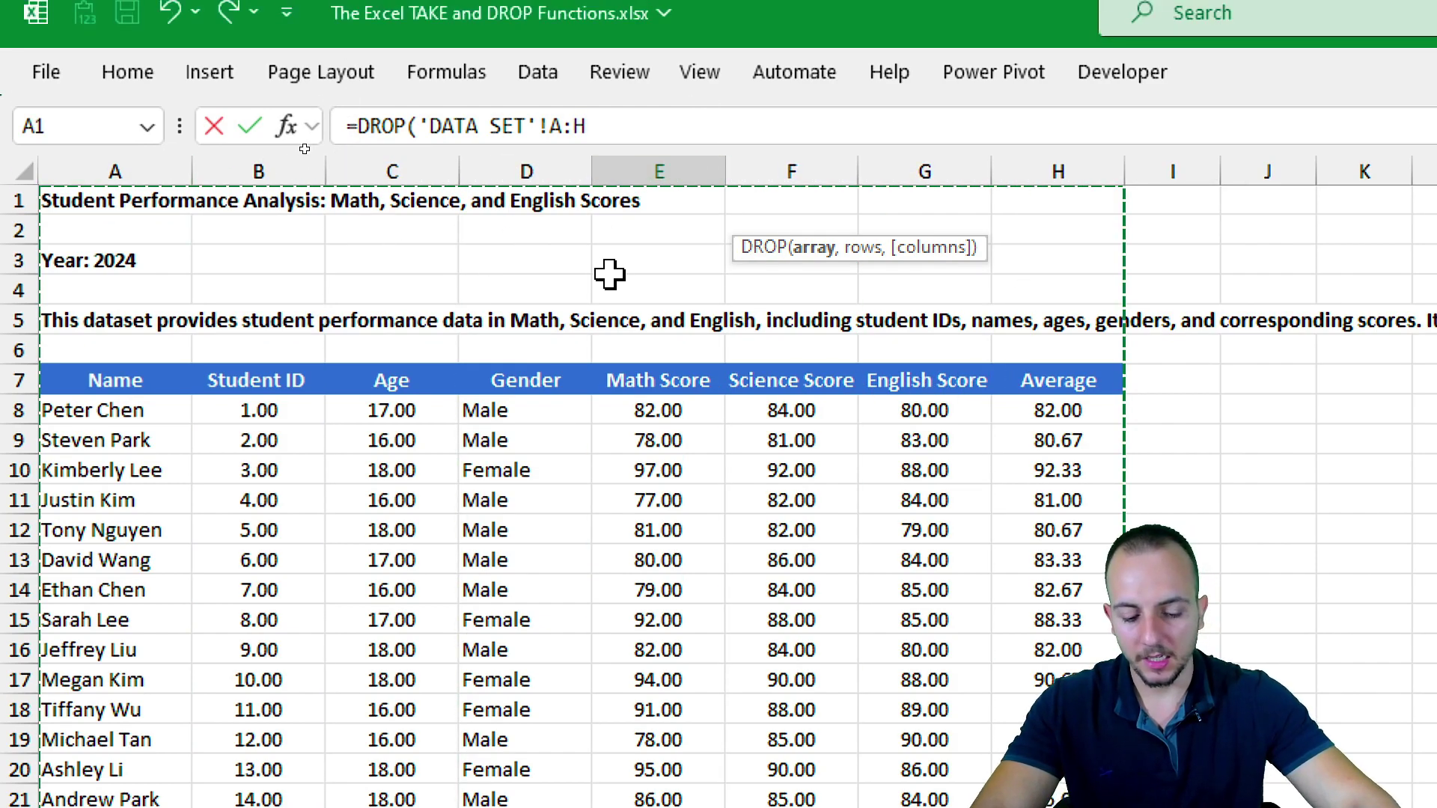
pyautogui.write(',')
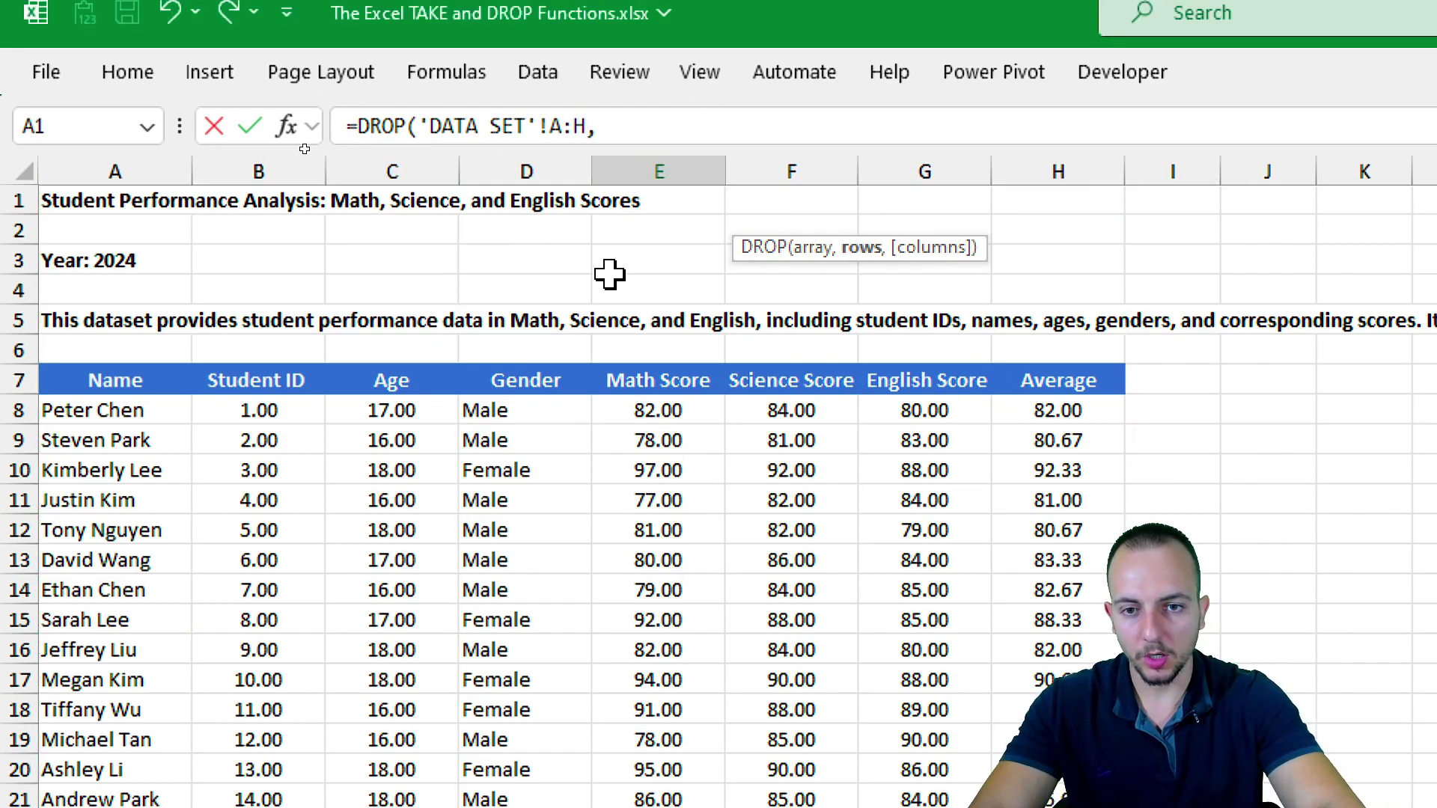
pyautogui.moveTo(779, 255); pyautogui.dragTo(430, 168)
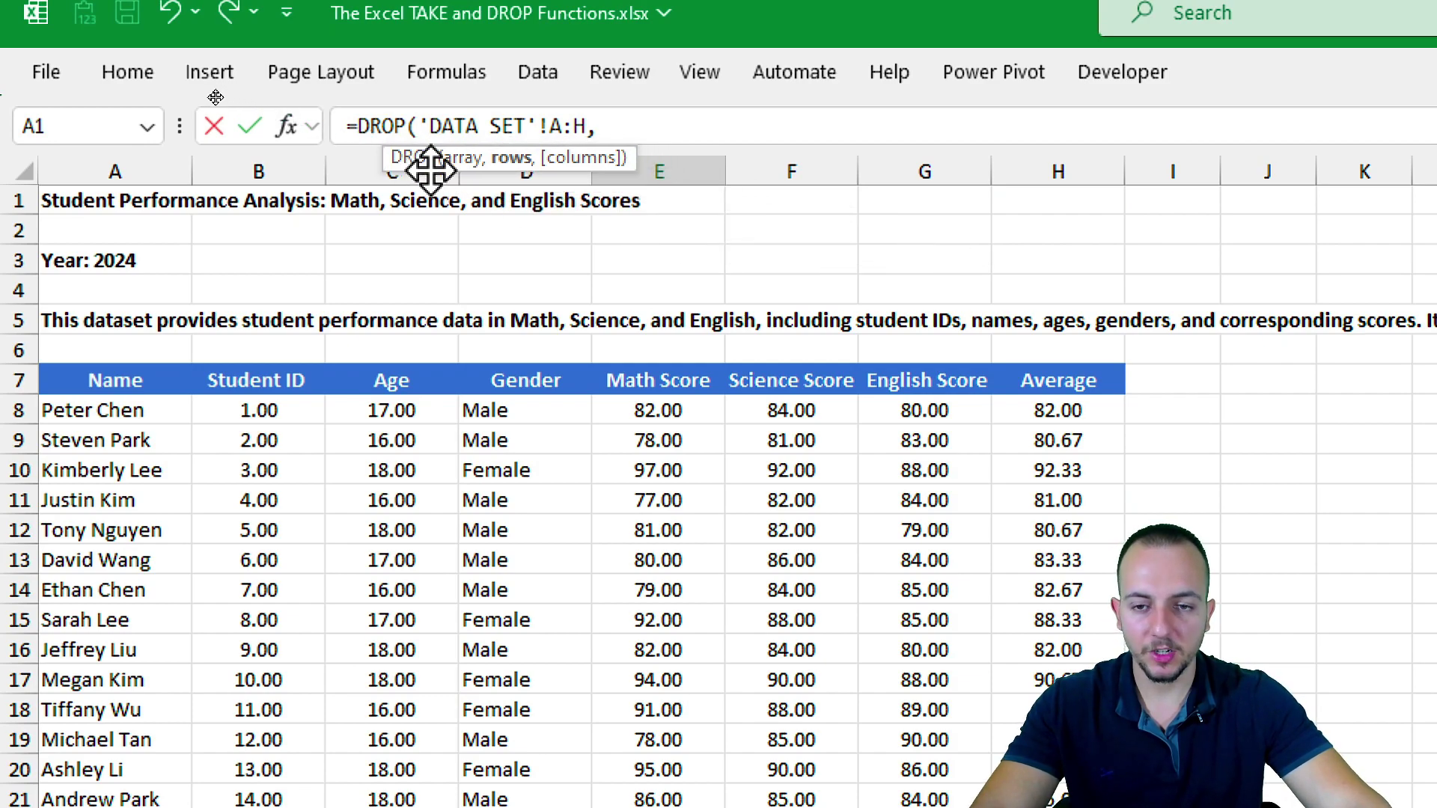
pyautogui.click(645, 117)
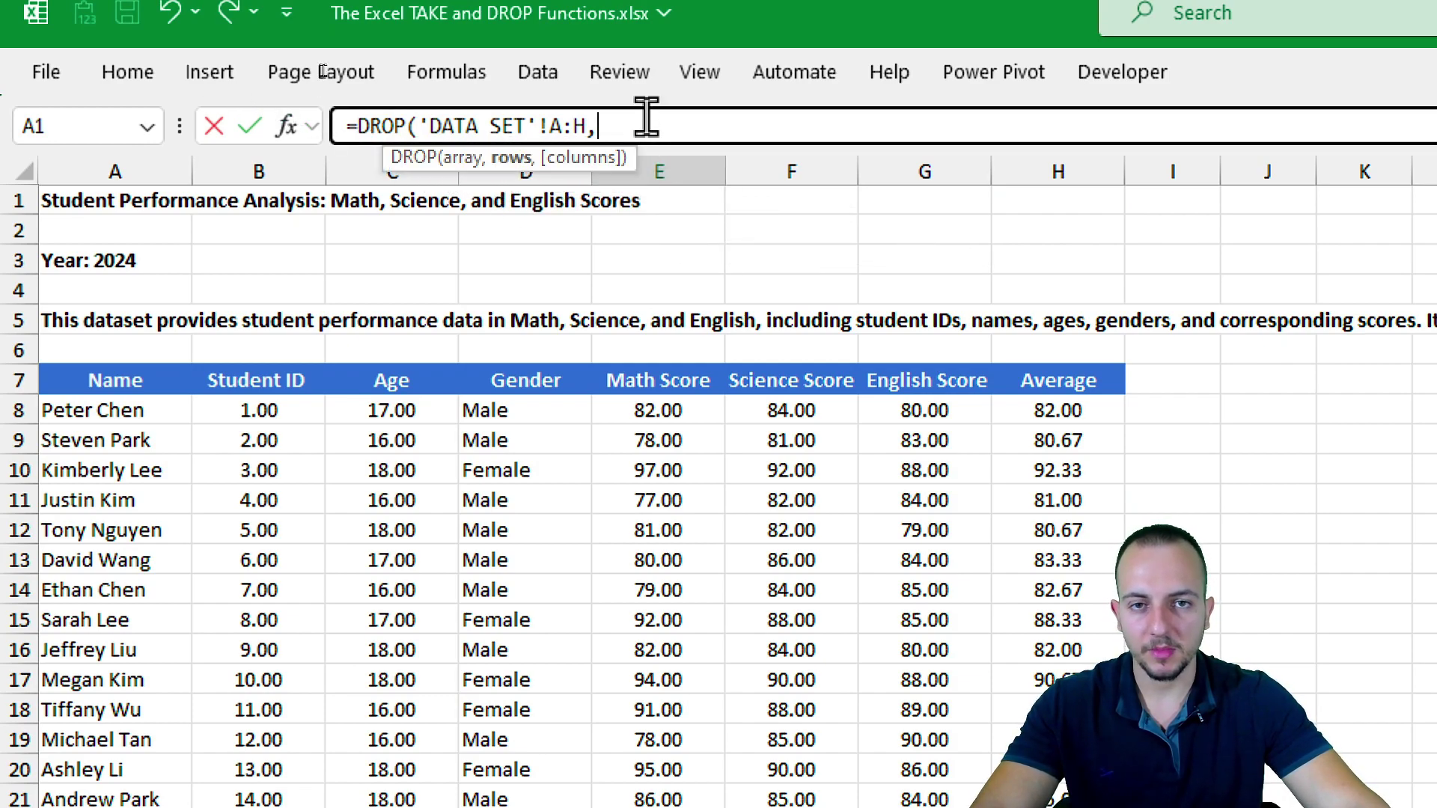
pyautogui.moveTo(483, 138)
pyautogui.mouseDown()
pyautogui.moveTo(551, 177)
pyautogui.moveTo(447, 218)
pyautogui.mouseUp()
pyautogui.hotkey('ctrl', 'z')
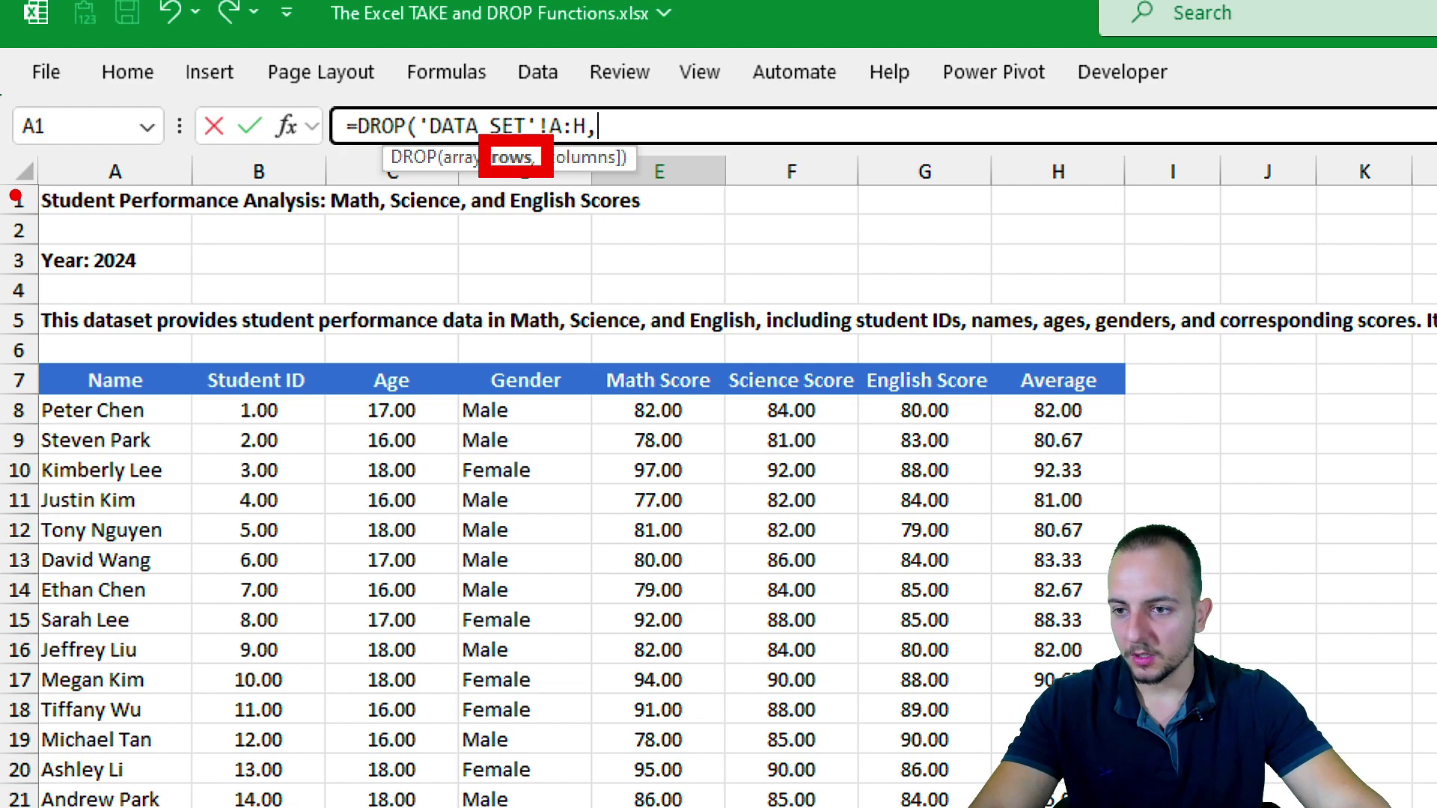
pyautogui.moveTo(6, 181)
pyautogui.mouseDown()
pyautogui.moveTo(30, 218)
pyautogui.moveTo(42, 368)
pyautogui.moveTo(96, 361)
pyautogui.mouseUp()
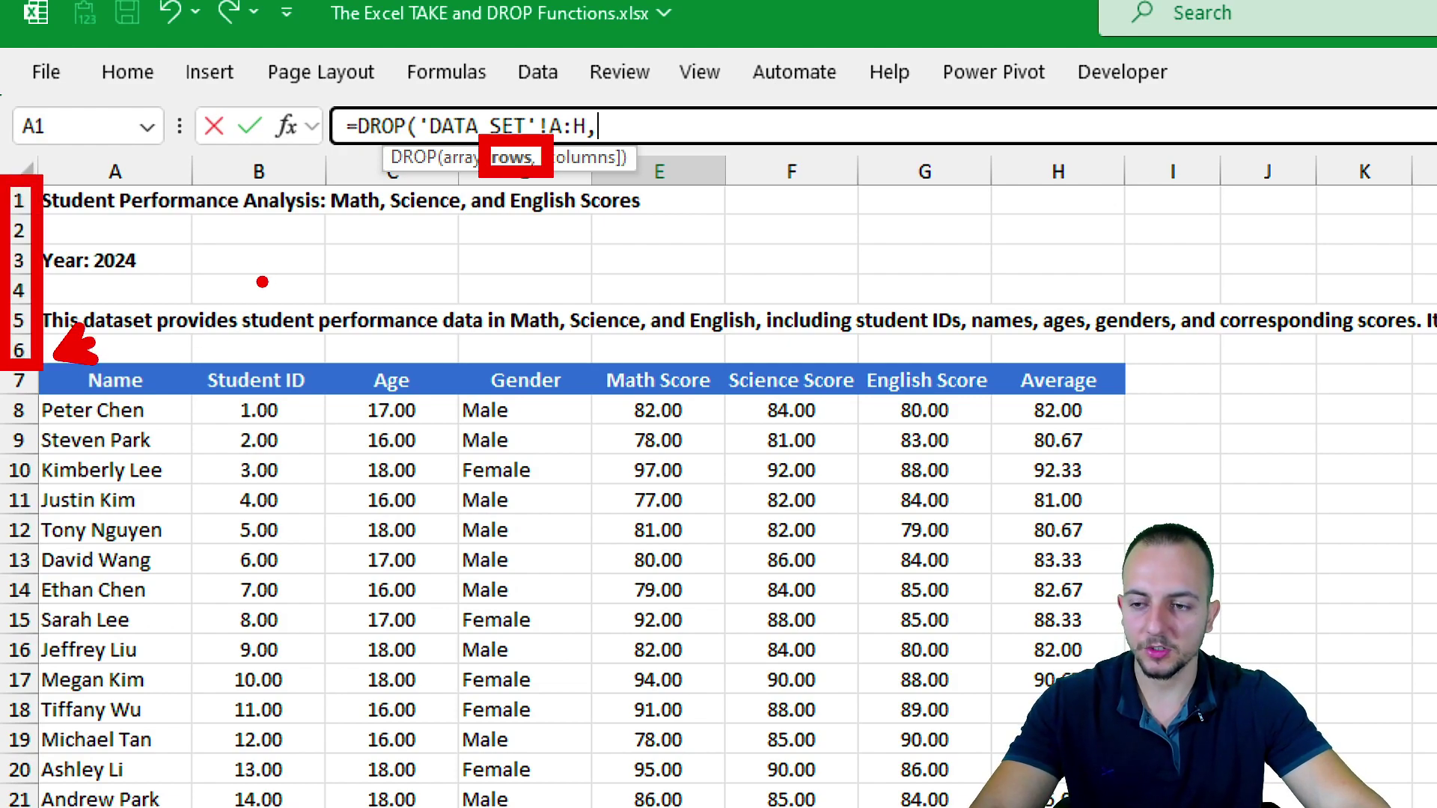
pyautogui.press('Escape')
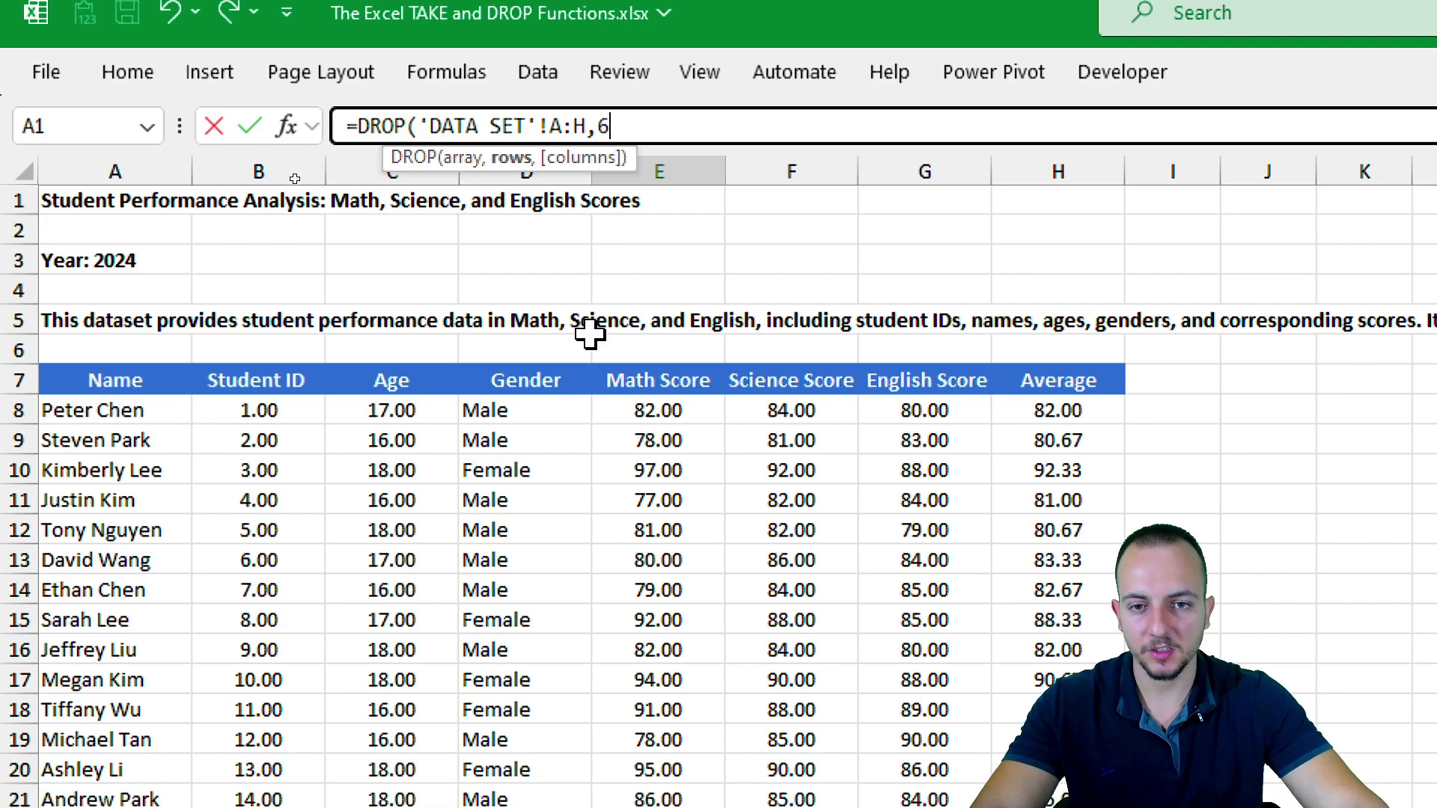
pyautogui.press('Return')
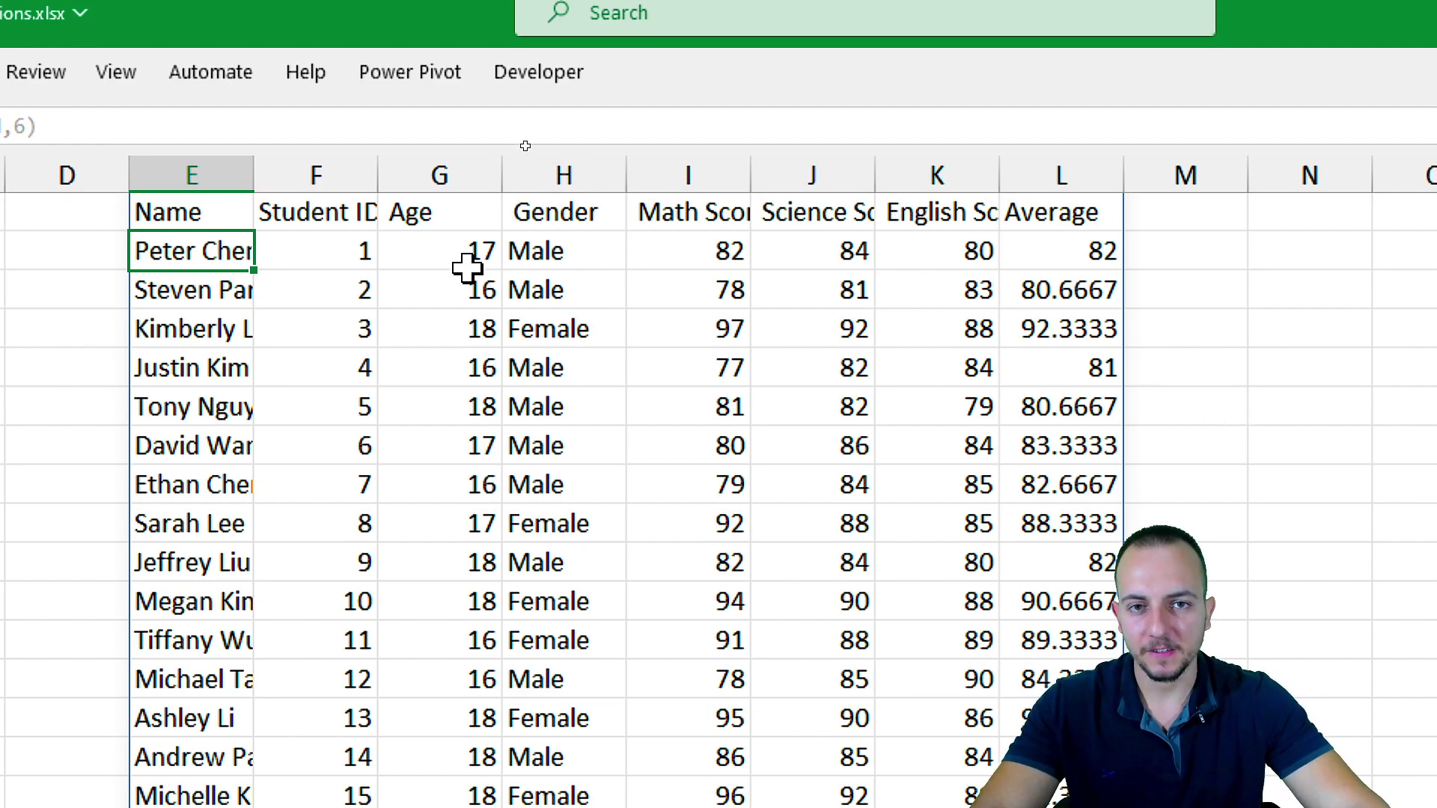
# Change E1's formula to =DROP('DATA SET'!A:H,6,4) to keep only Math, Science, English and Average
pyautogui.click(61, 116)
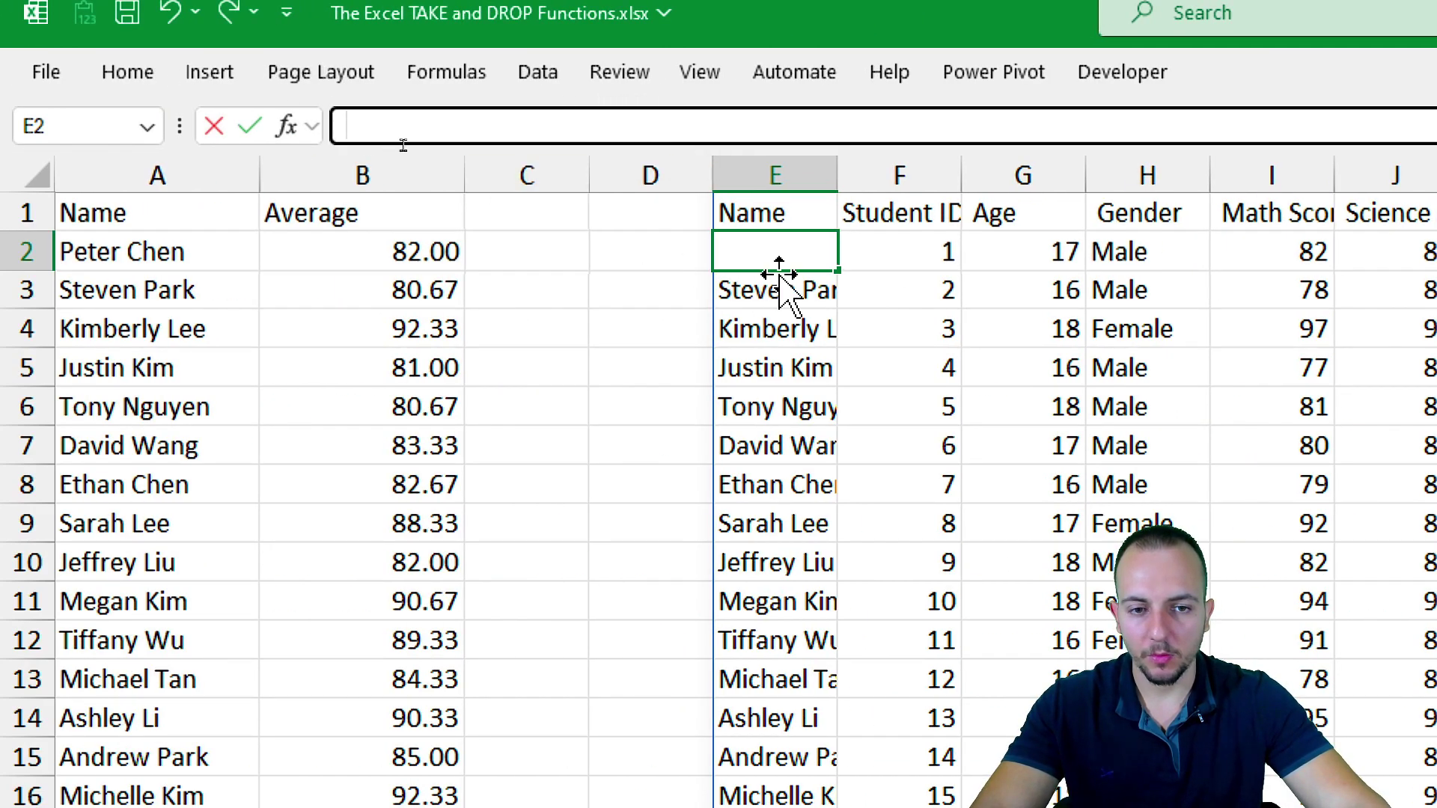
pyautogui.hotkey('ctrl', 'y')
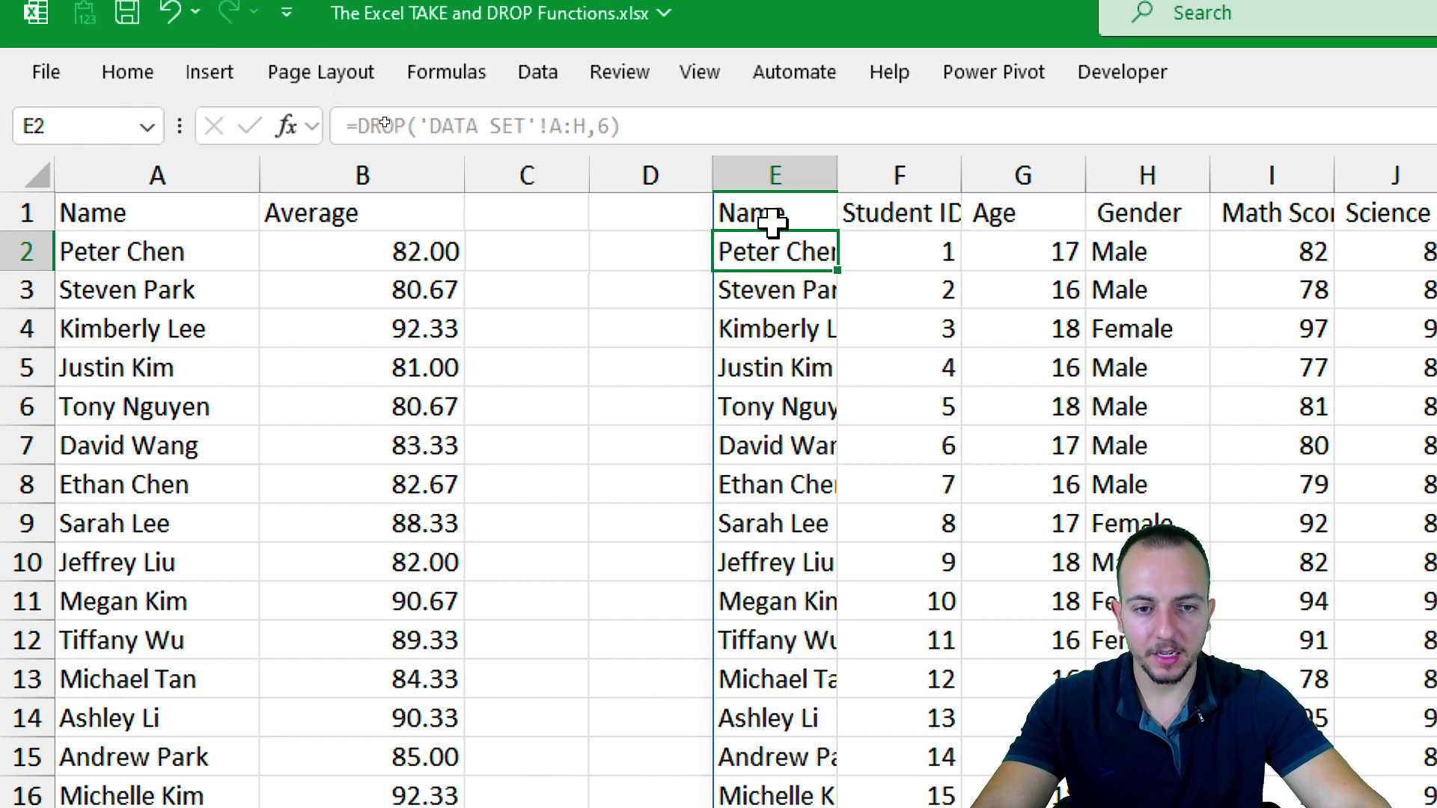
pyautogui.click(779, 215)
pyautogui.click(660, 113)
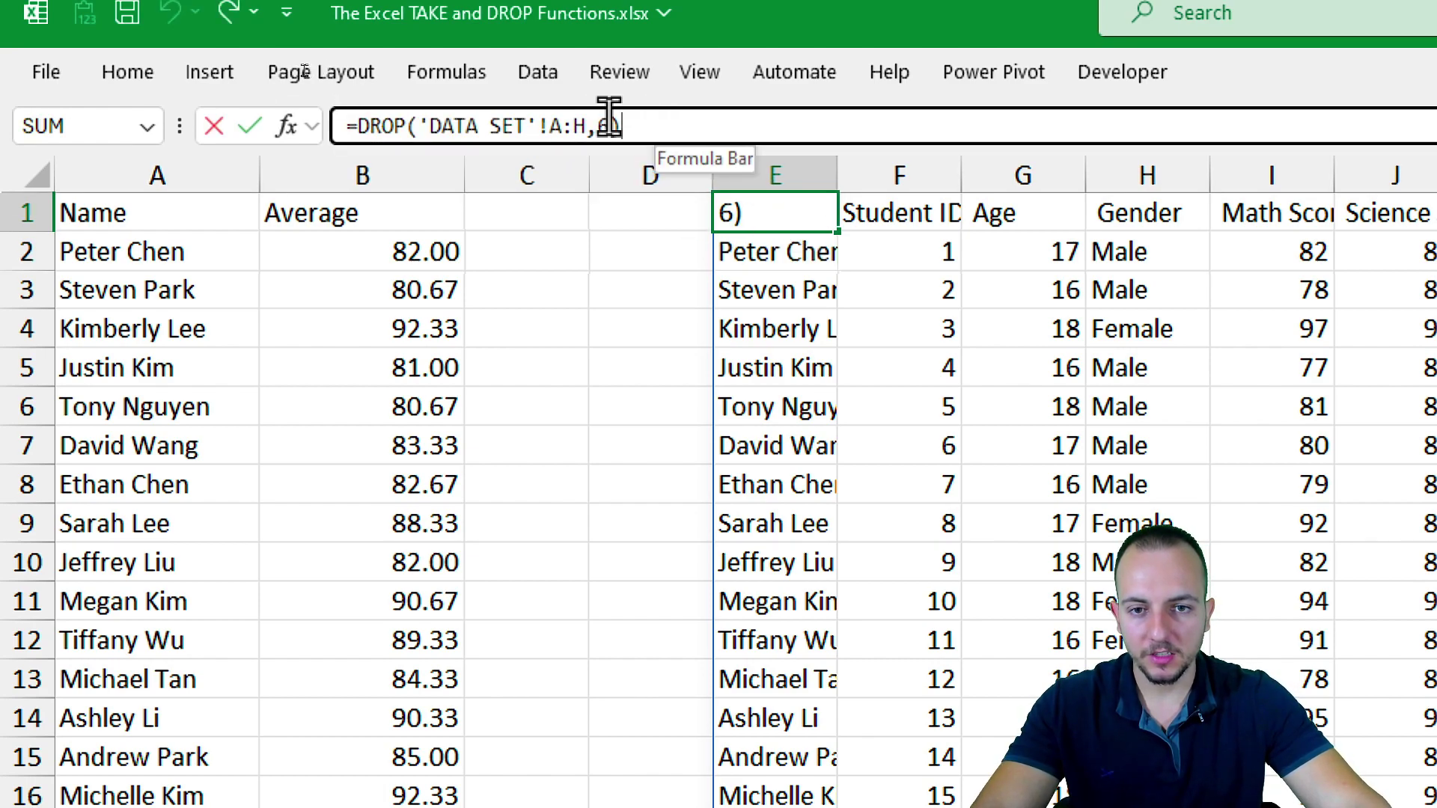
pyautogui.click(610, 124)
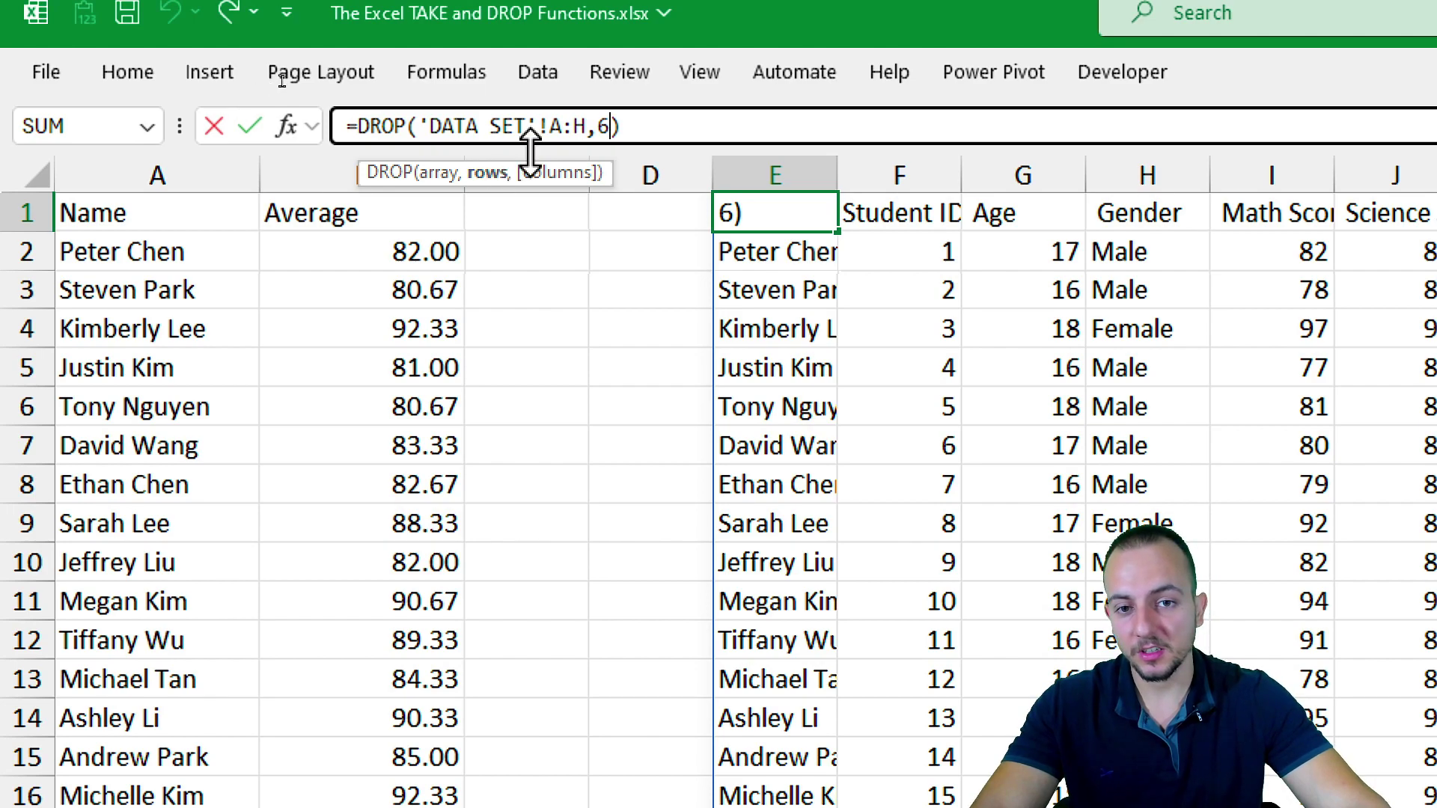
pyautogui.write(',6,')
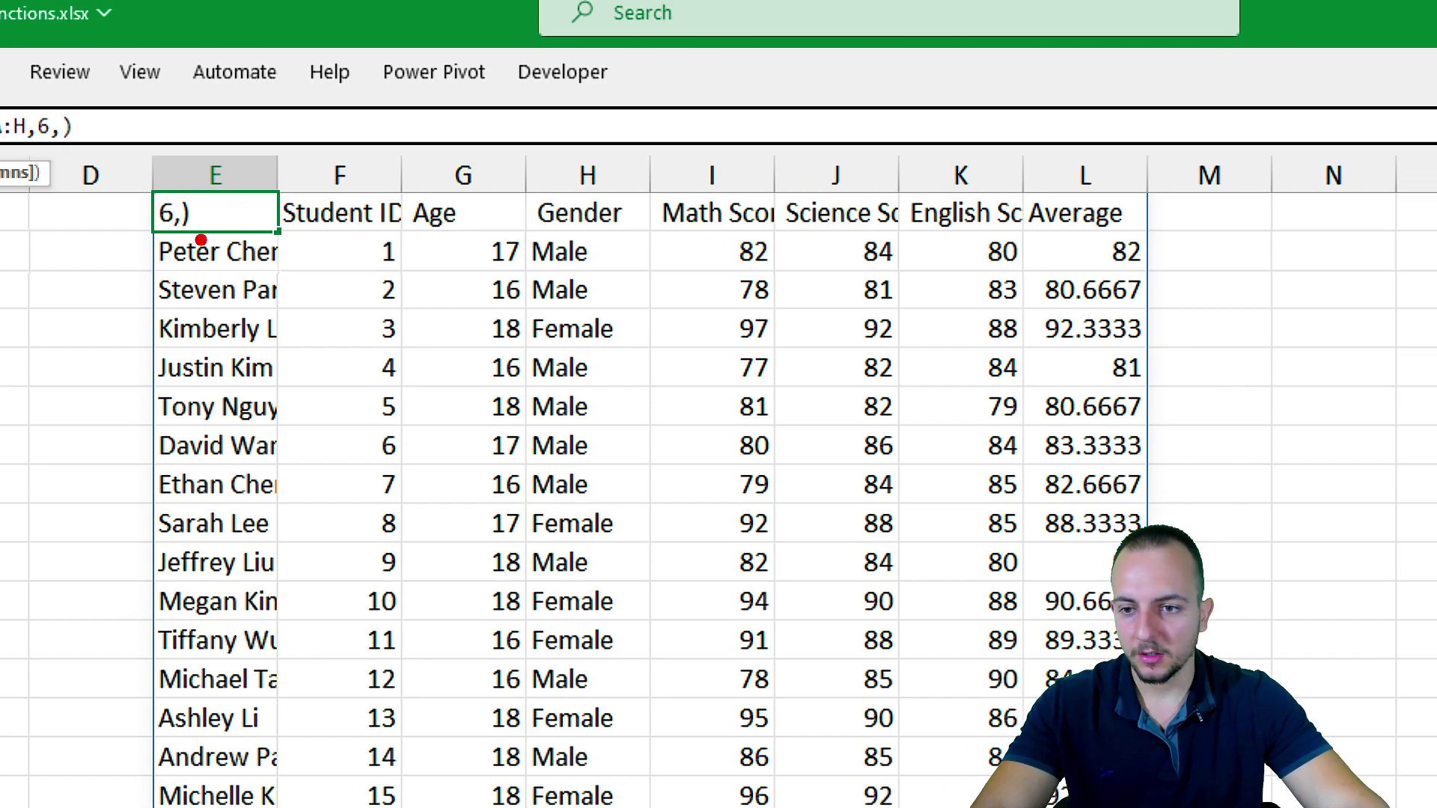
pyautogui.moveTo(199, 244); pyautogui.dragTo(277, 165)
pyautogui.moveTo(325, 277); pyautogui.dragTo(386, 174)
pyautogui.moveTo(437, 258); pyautogui.dragTo(494, 165)
pyautogui.moveTo(572, 295); pyautogui.dragTo(632, 198)
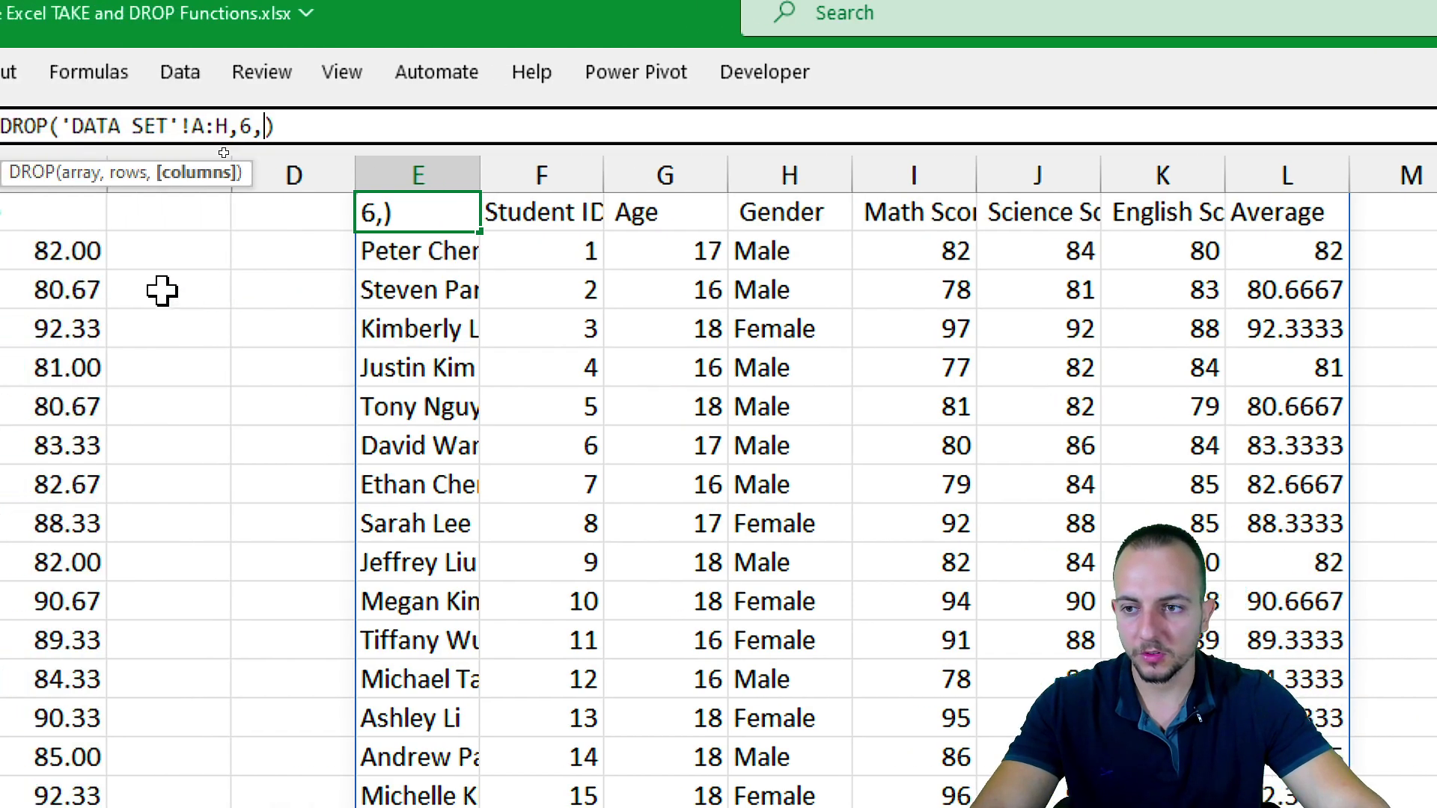
pyautogui.write('4')
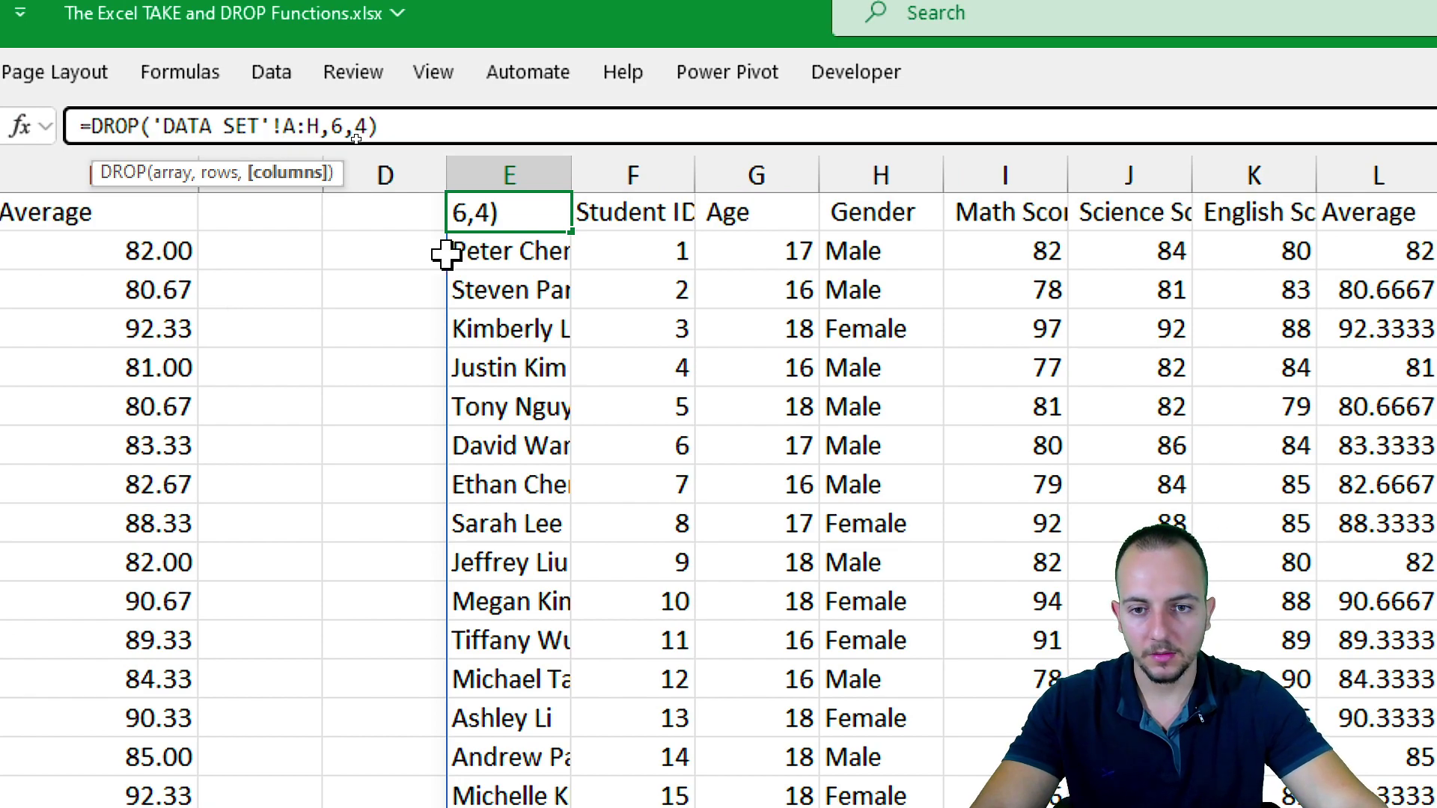
pyautogui.press('Return')
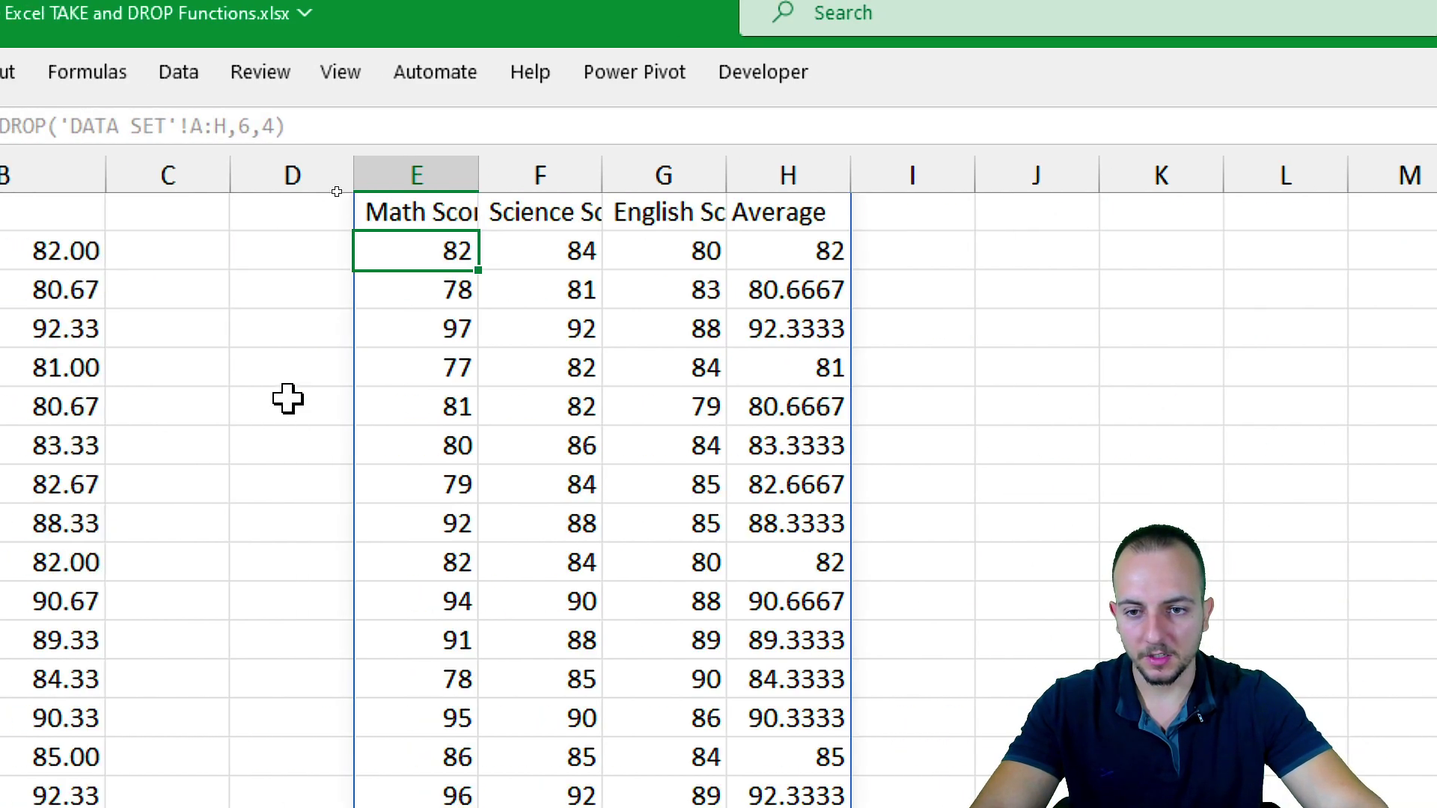
pyautogui.click(271, 206)
pyautogui.click(374, 206)
pyautogui.click(663, 217)
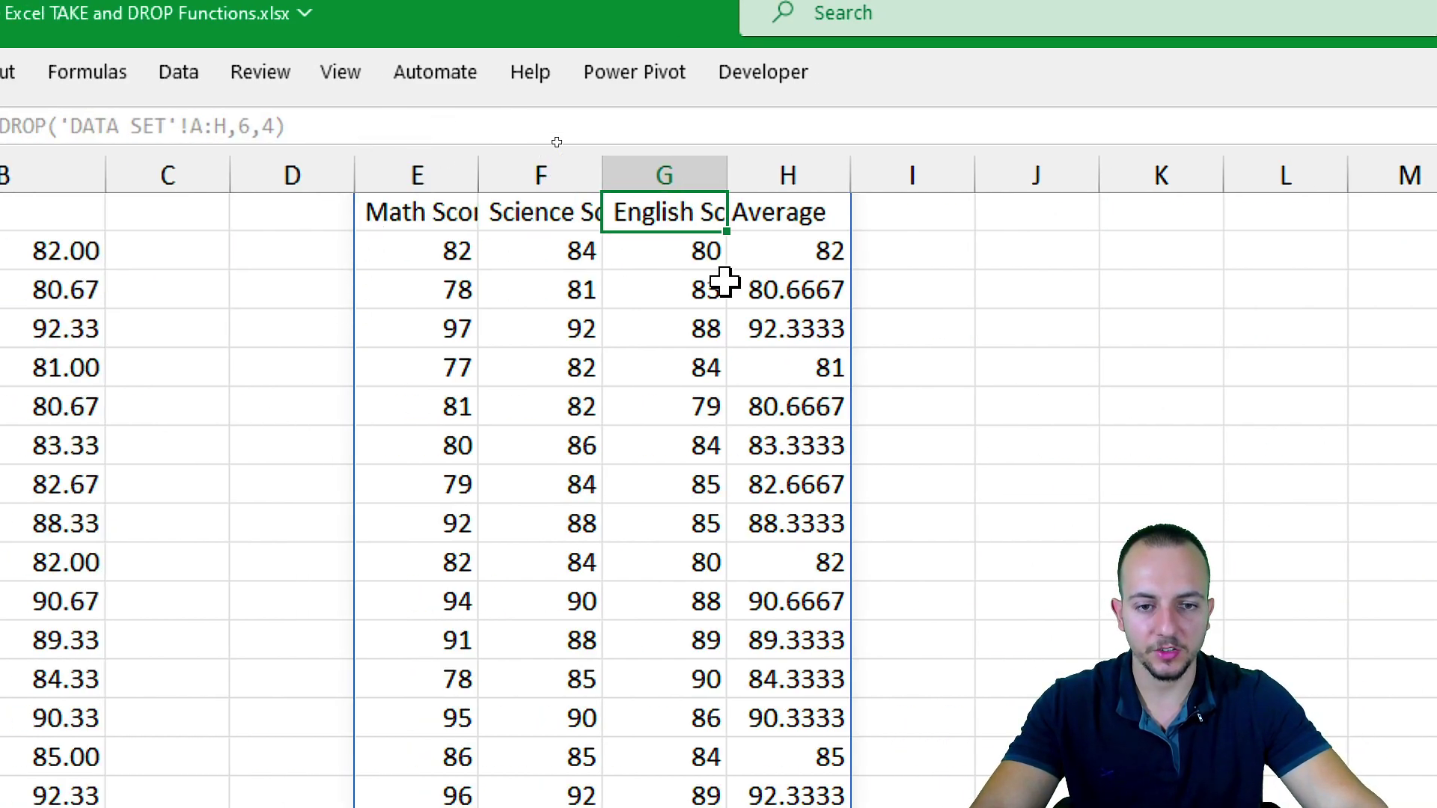
pyautogui.click(799, 214)
pyautogui.click(364, 215)
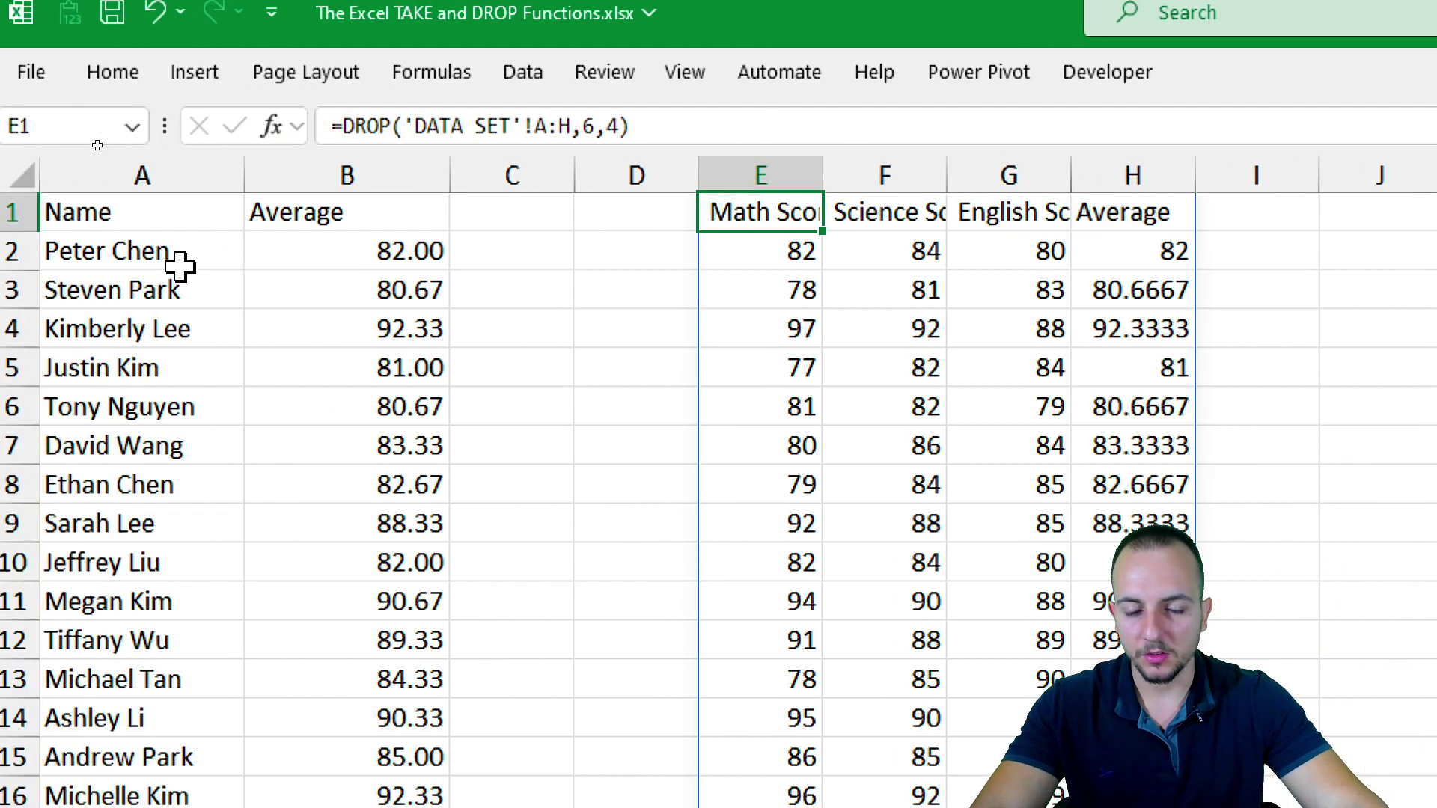
pyautogui.click(314, 129)
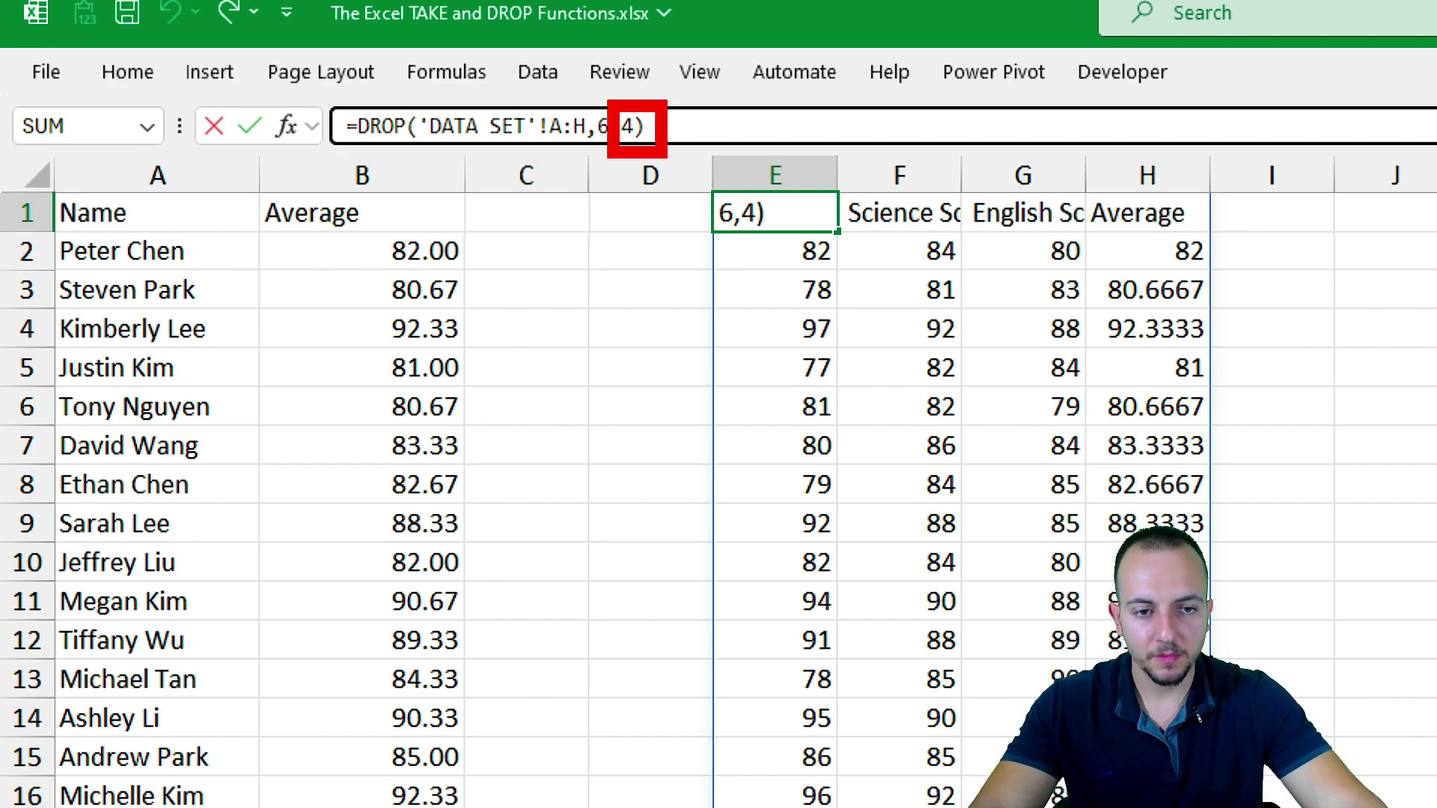
pyautogui.hotkey('ctrl', 'Return')
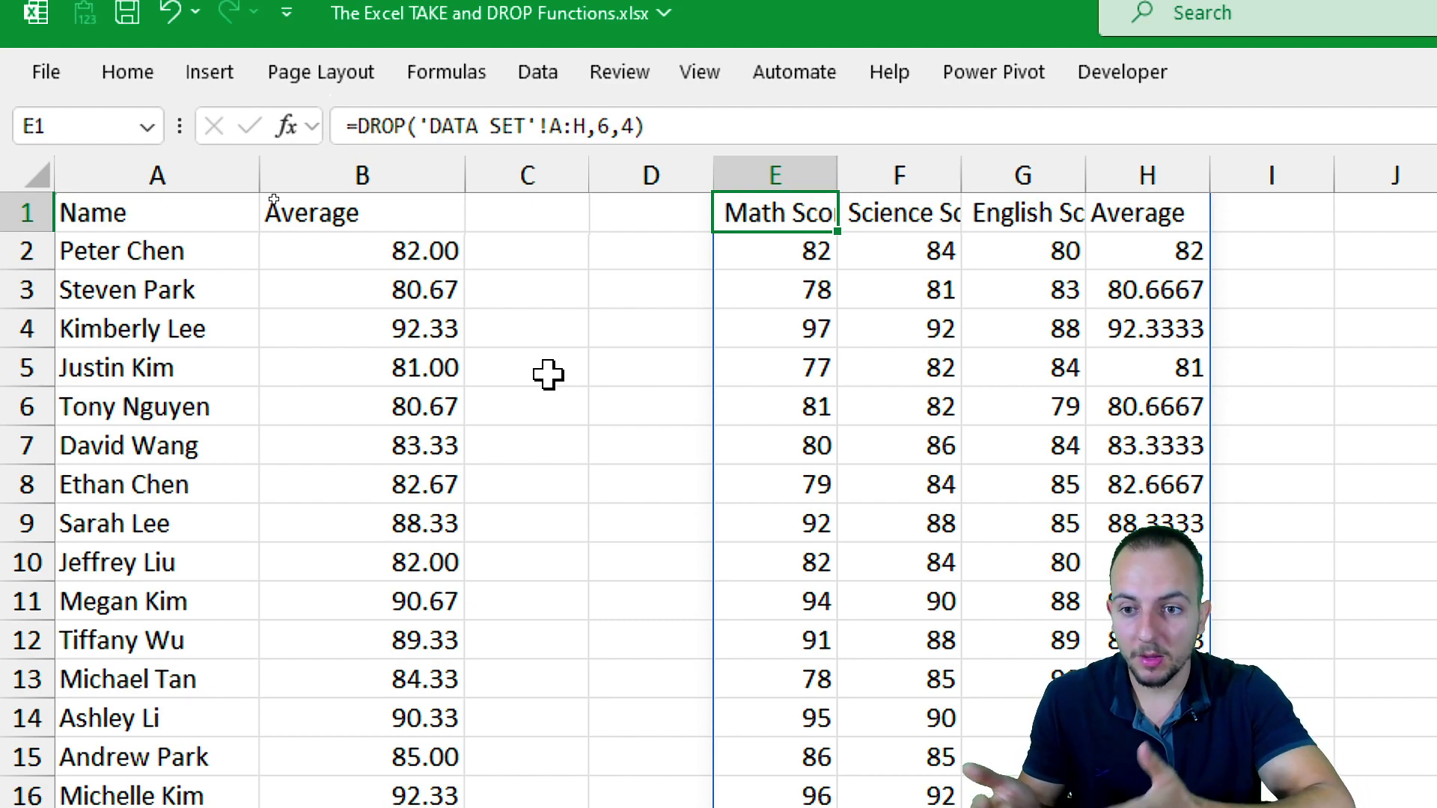
pyautogui.click(206, 172)
pyautogui.click(336, 171)
pyautogui.click(212, 215)
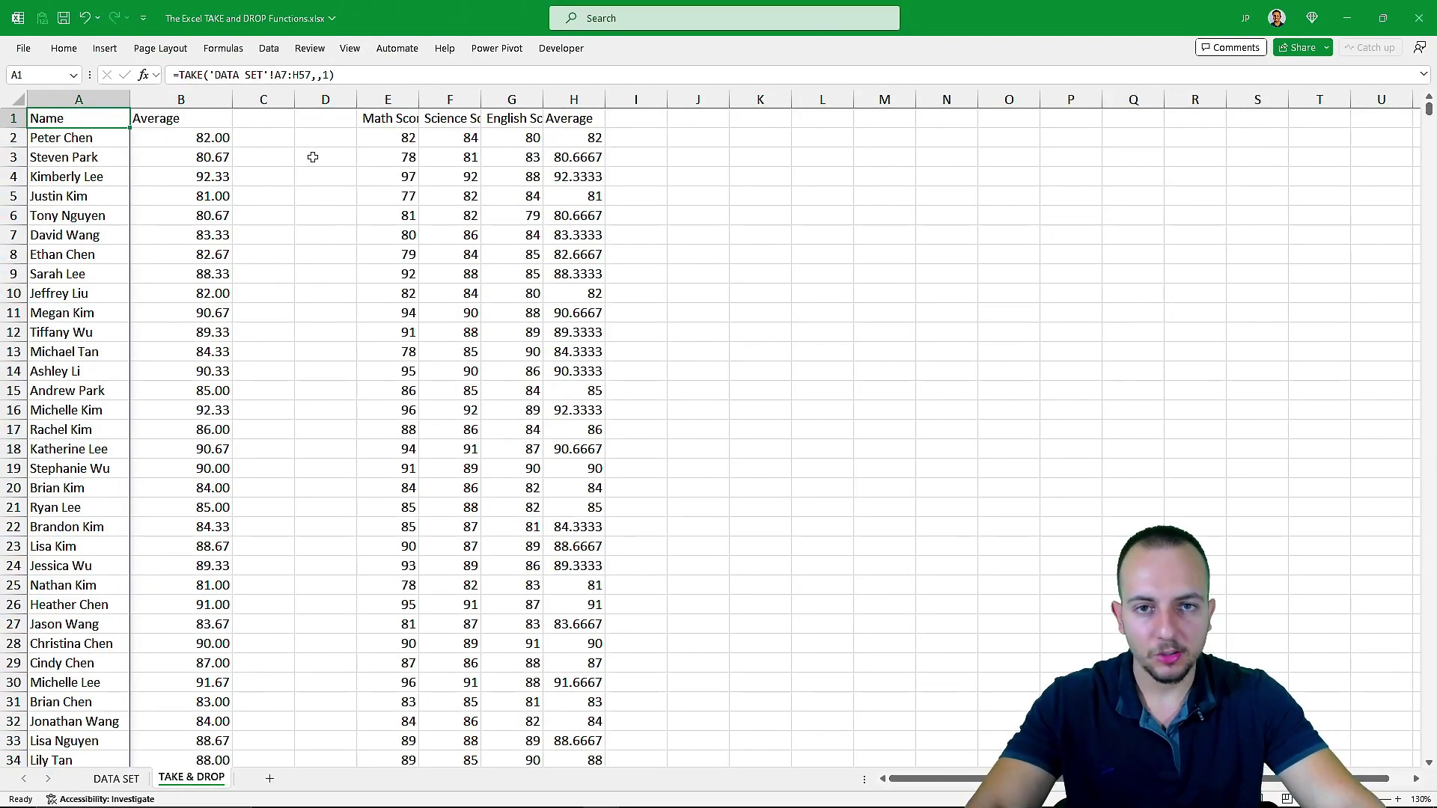
# Go to the DATA SET sheet showing the source student score table
pyautogui.click(116, 778)
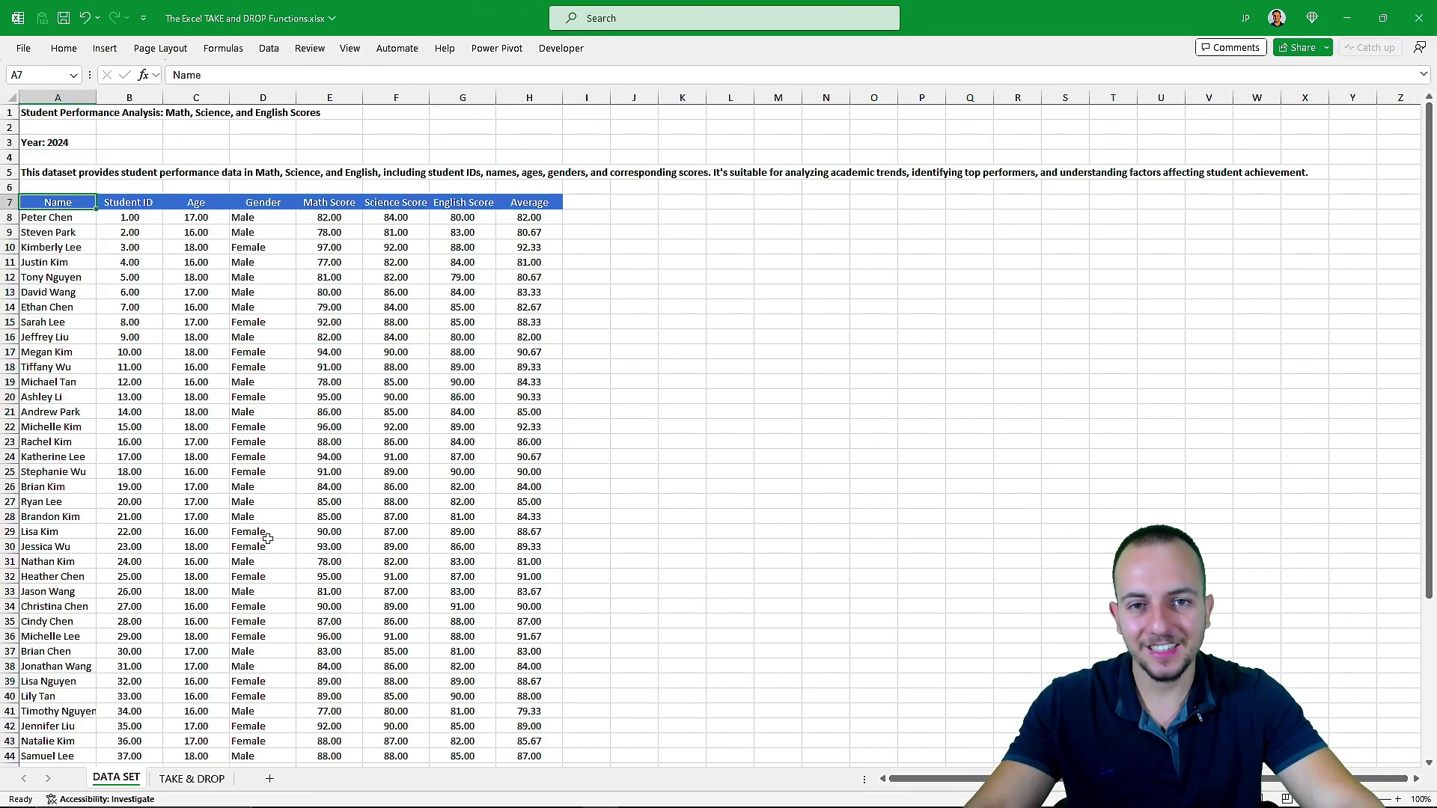